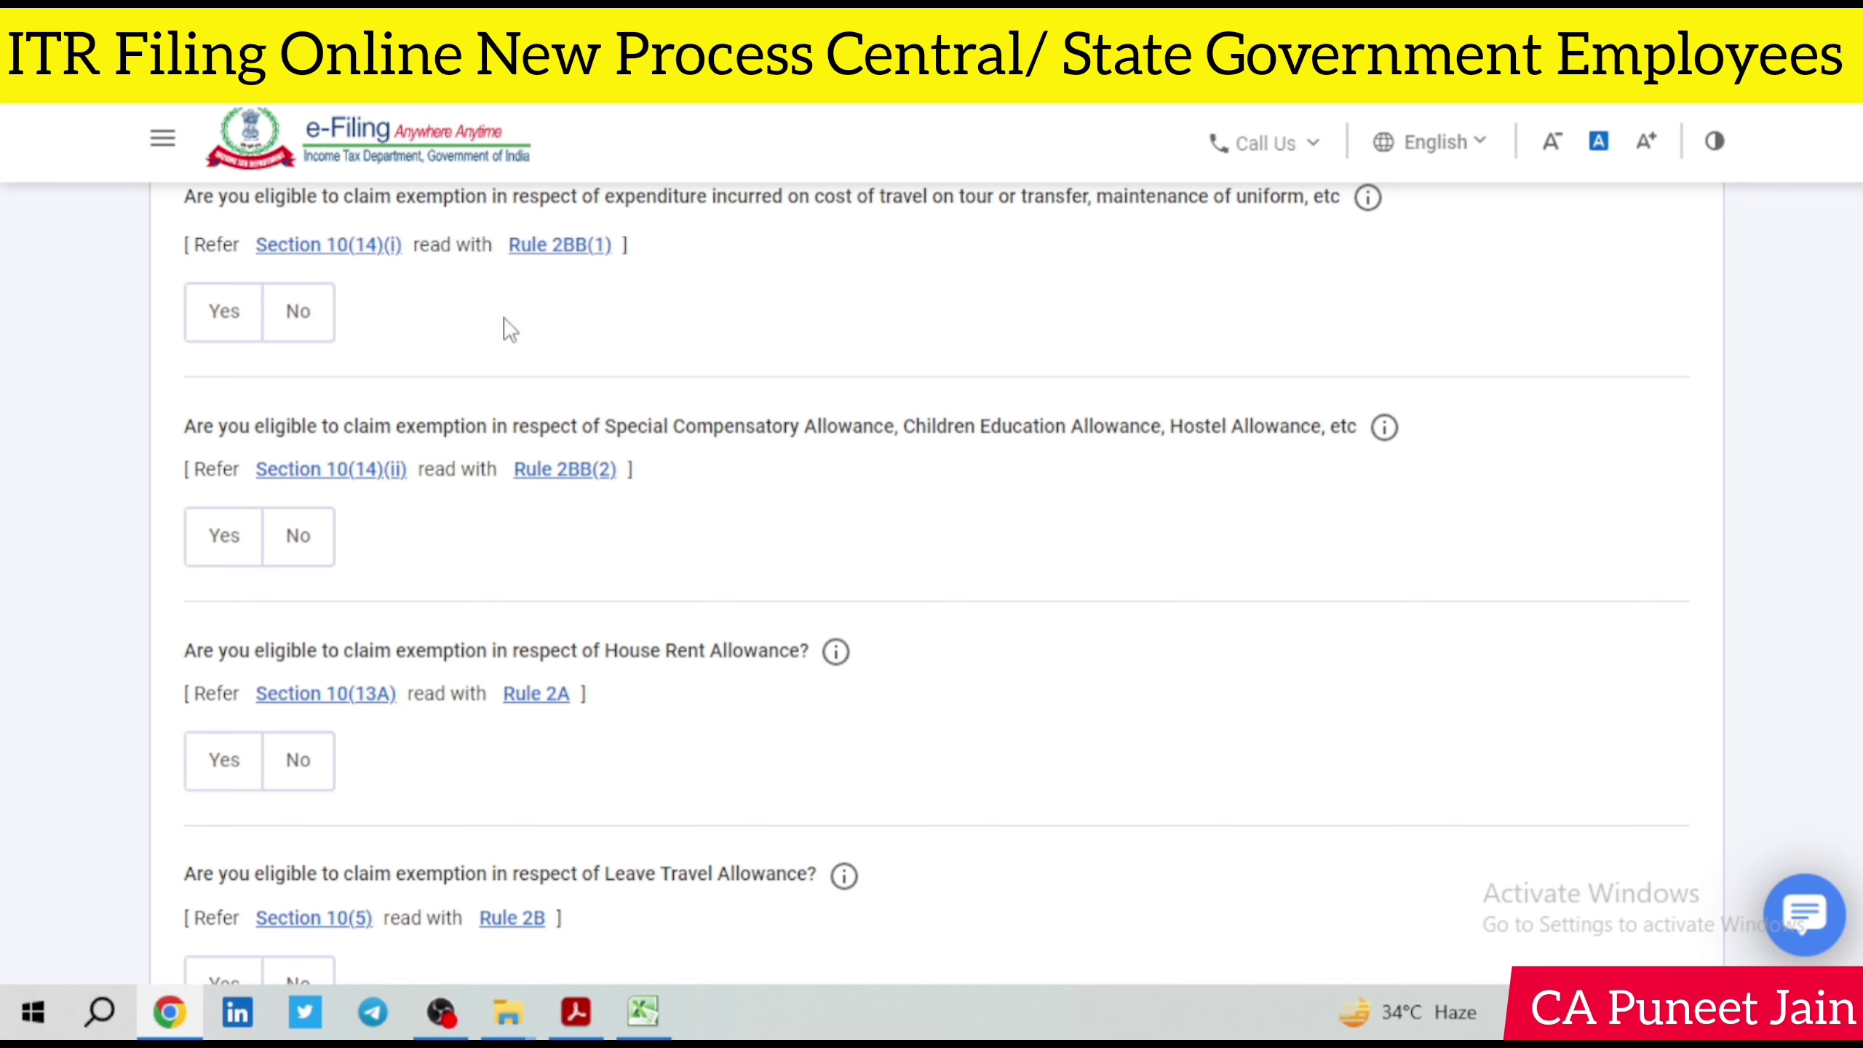
Step: Skip the Salary Exemption questions and confirm skipping them
scroll(441, 499, "down", 2)
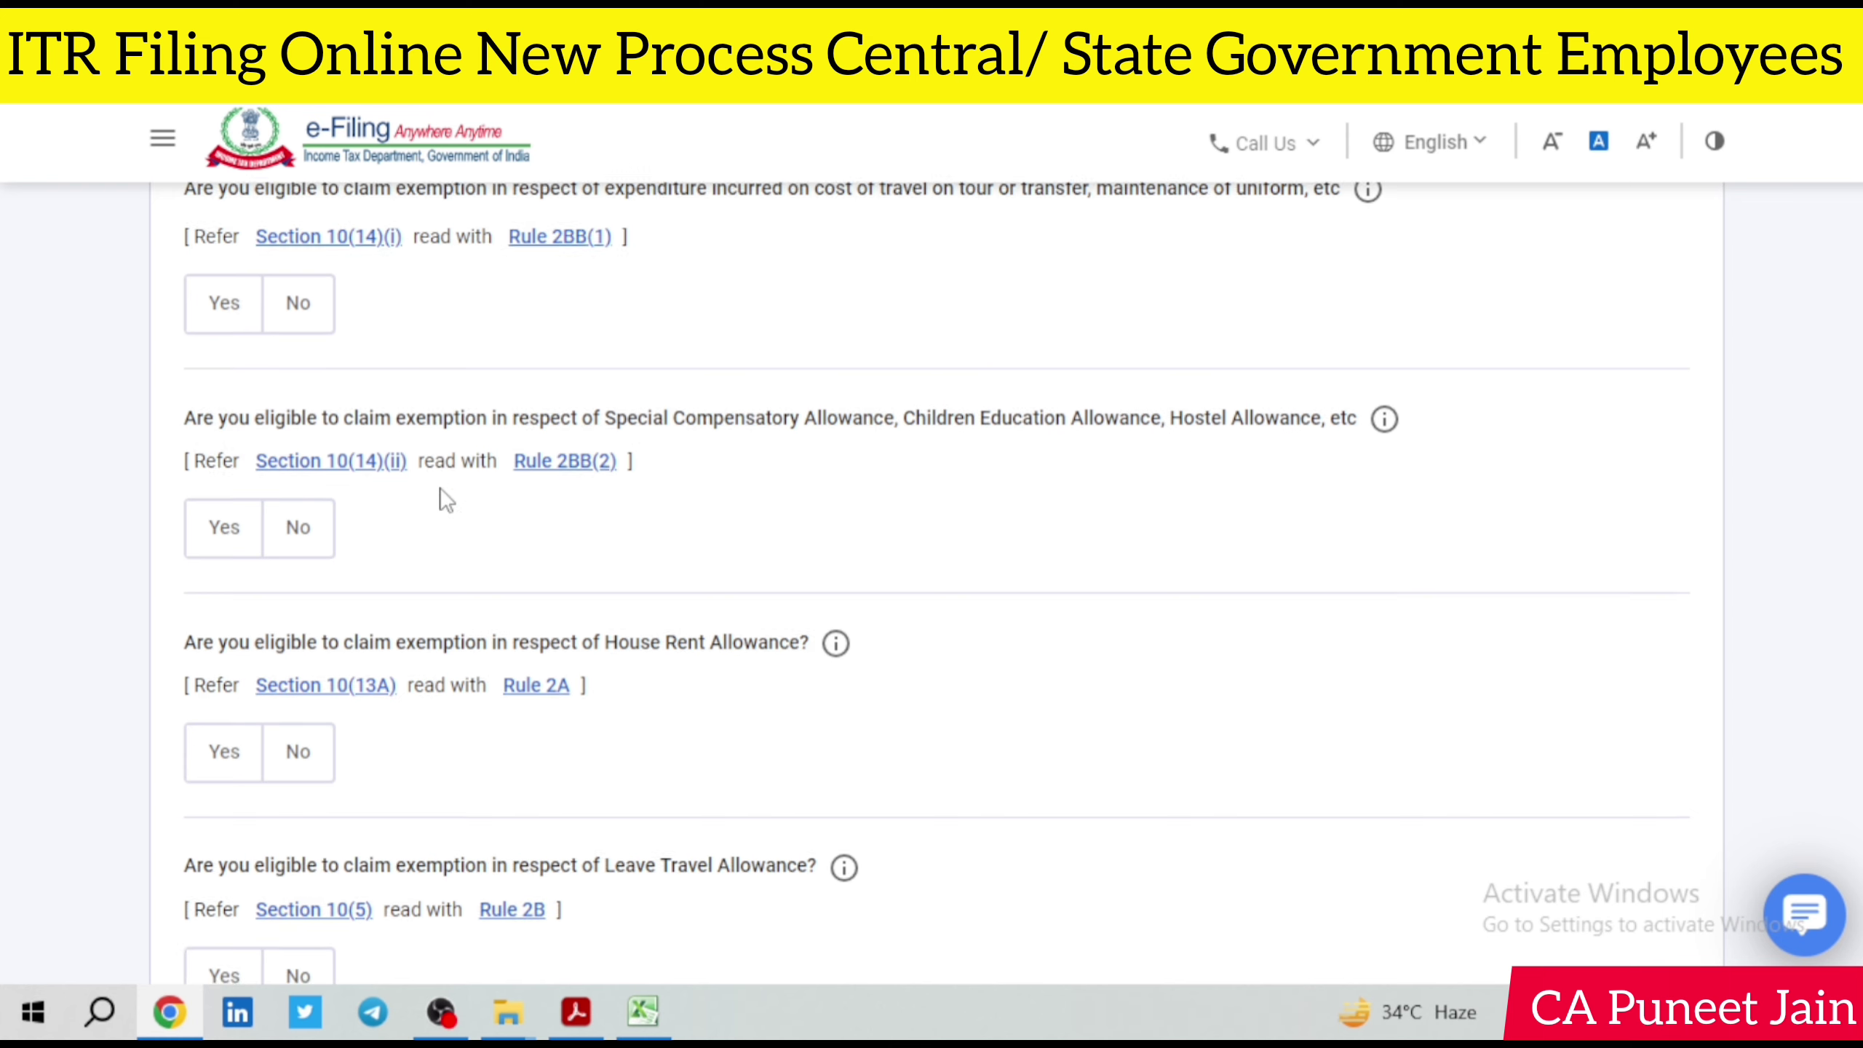
scroll(1046, 536, "up", 4)
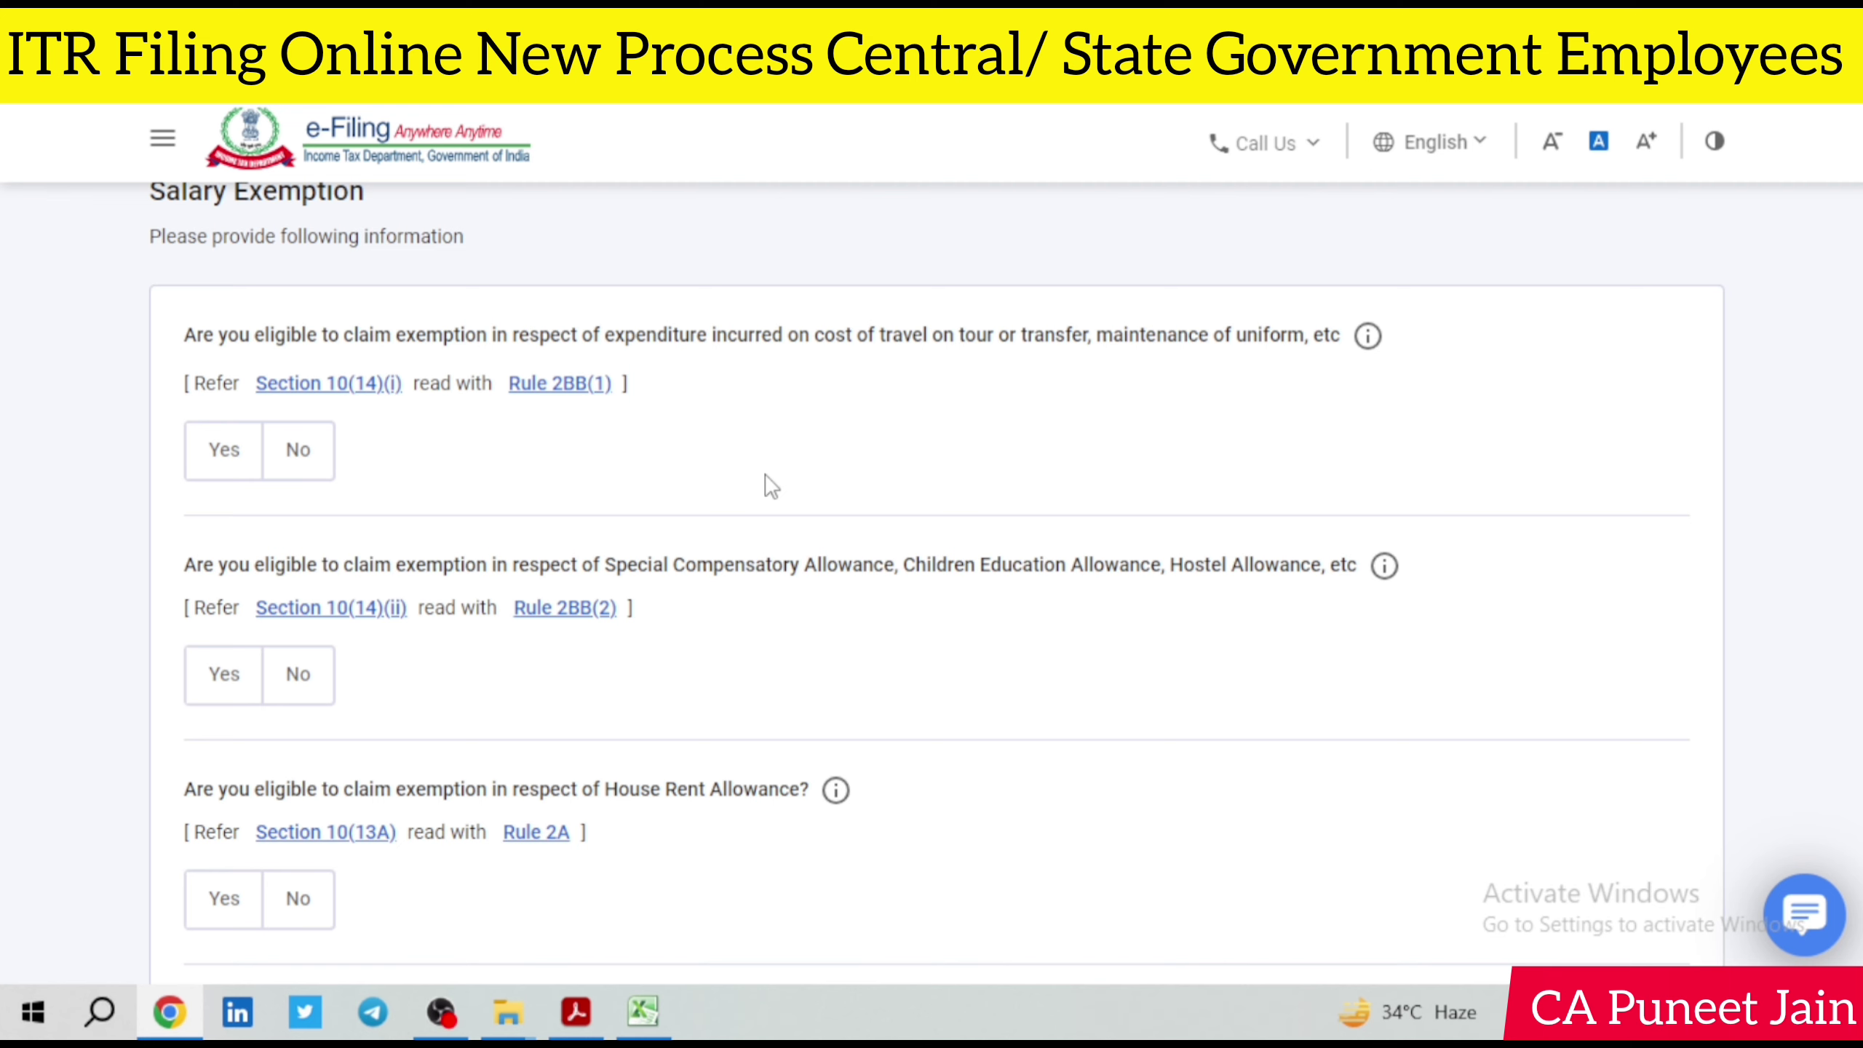
scroll(777, 490, "down", 2)
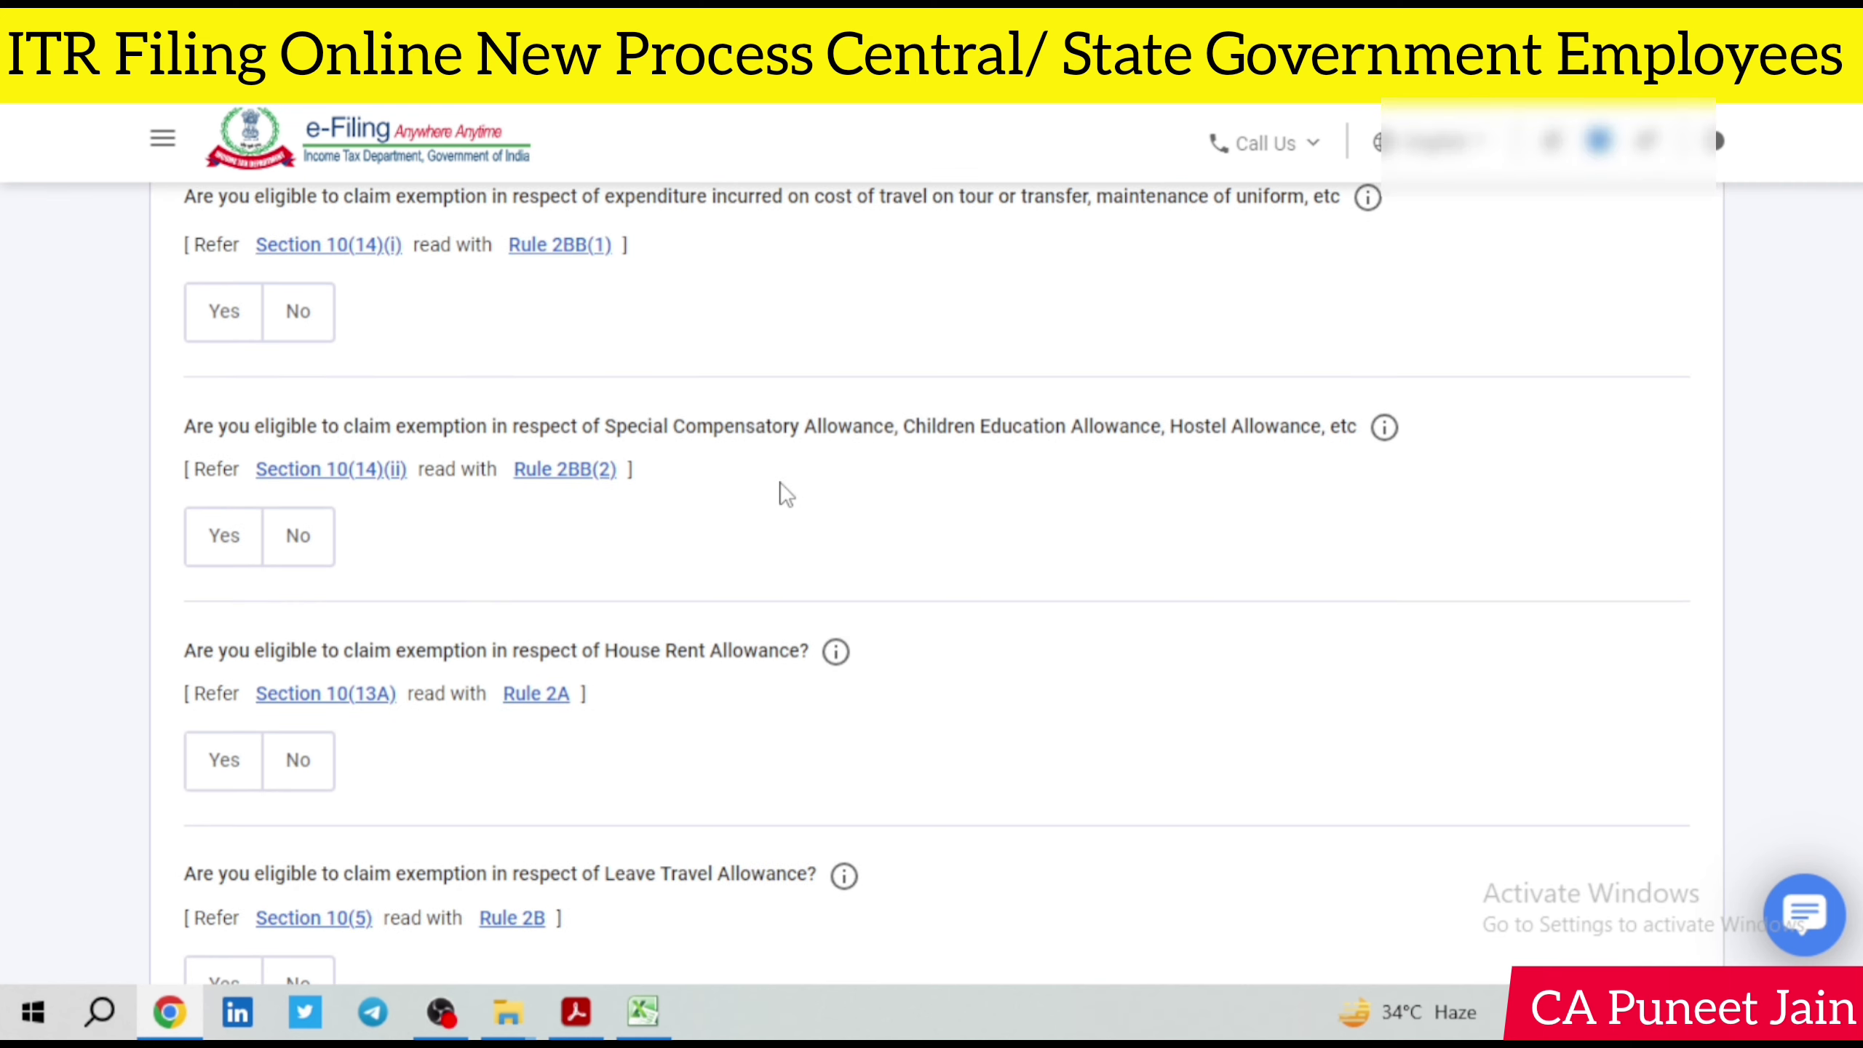
scroll(692, 622, "down", 2)
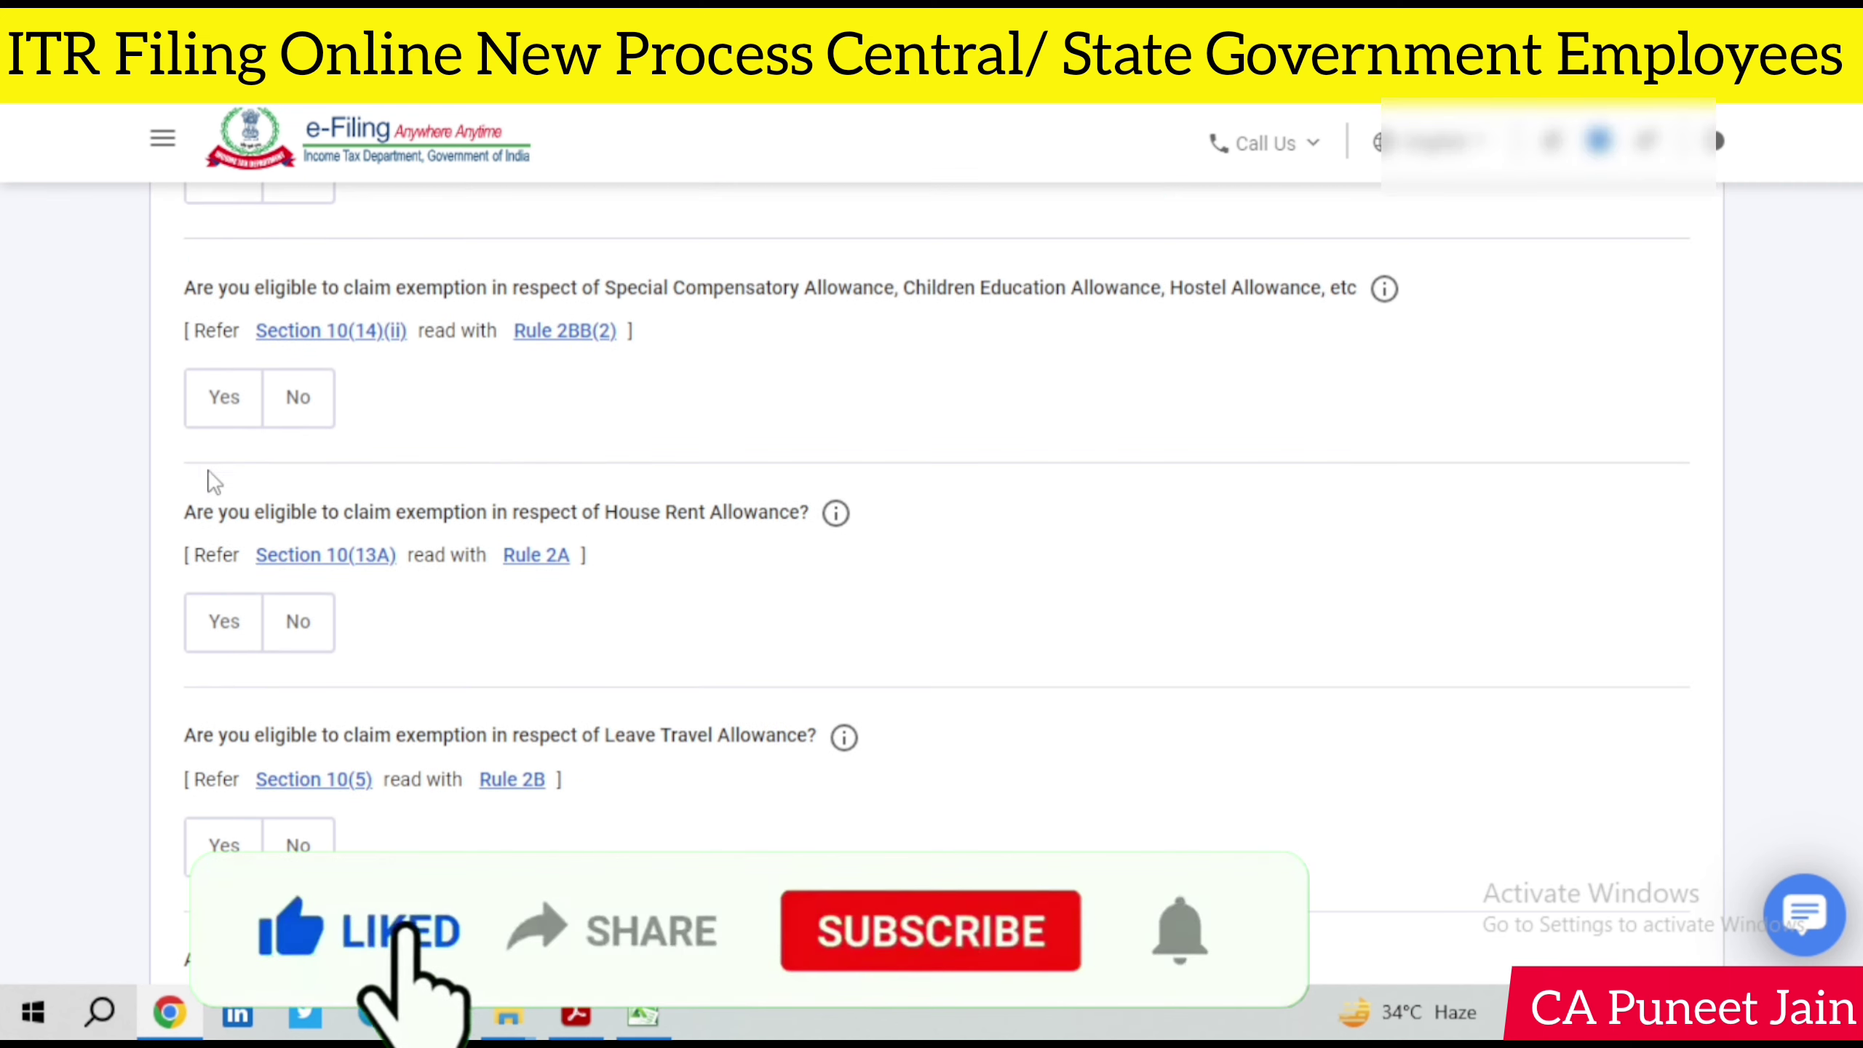
scroll(839, 623, "down", 2)
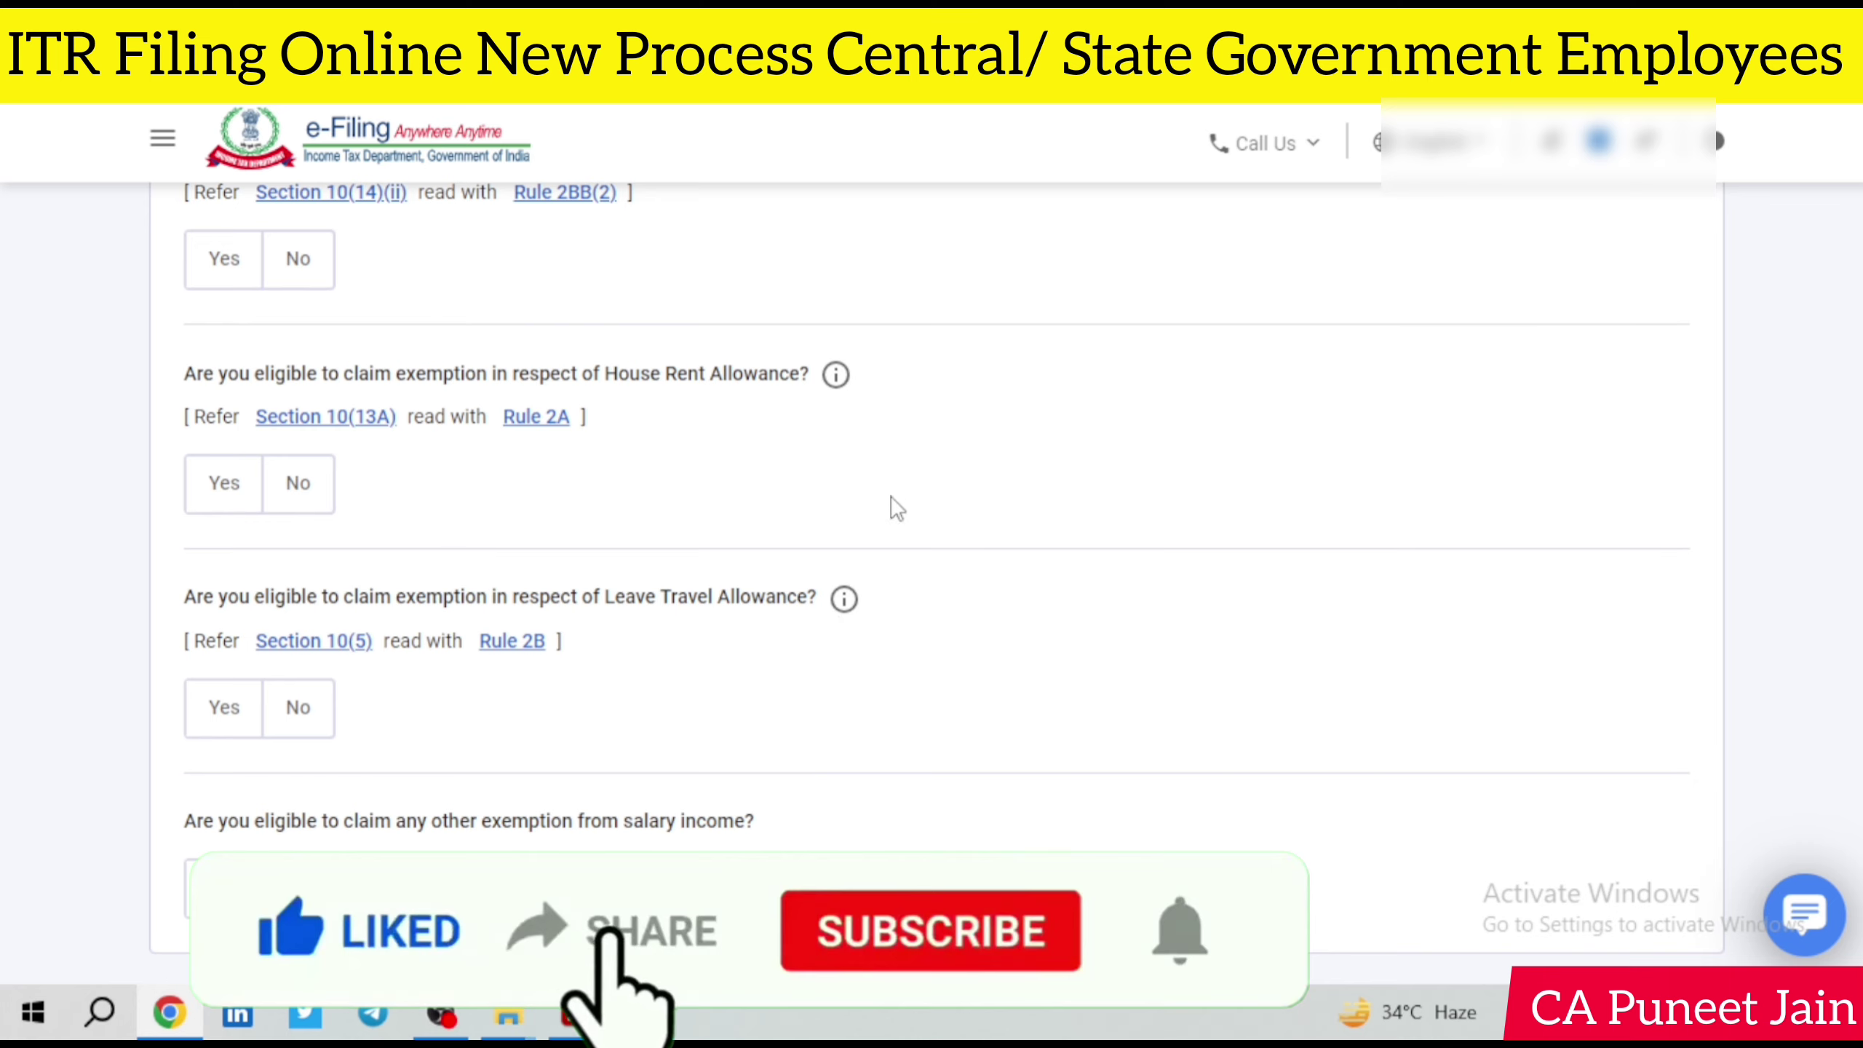
scroll(895, 510, "down", 2)
scroll(896, 518, "down", 2)
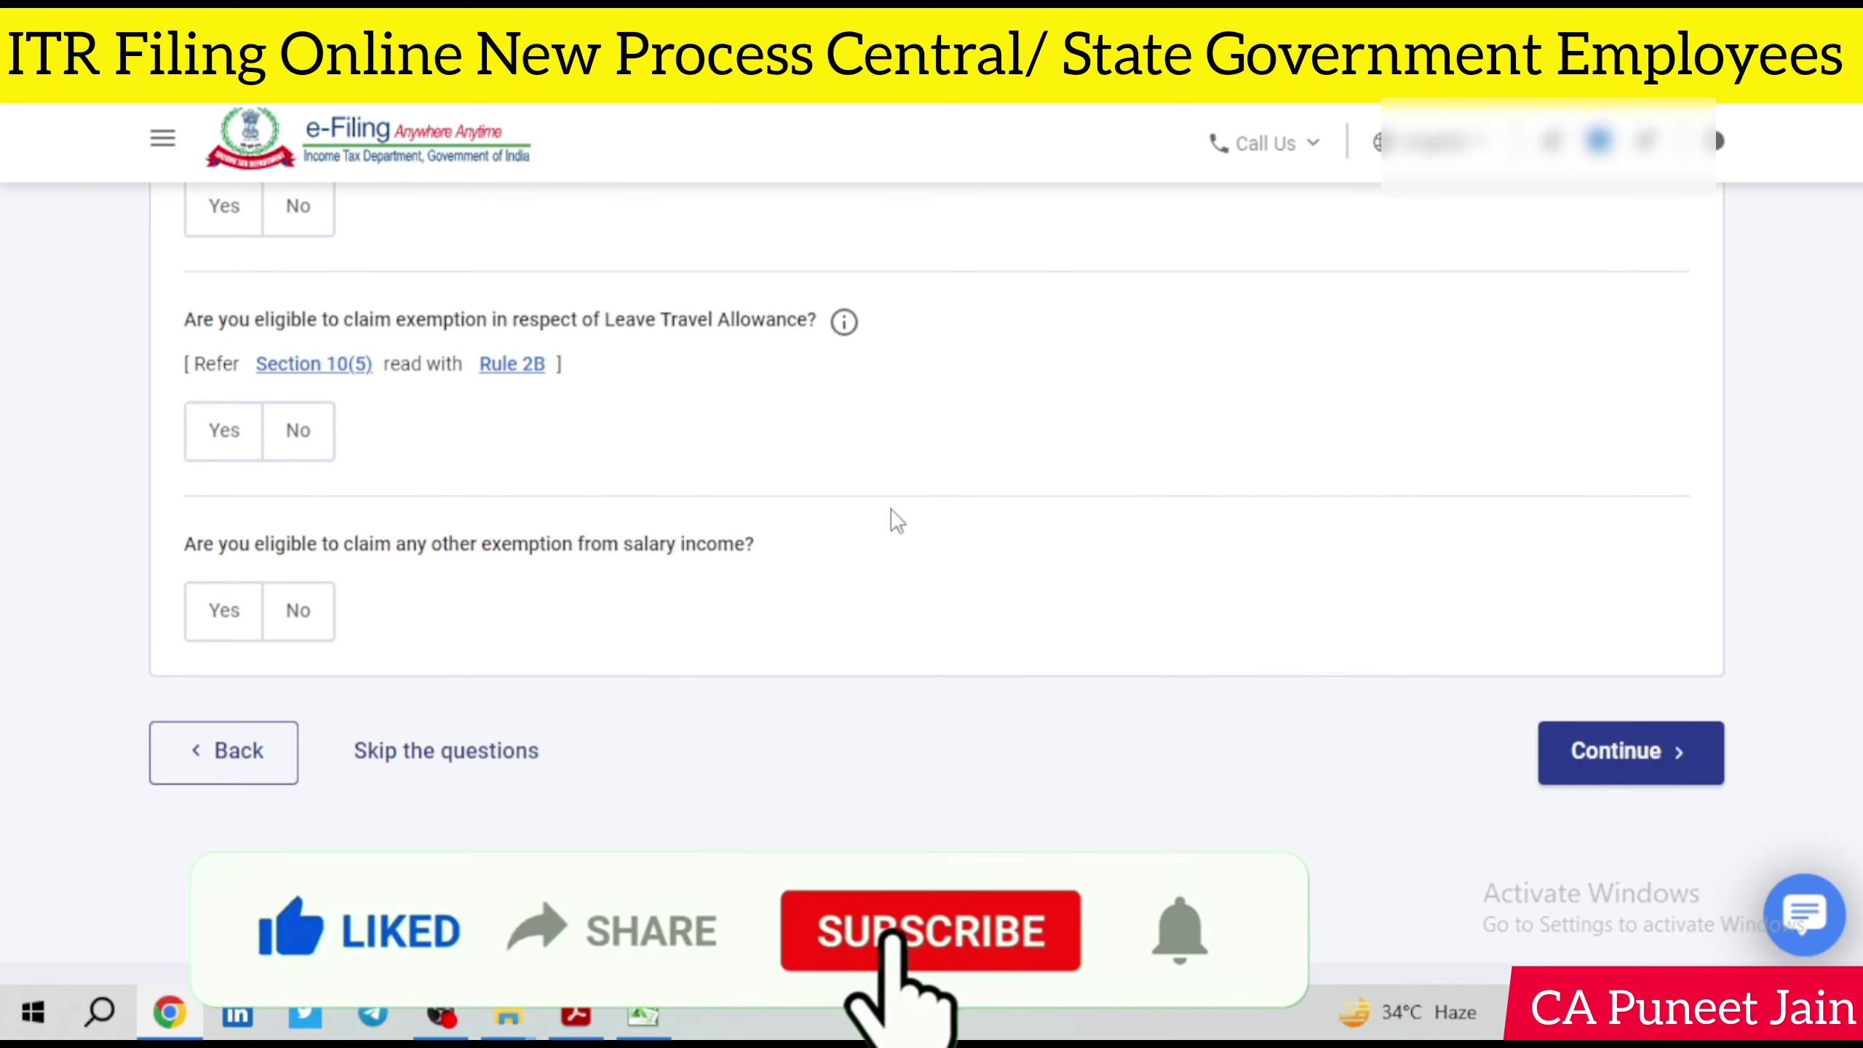
left_click(408, 756)
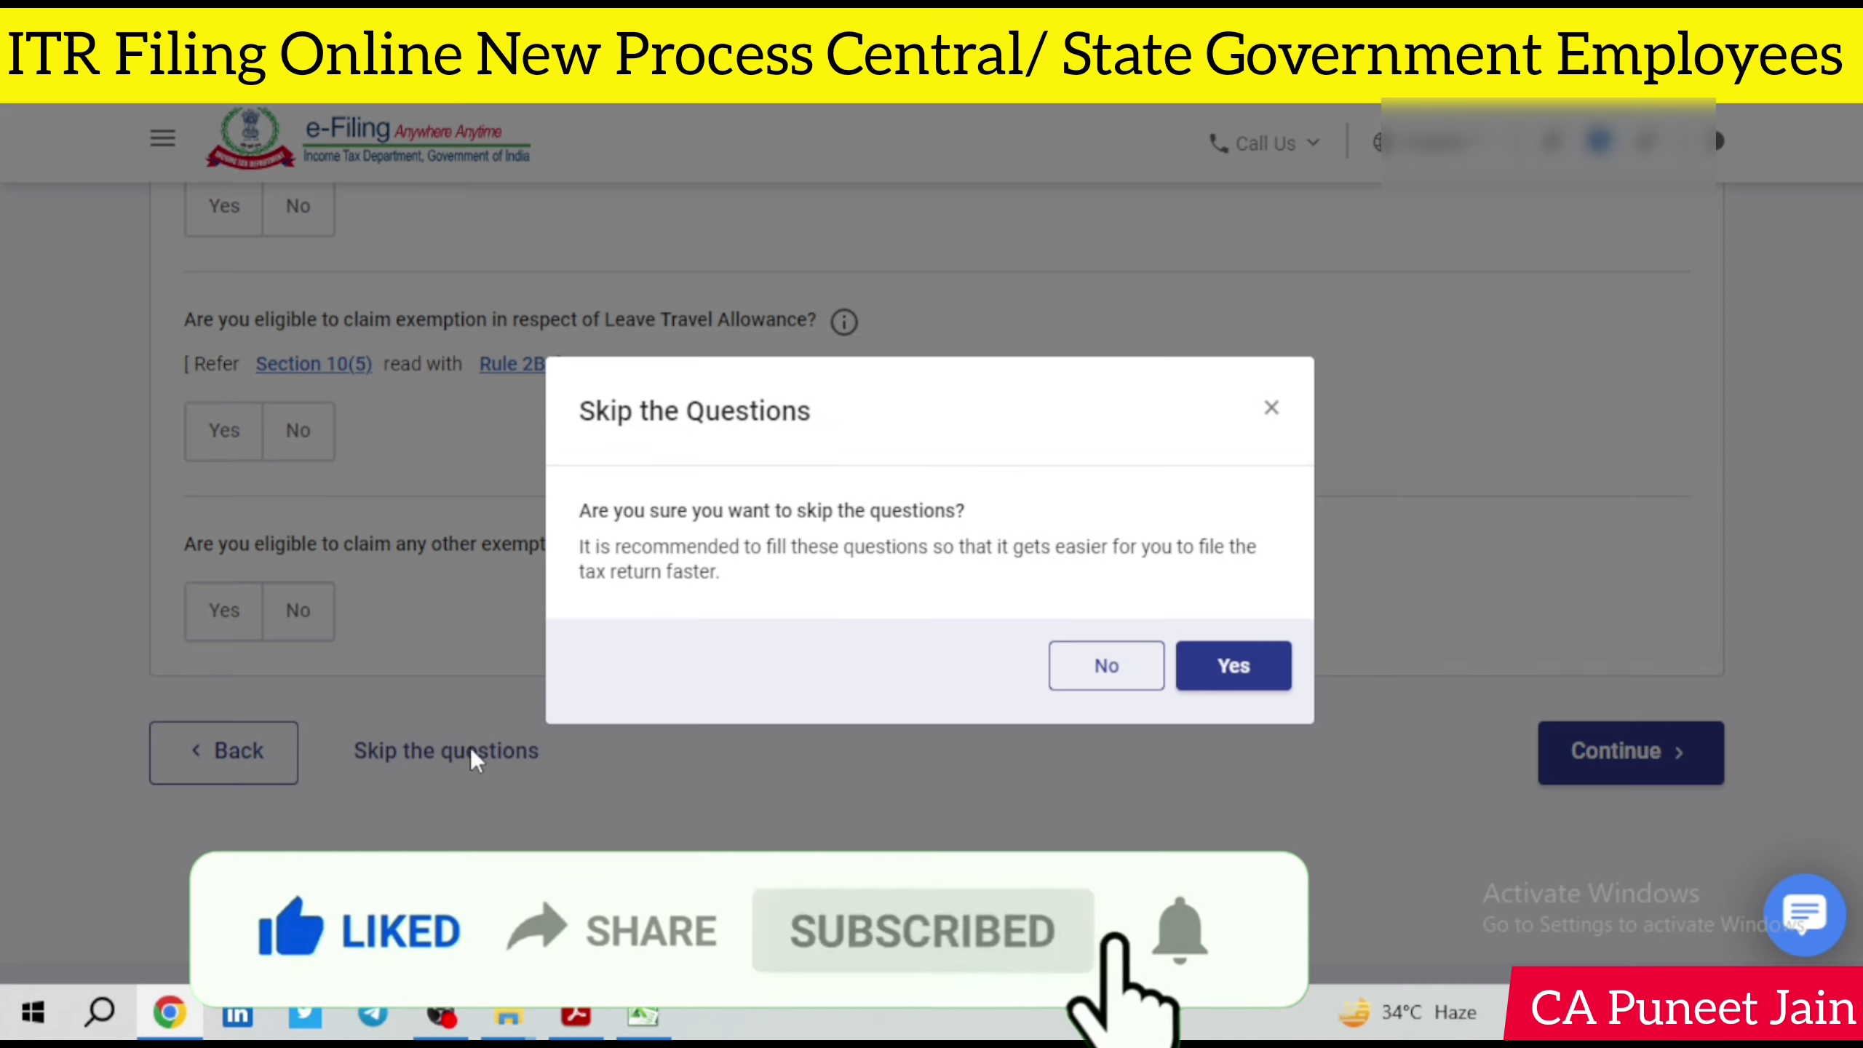
left_click(1289, 666)
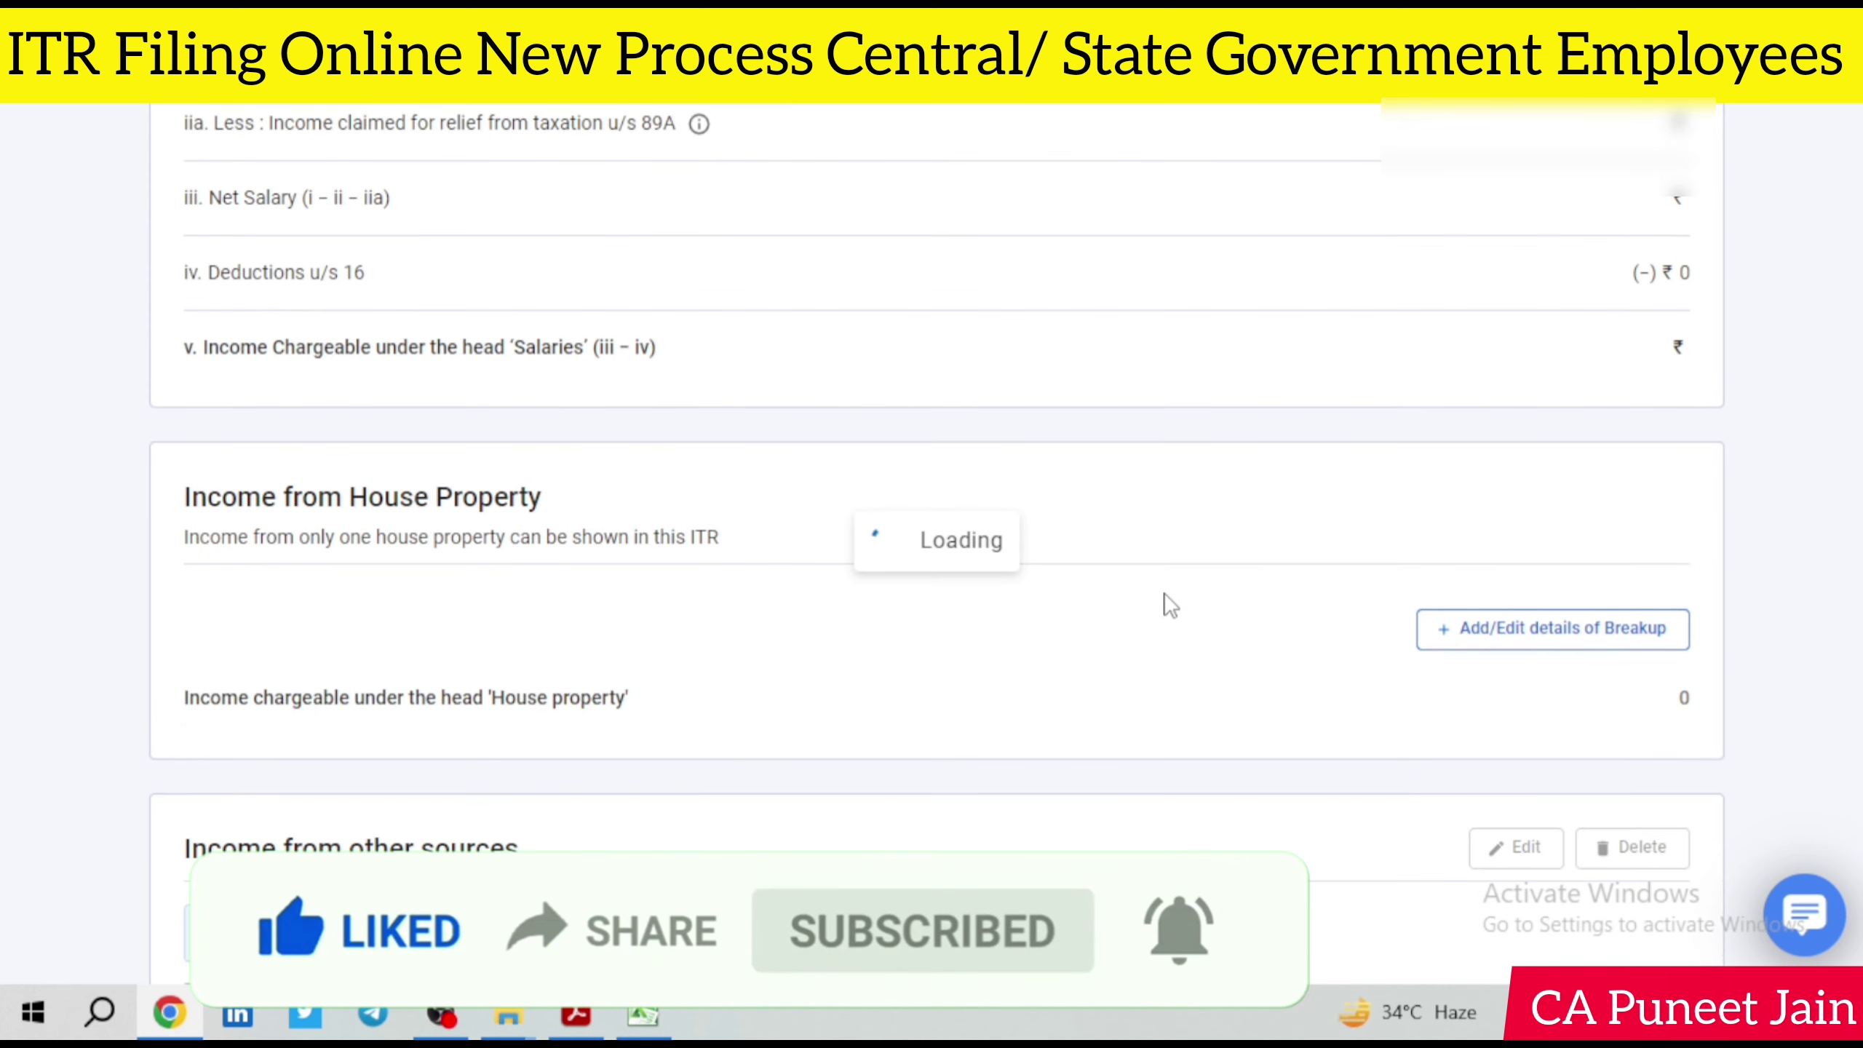
Step: Open Income from Salary for editing, then switch to the Form 16 PDF and check its section 17(1) gross salary figures
scroll(1137, 639, "down", 5)
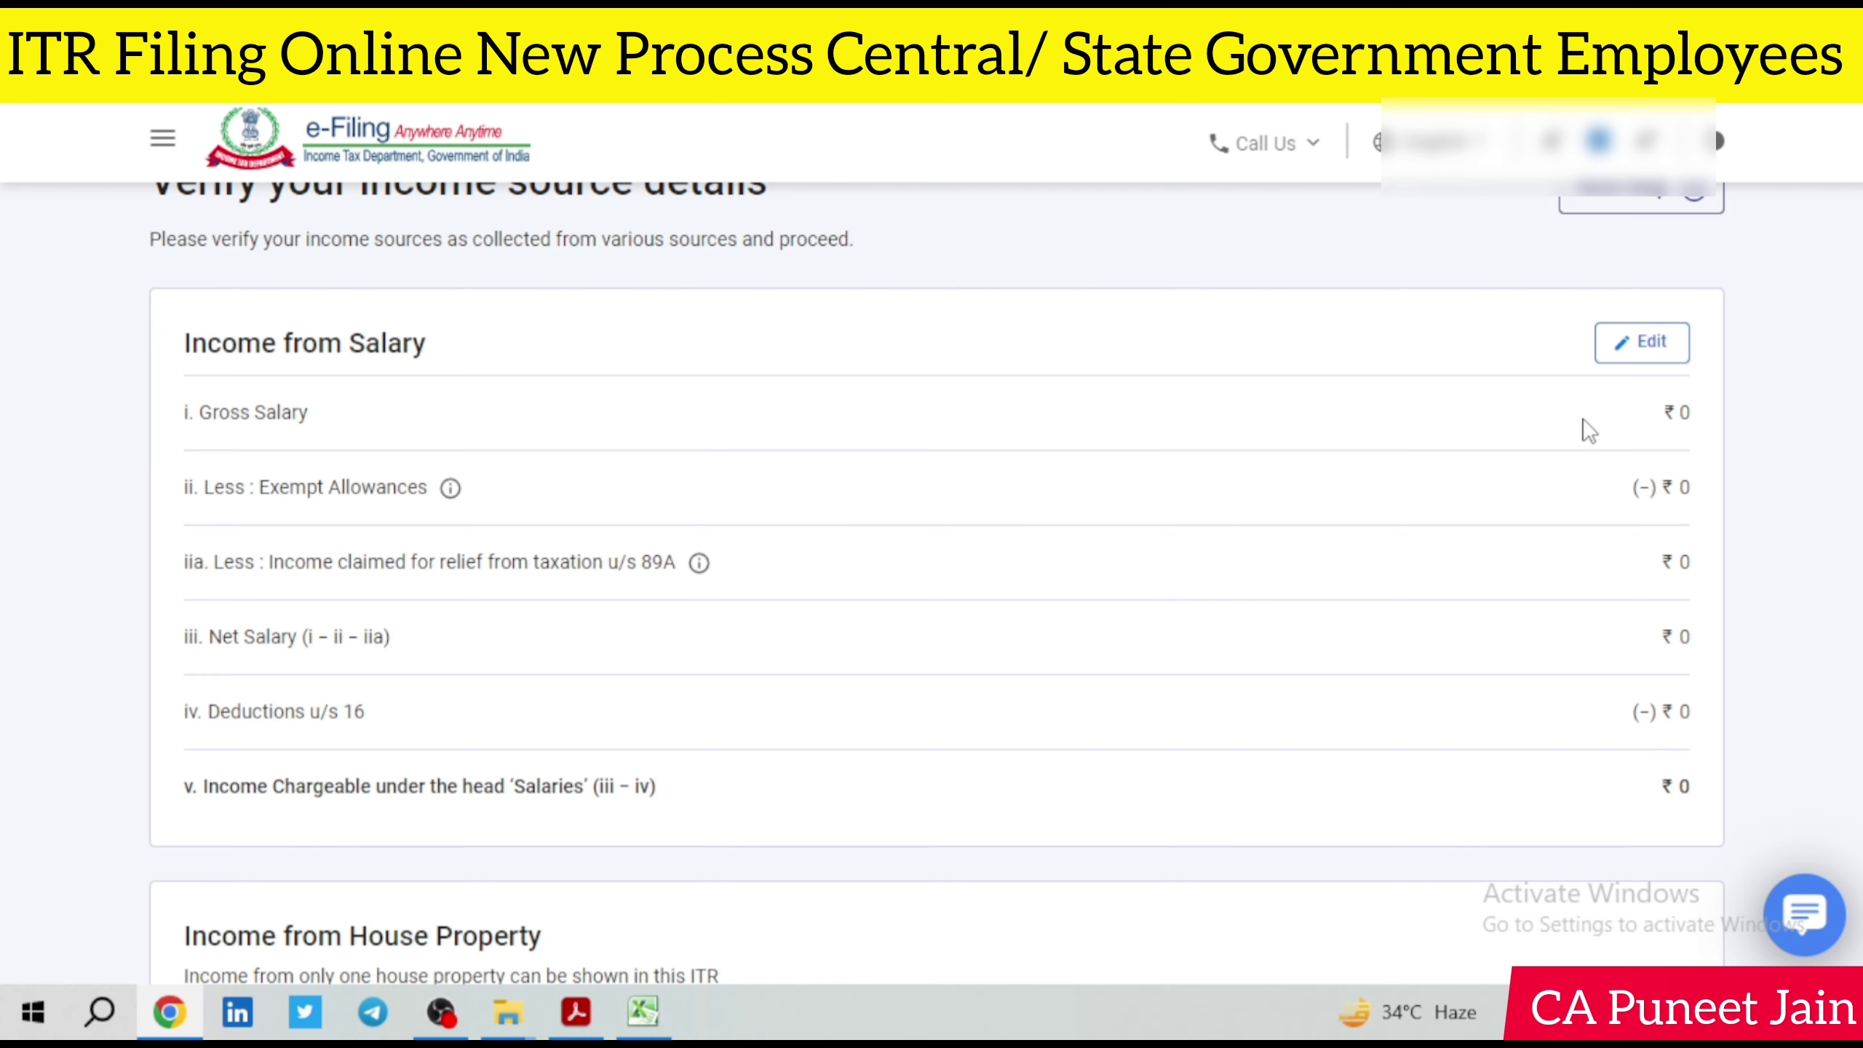
left_click(1640, 343)
left_click(570, 1016)
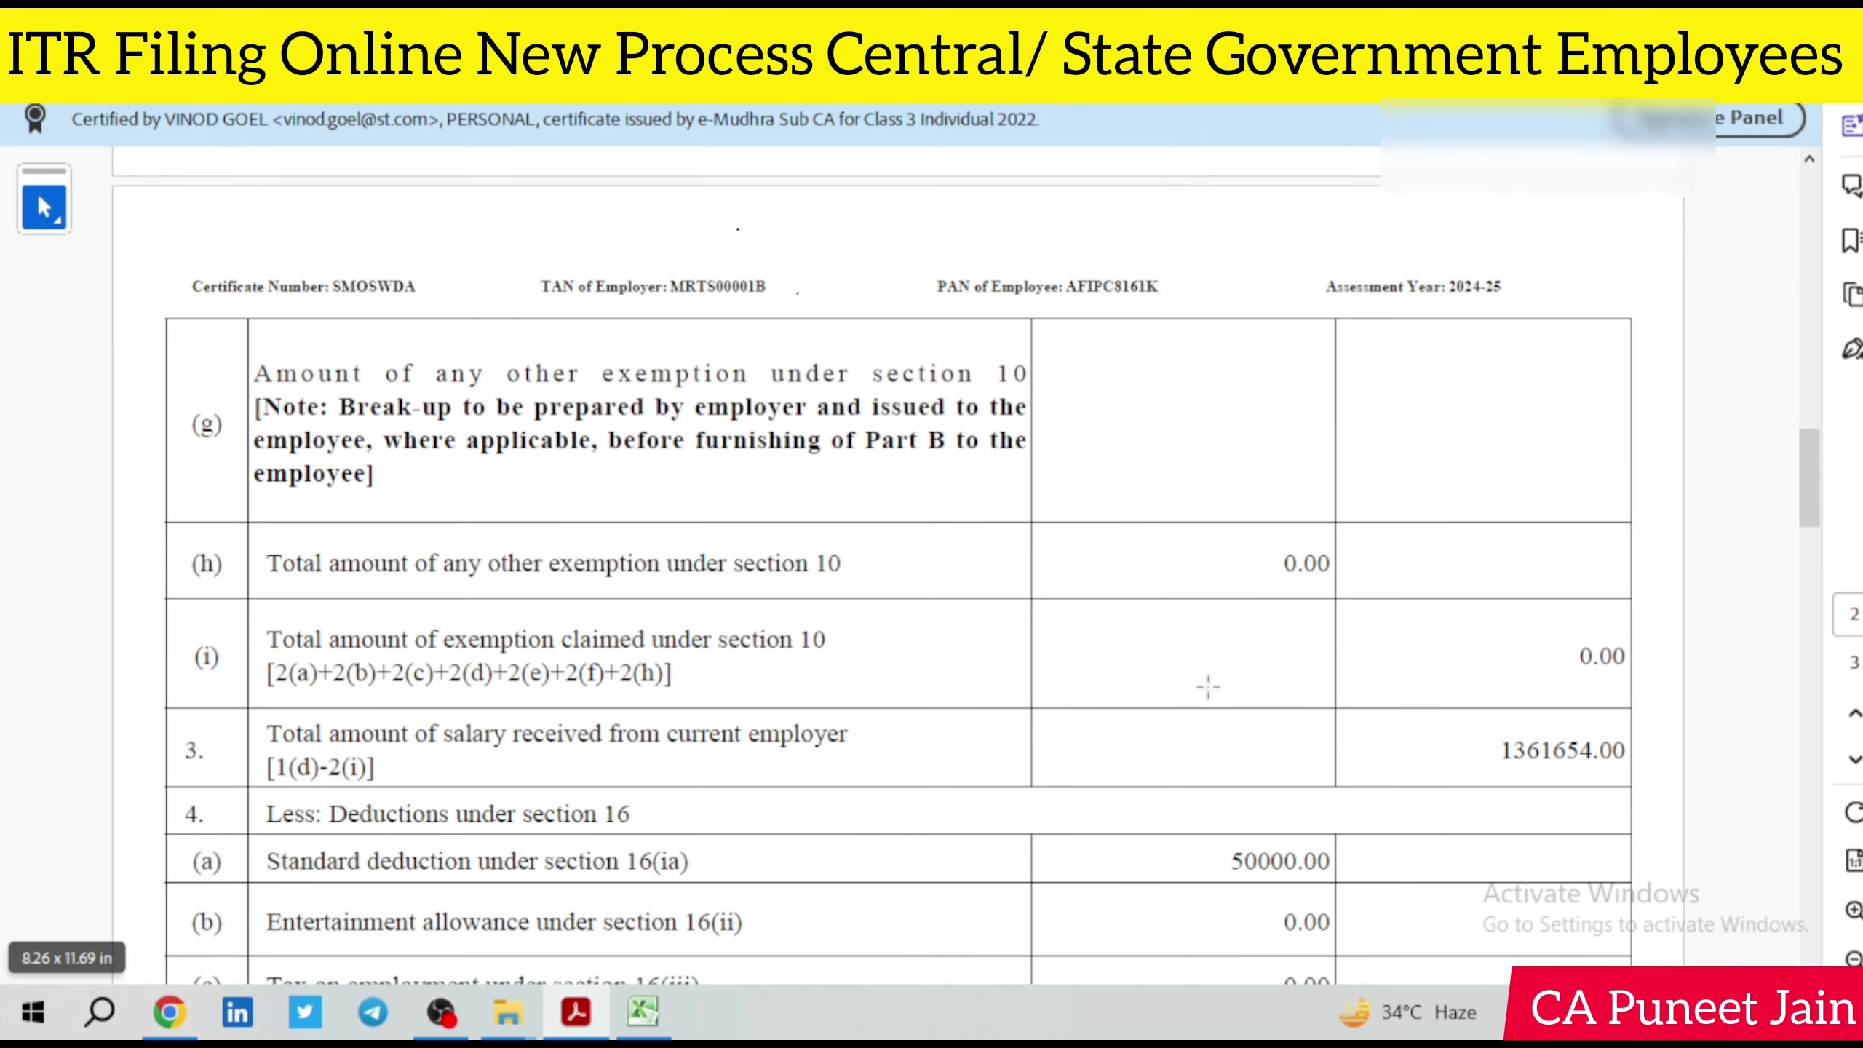
scroll(1437, 661, "up", 6)
scroll(1485, 632, "up", 5)
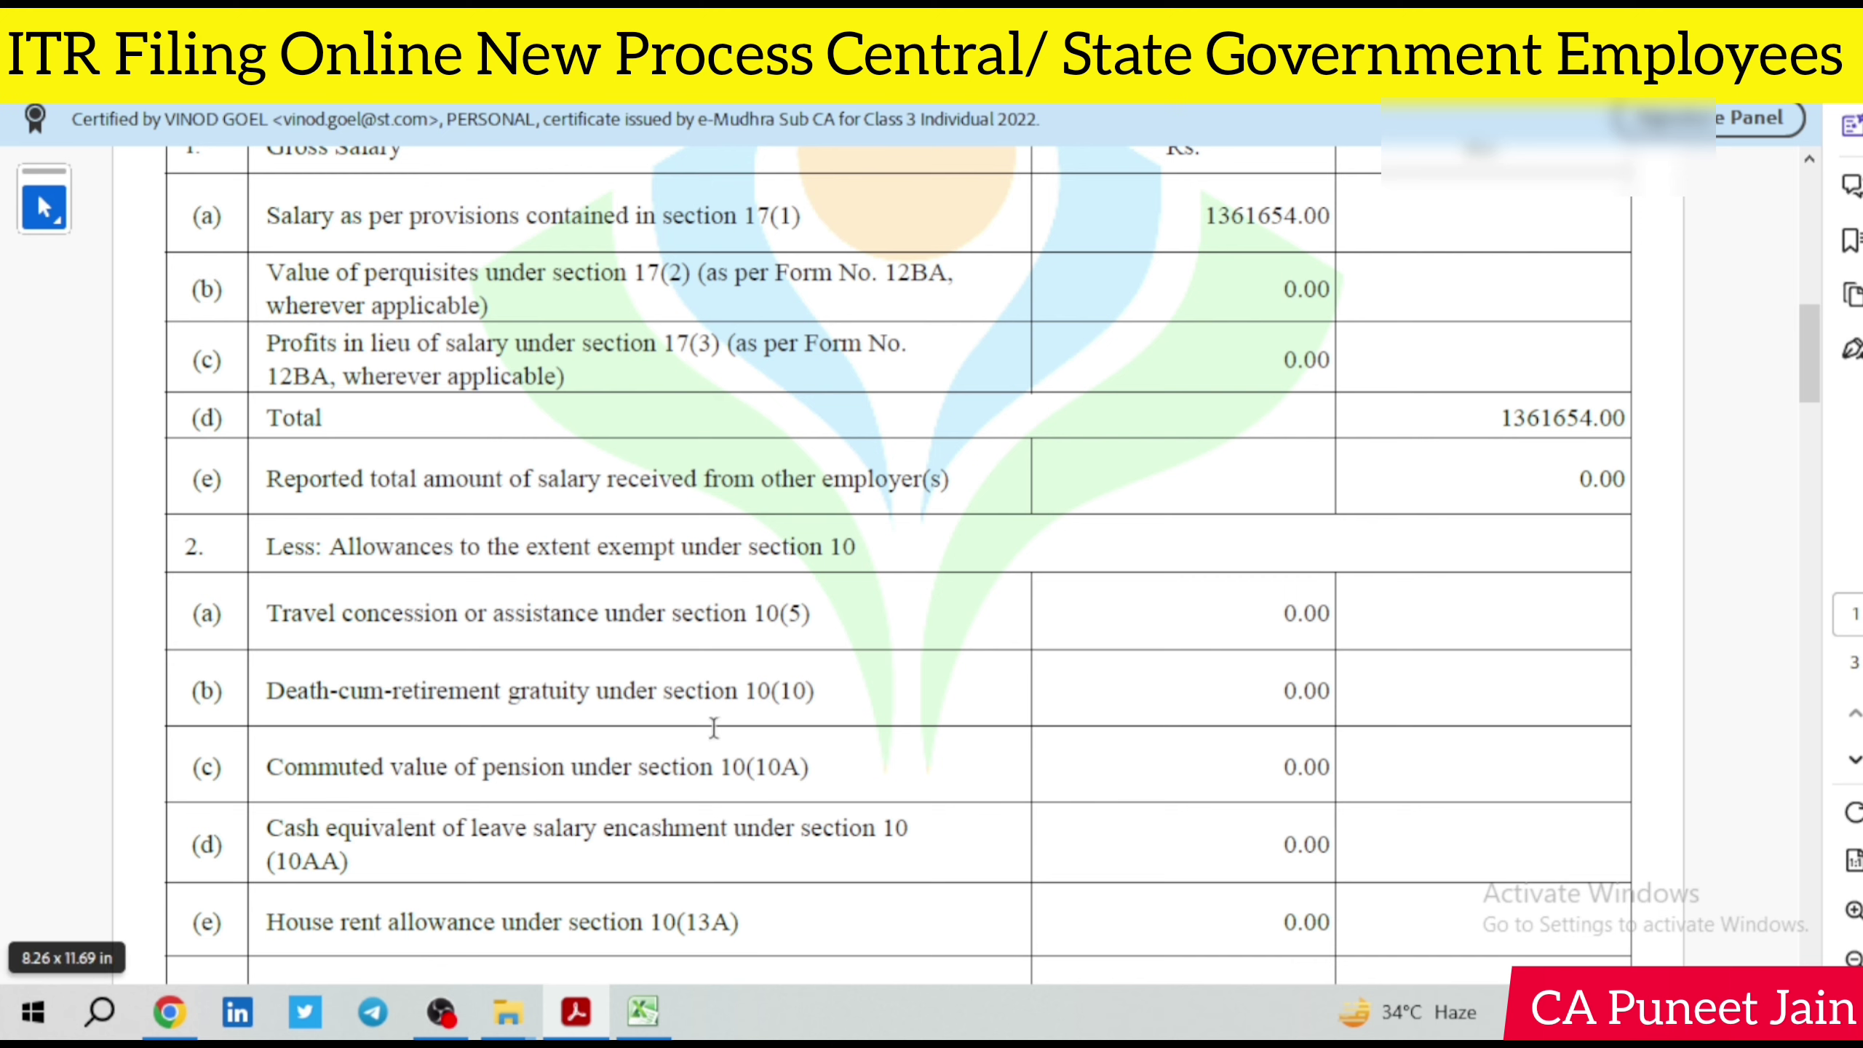
Step: Switch back to the e-filing portal in the browser and set Salary as per section 17(1) to 1361654
left_click(167, 1024)
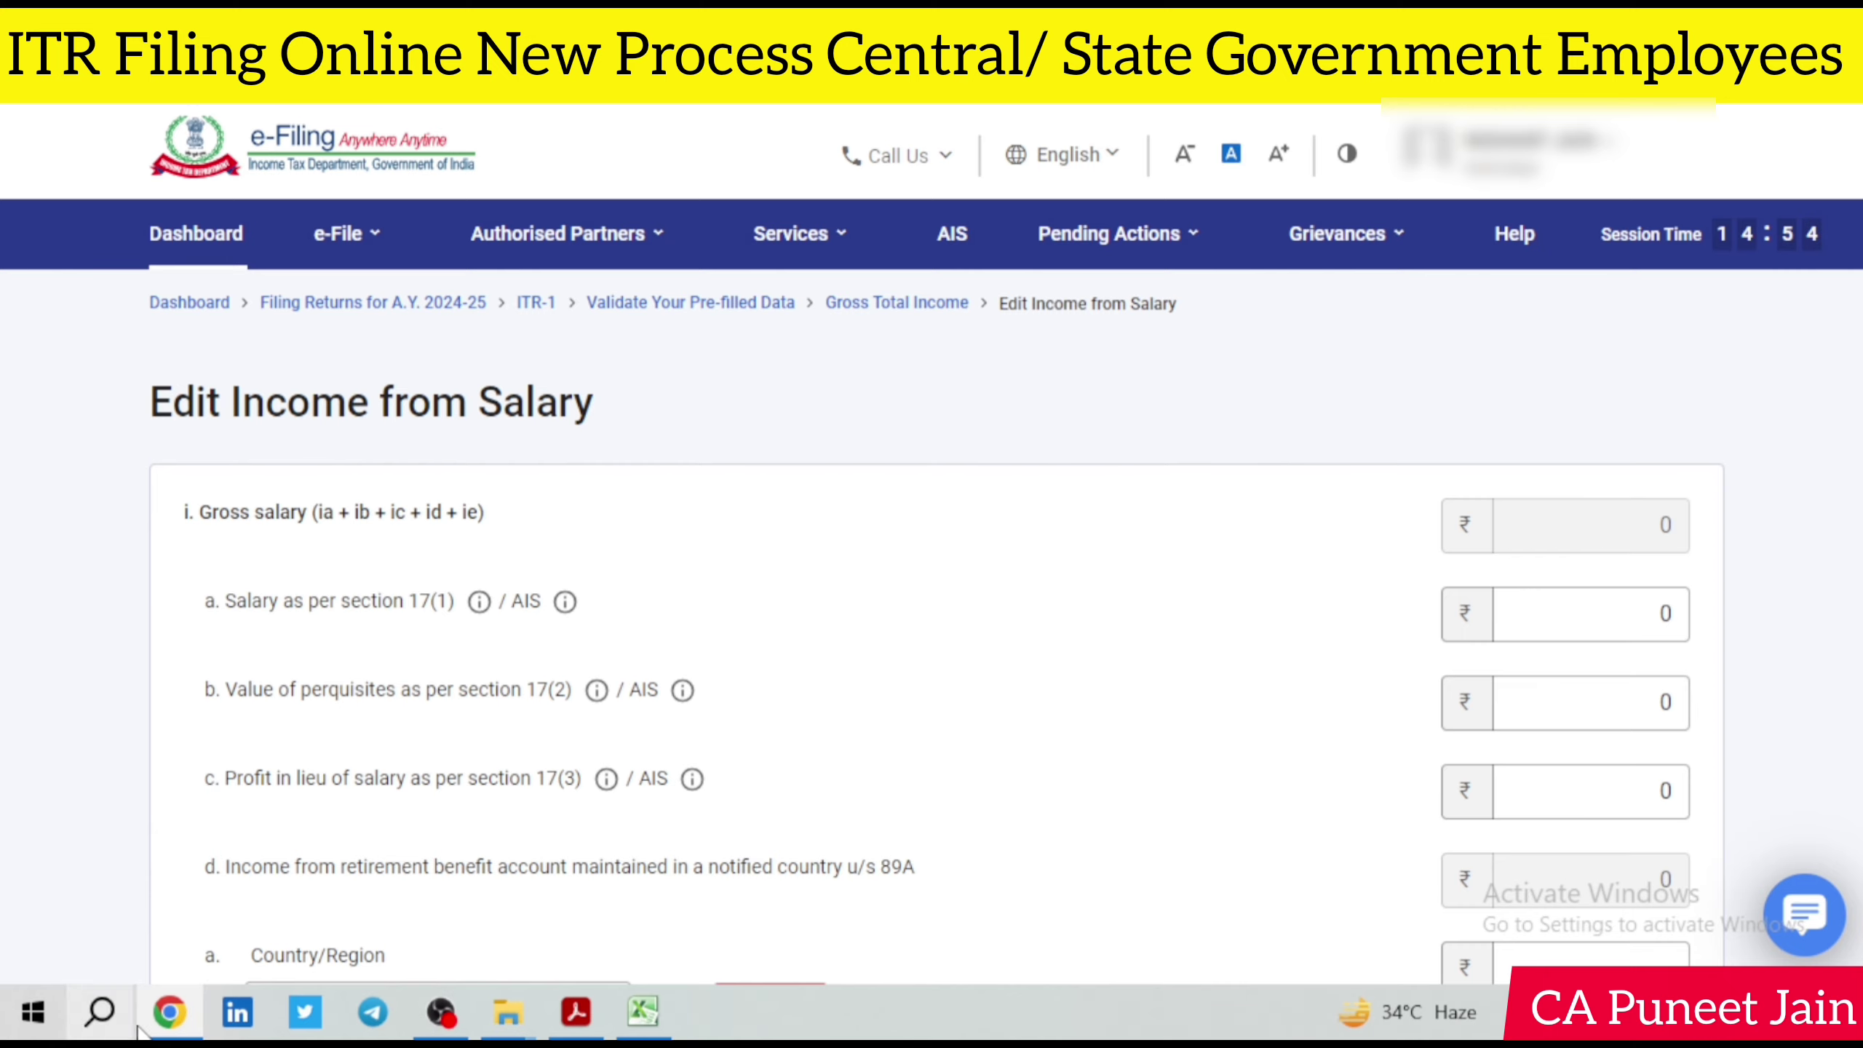
left_click(1561, 617)
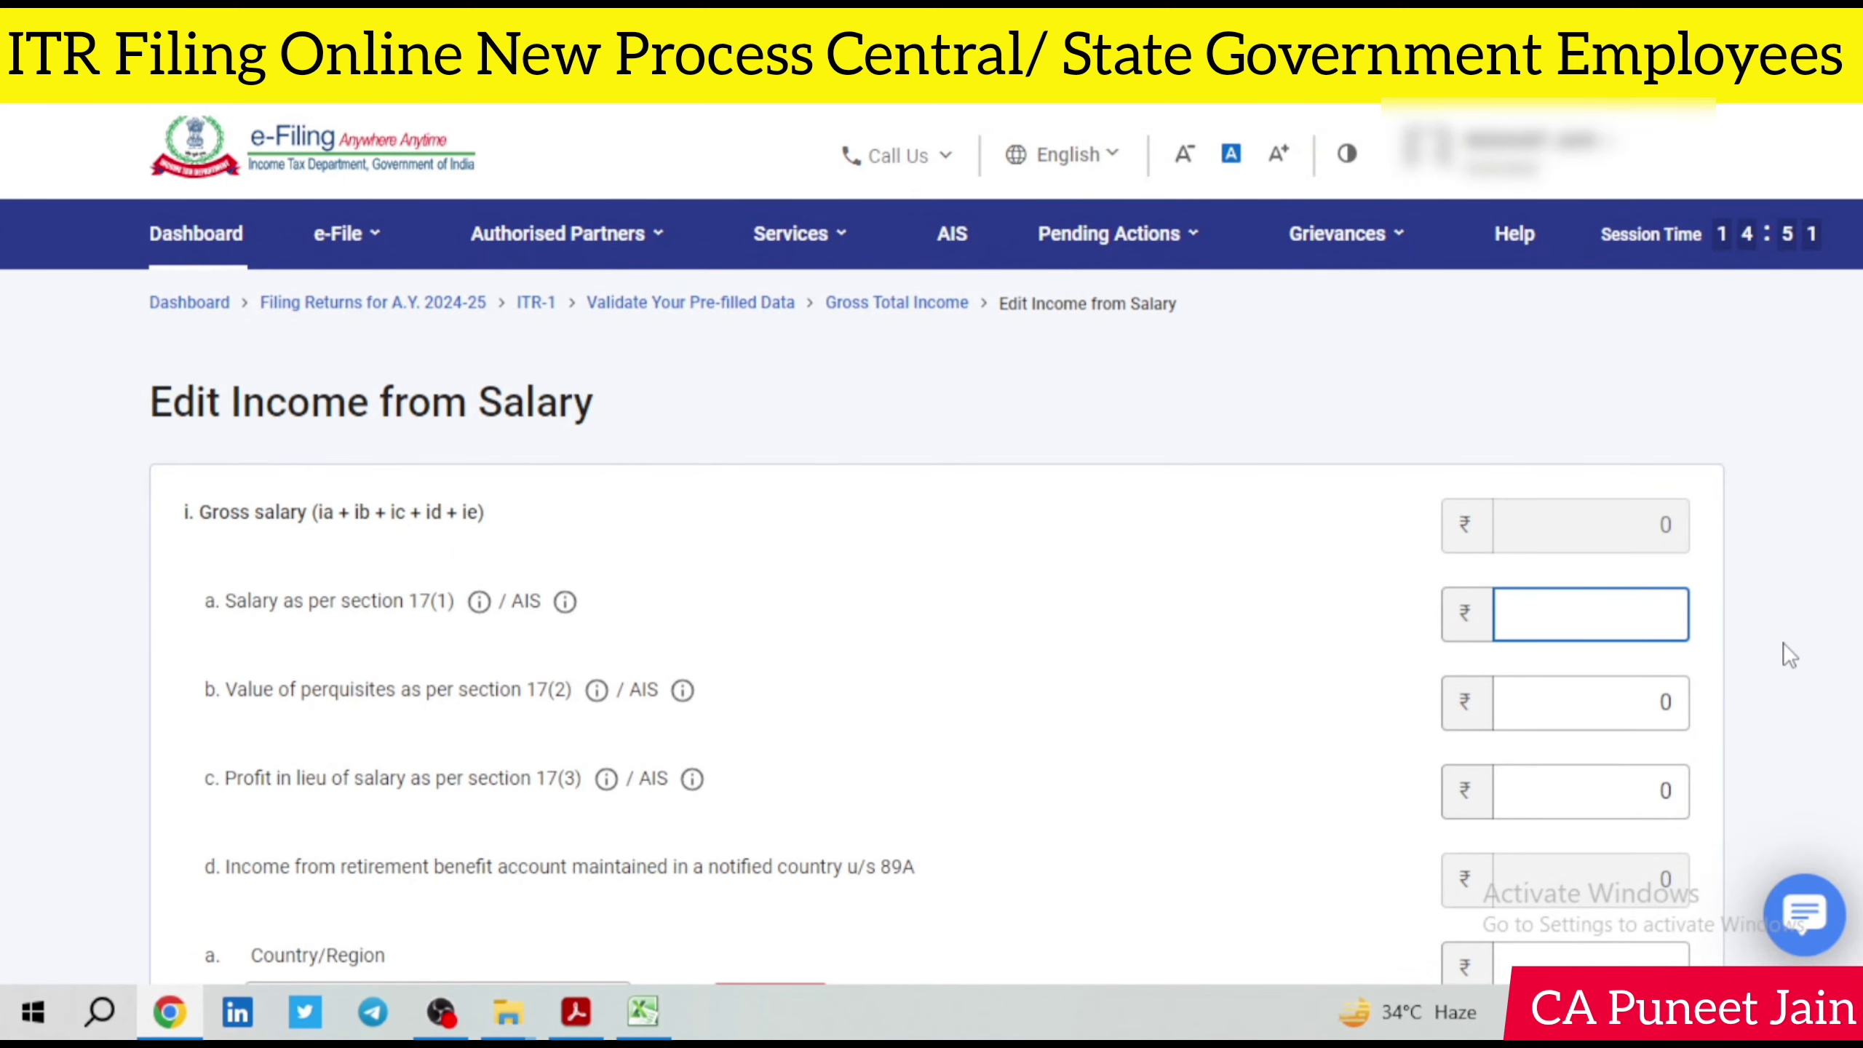
type("161654")
key("BackSpace")
key("BackSpace")
key("BackSpace")
key("BackSpace")
key("BackSpace")
key("BackSpace")
type("1361654")
Step: Delete the empty country row under income from a retirement benefit account in a notified country u/s 89A
scroll(1205, 645, "down", 5)
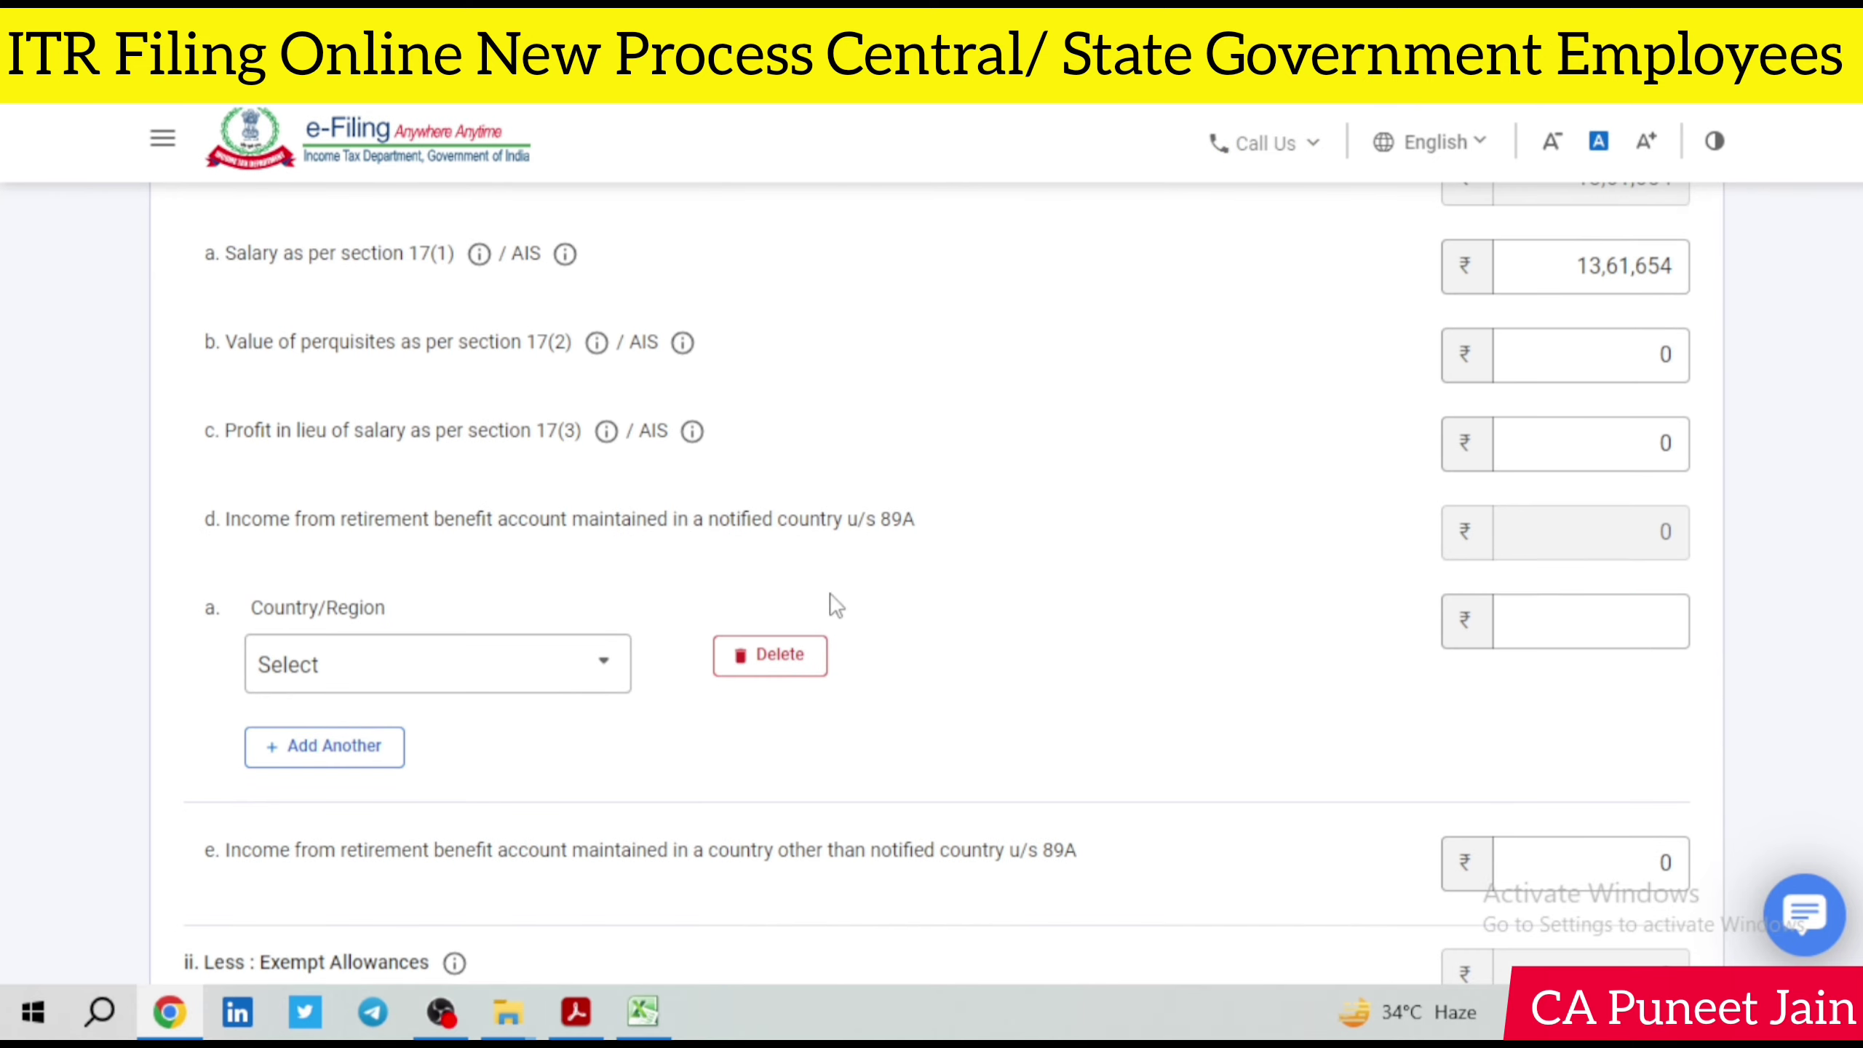
left_click(807, 661)
left_click(1122, 635)
Step: Set the nature of exempt allowance in row a to Any Other and activate its description
scroll(698, 653, "down", 3)
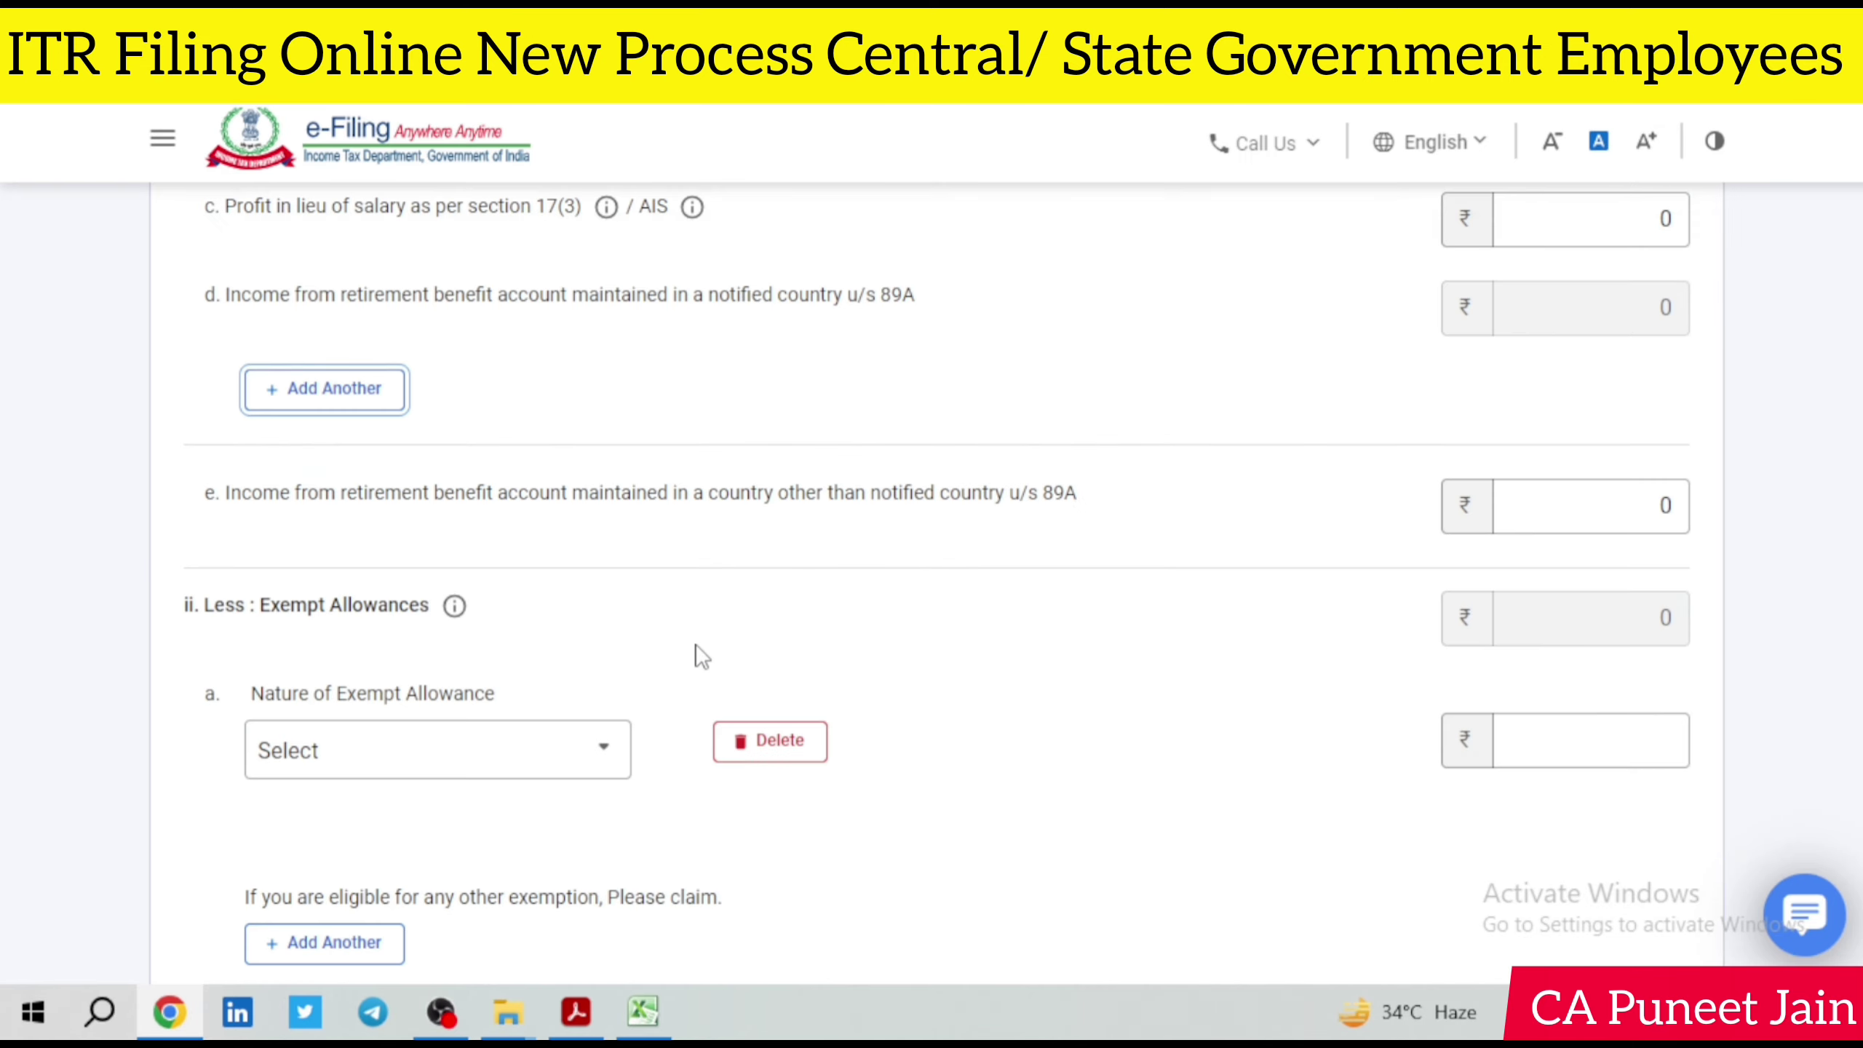
scroll(345, 627, "down", 2)
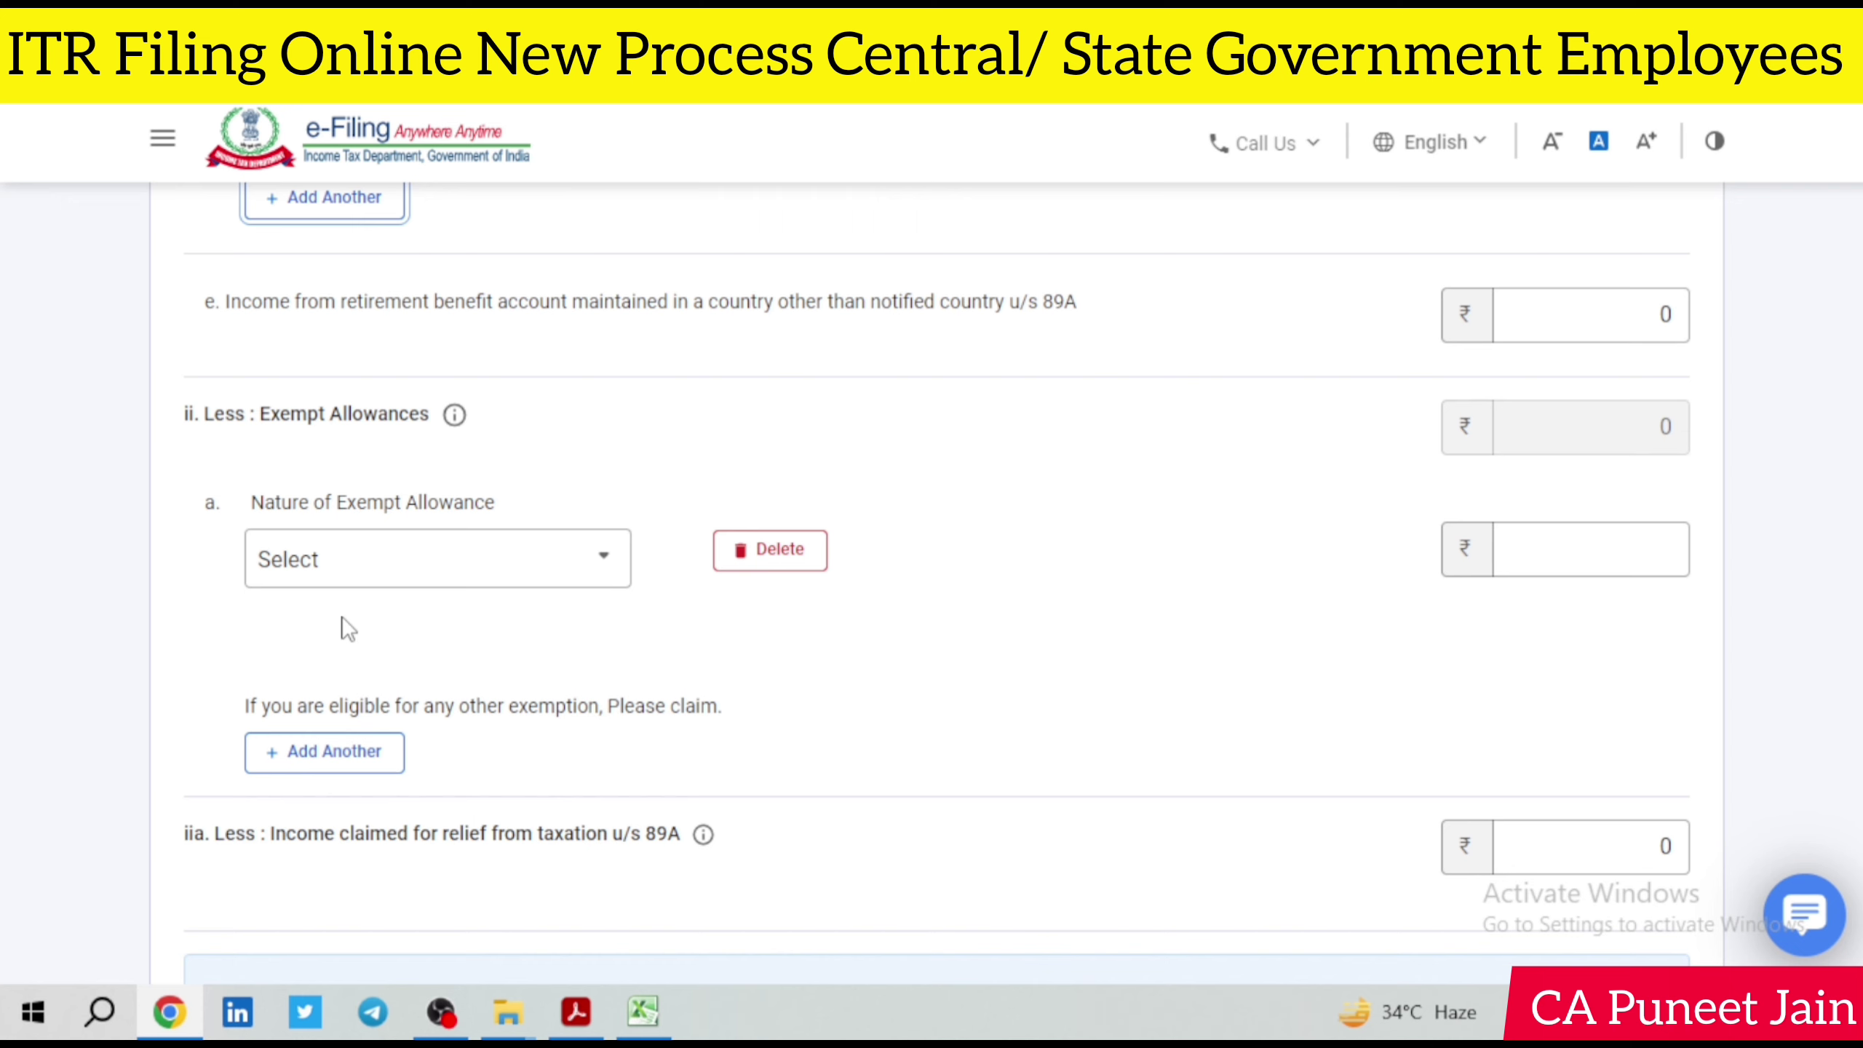
left_click(386, 565)
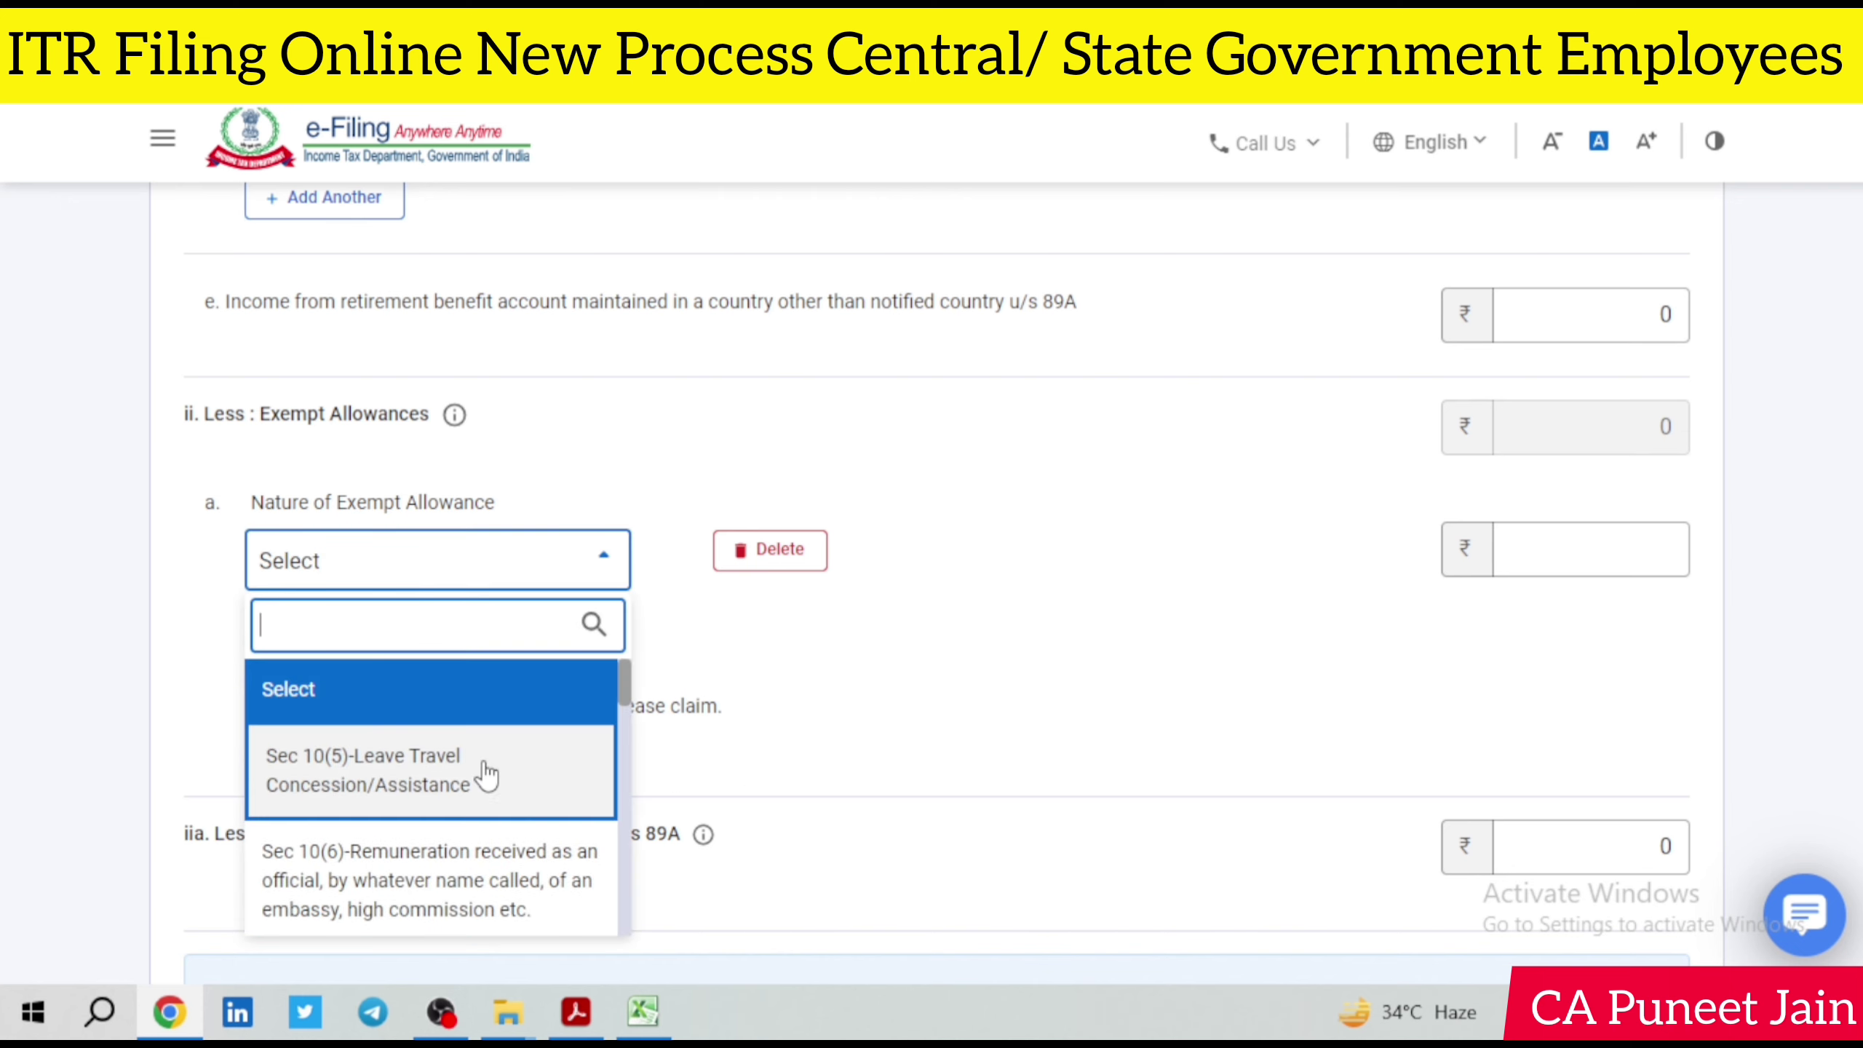
scroll(469, 763, "down", 2)
scroll(470, 764, "up", 2)
scroll(1223, 770, "down", 2)
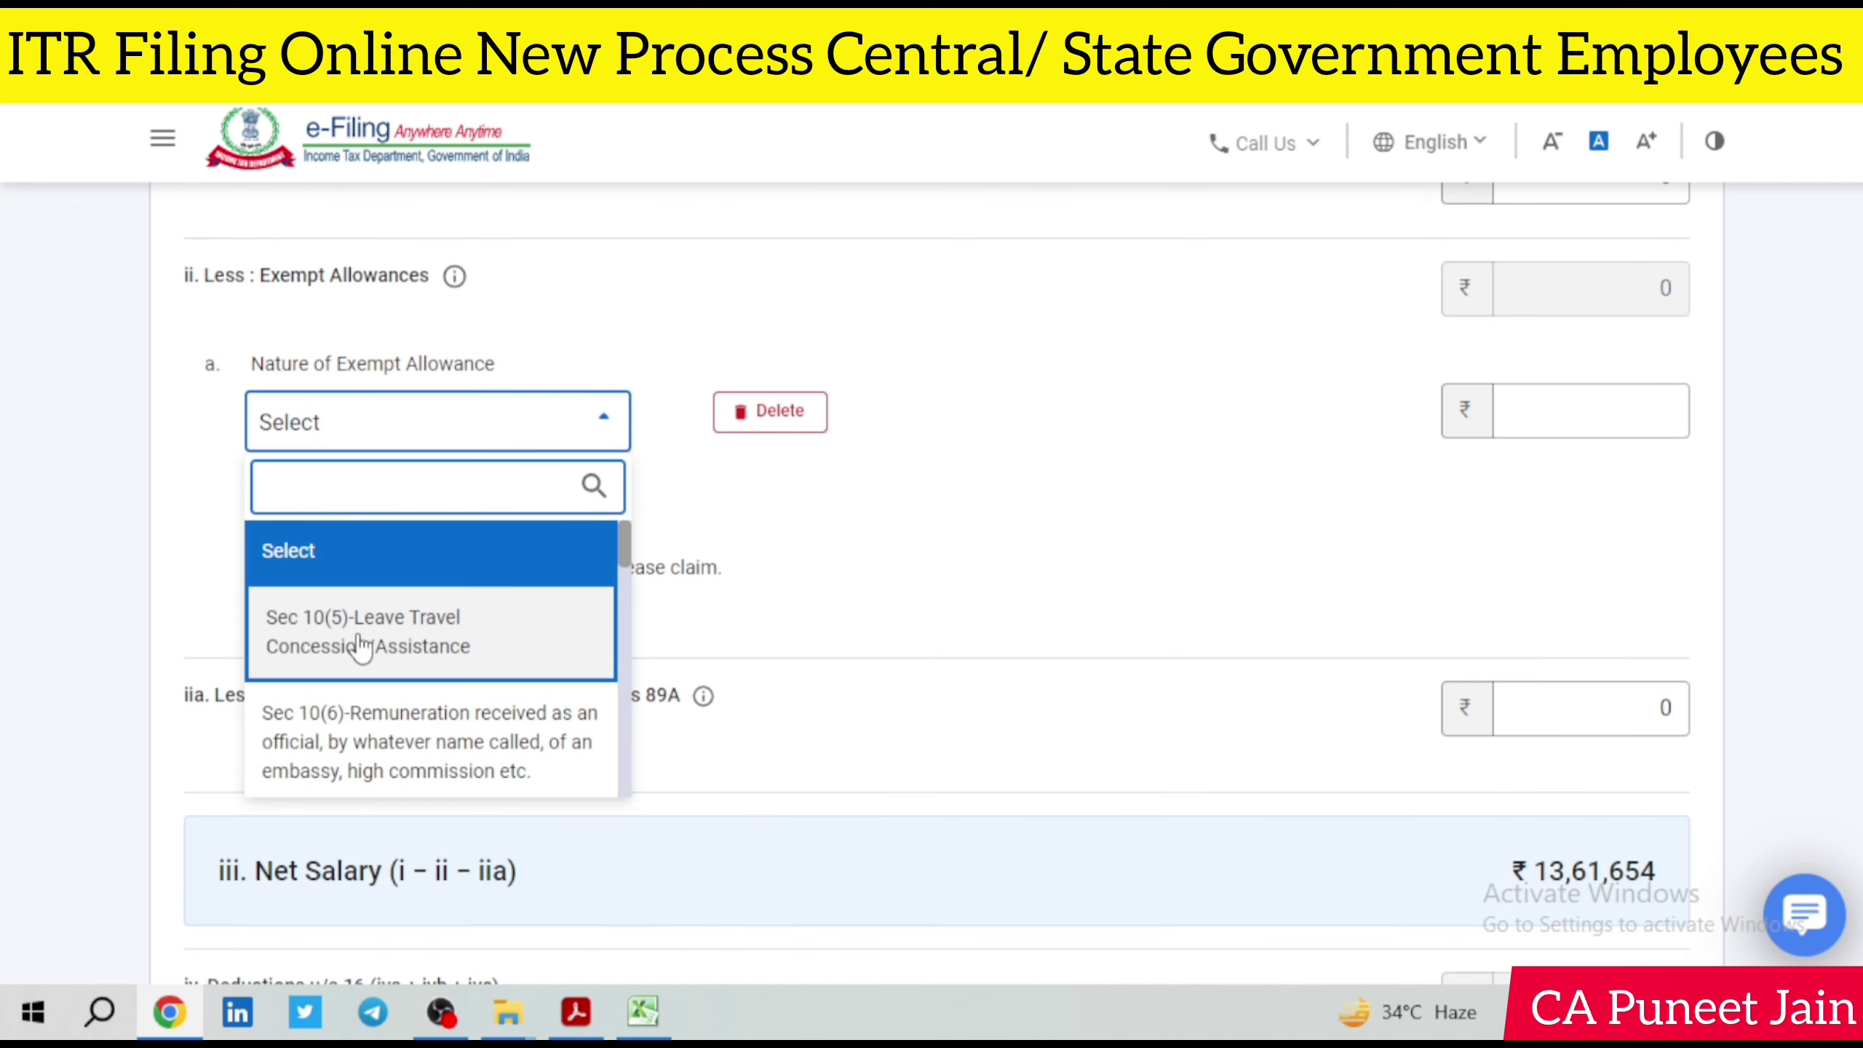
scroll(356, 661, "down", 2)
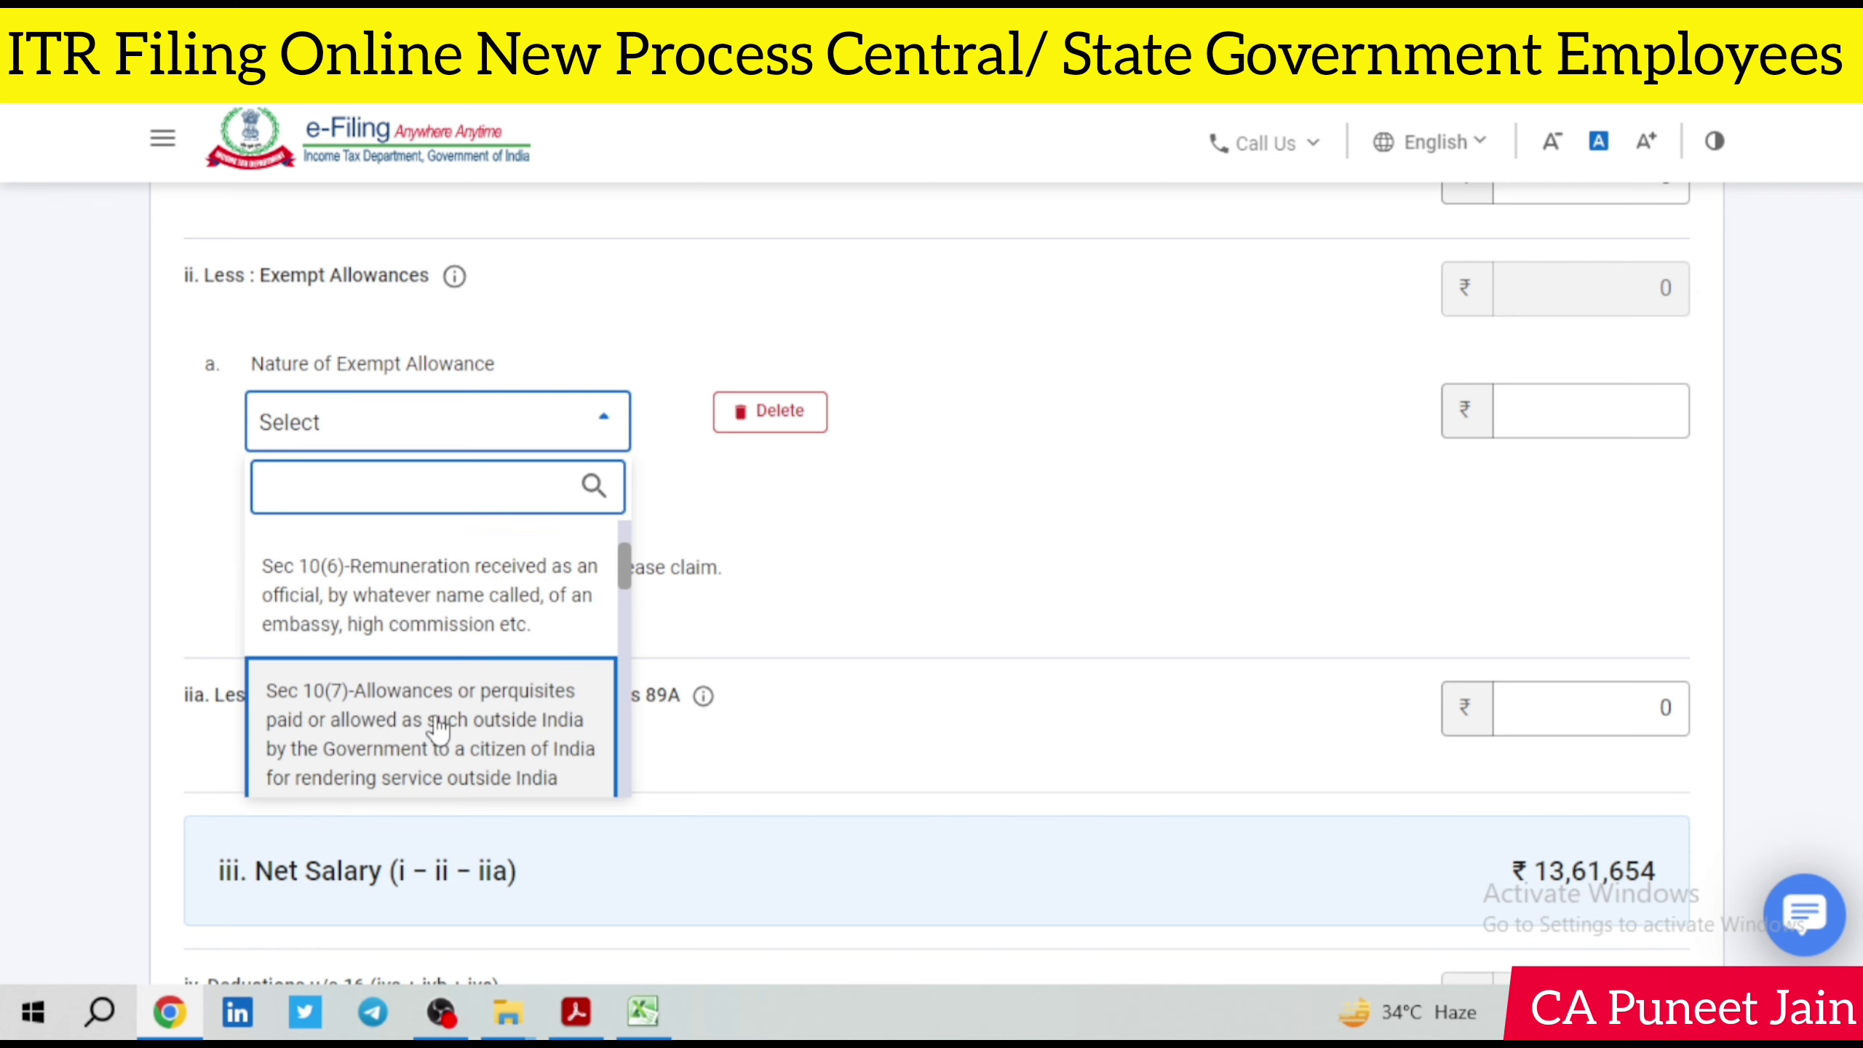
scroll(437, 728, "down", 1)
scroll(442, 729, "down", 2)
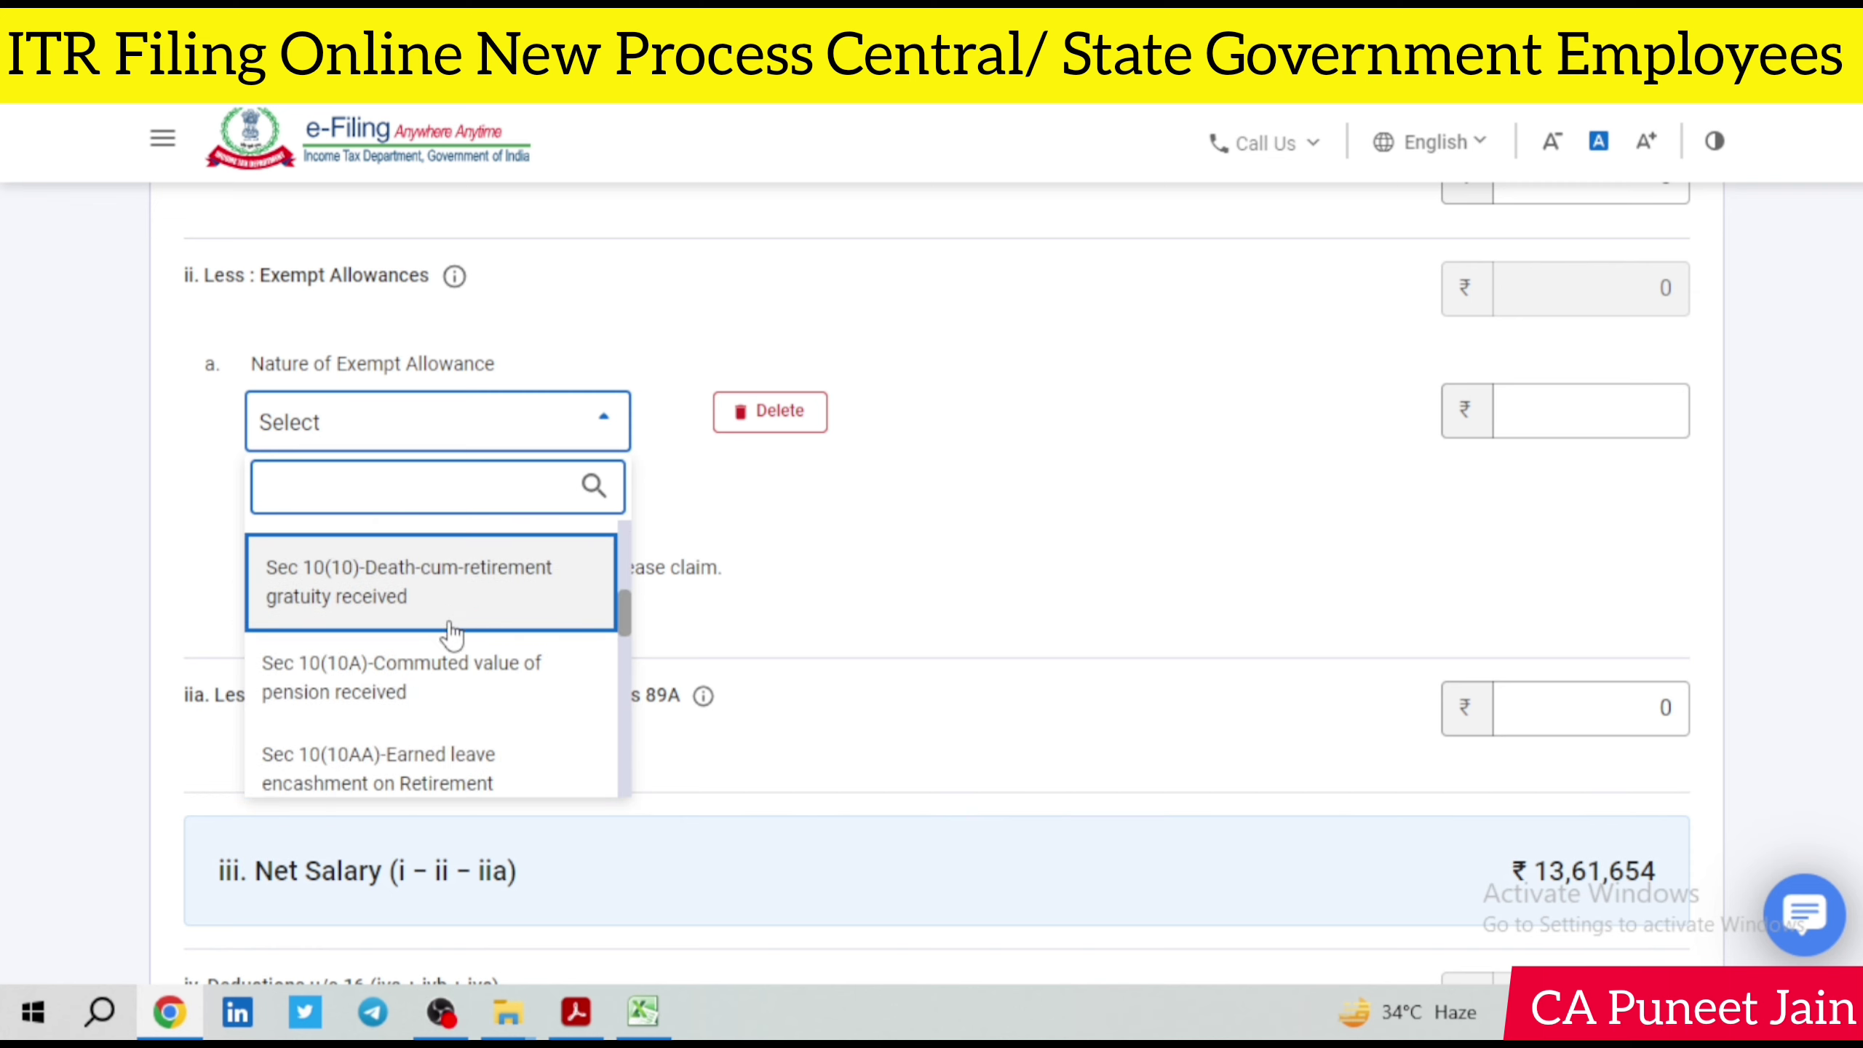
scroll(455, 668, "down", 2)
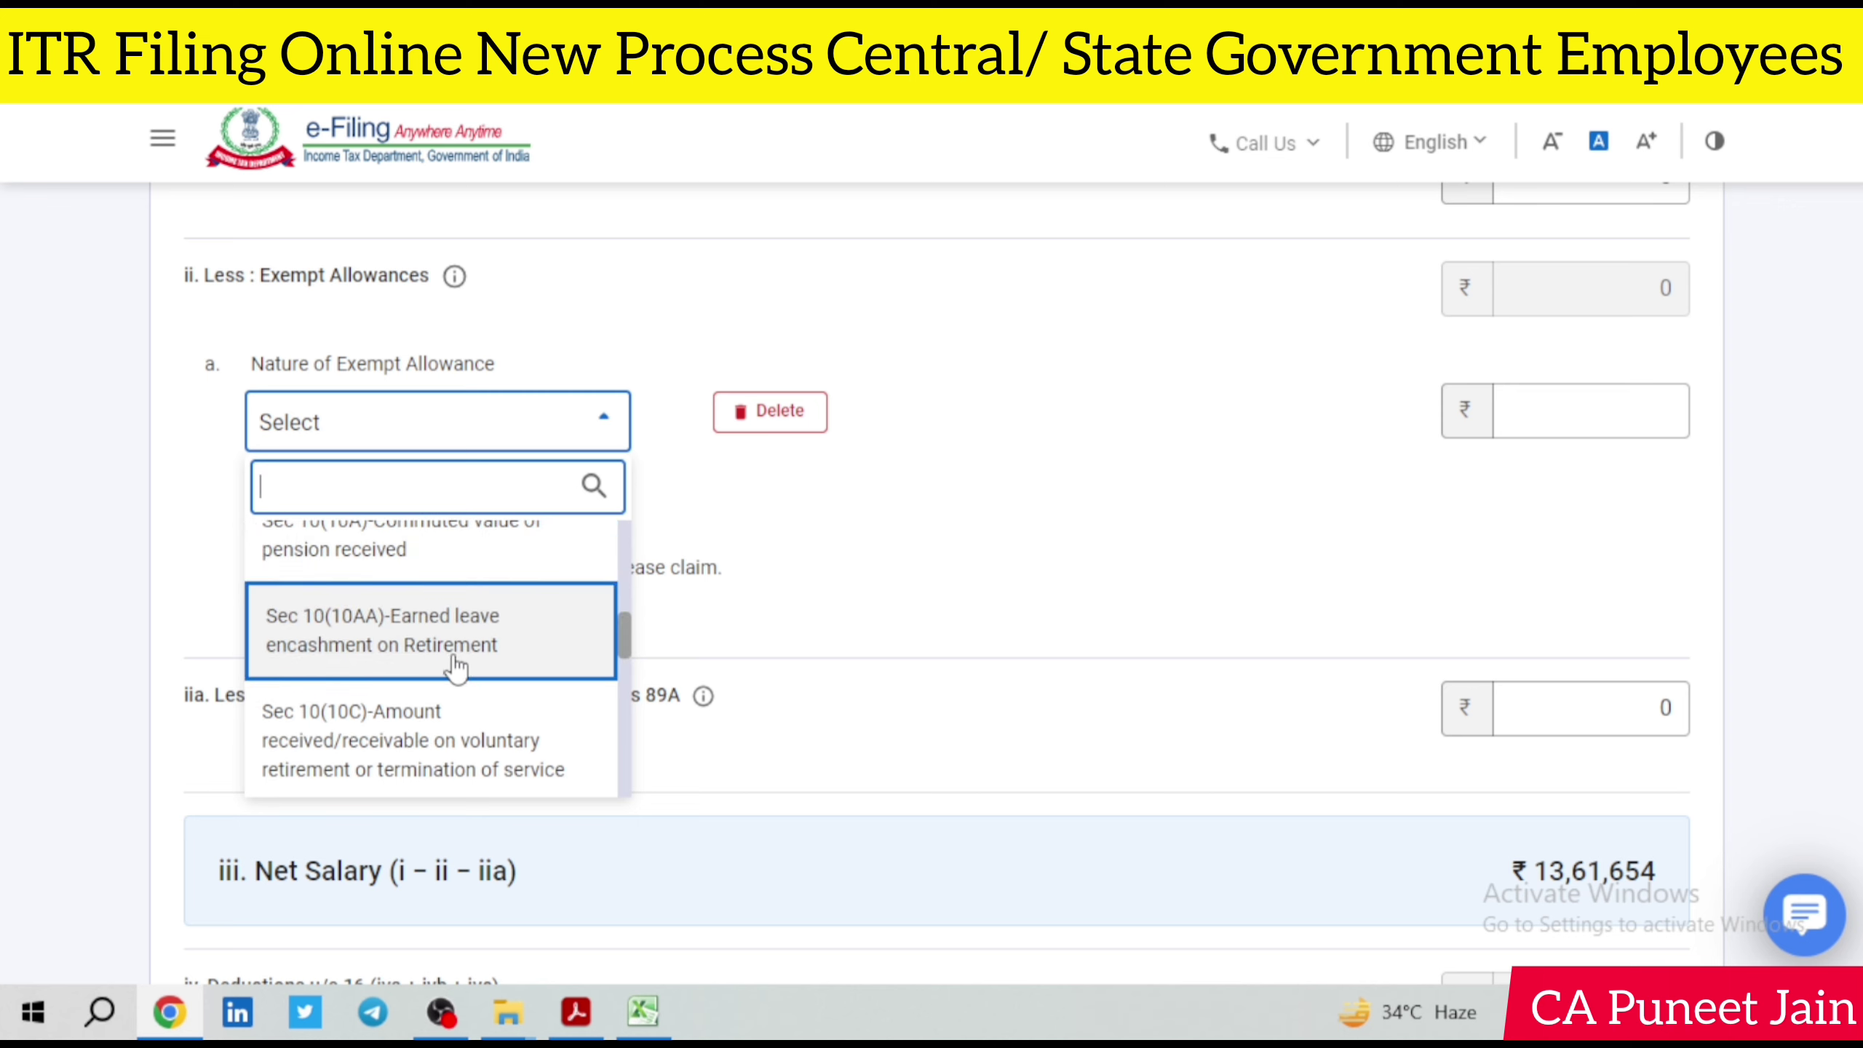
scroll(470, 668, "down", 2)
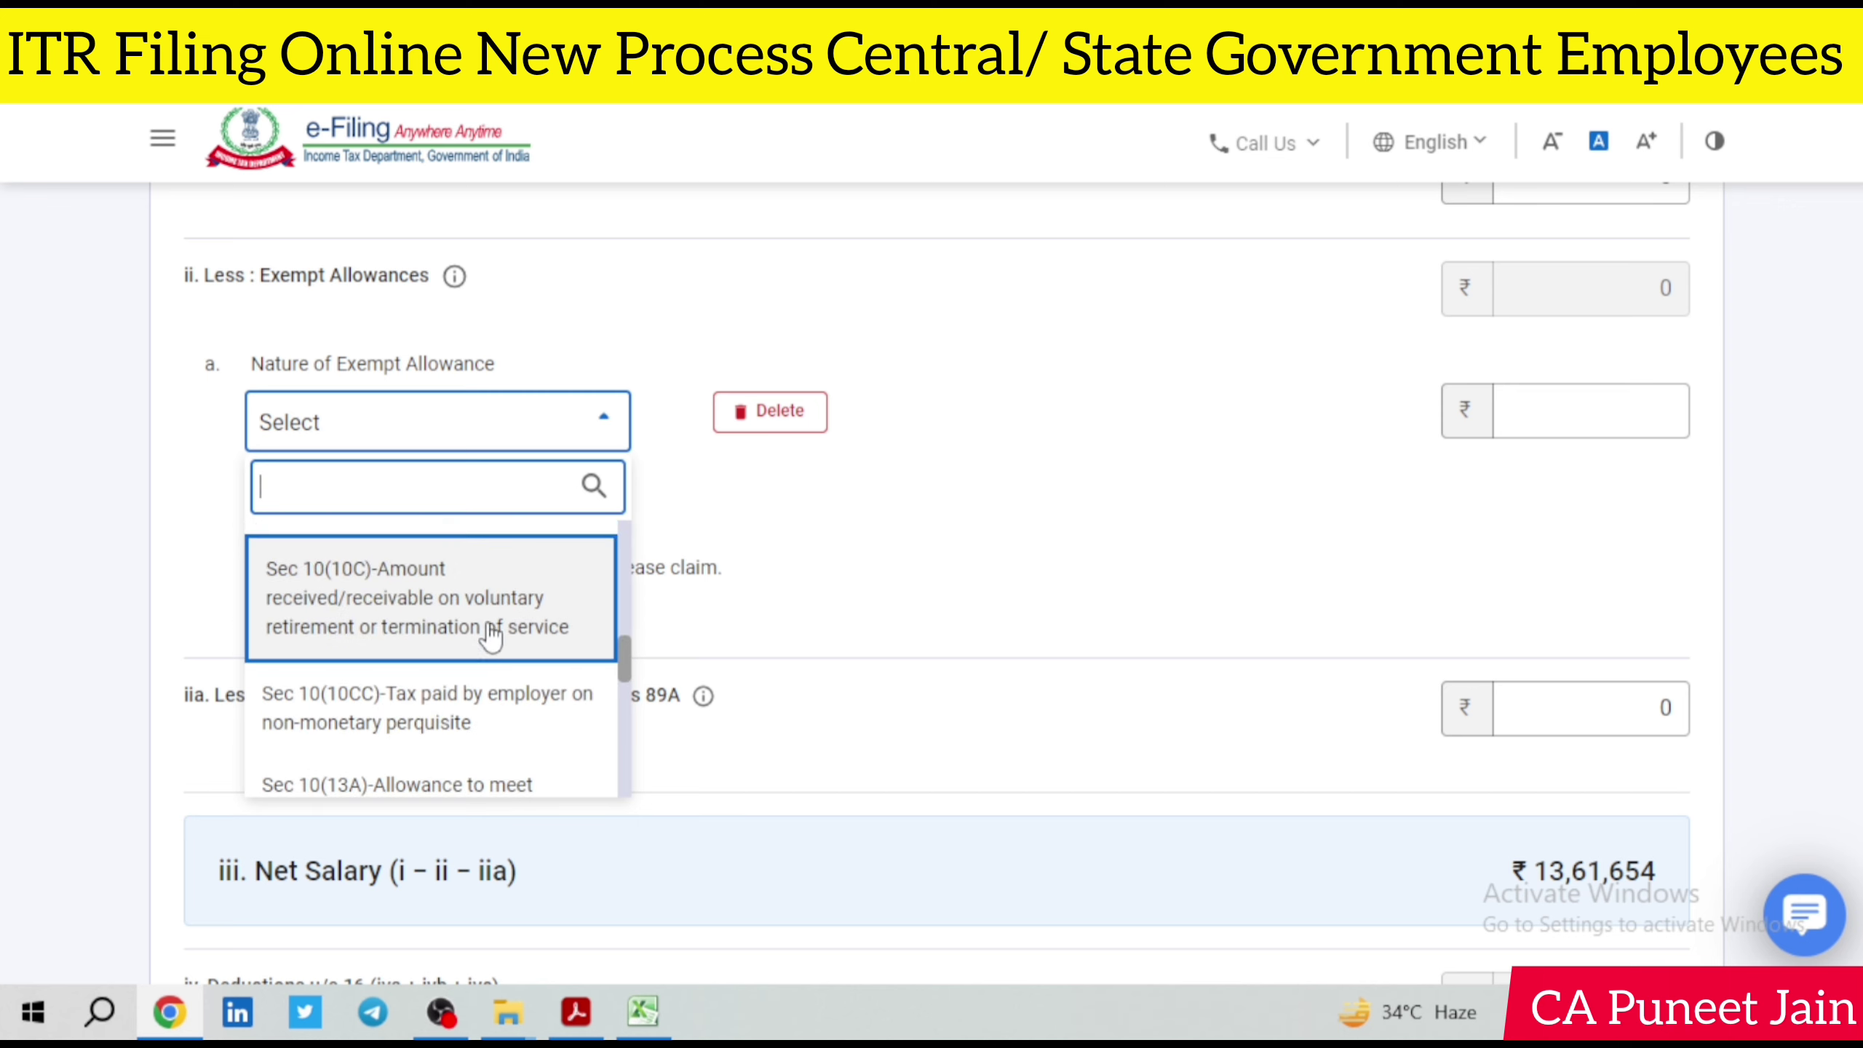
scroll(489, 635, "down", 2)
scroll(487, 634, "up", 1)
scroll(484, 638, "down", 5)
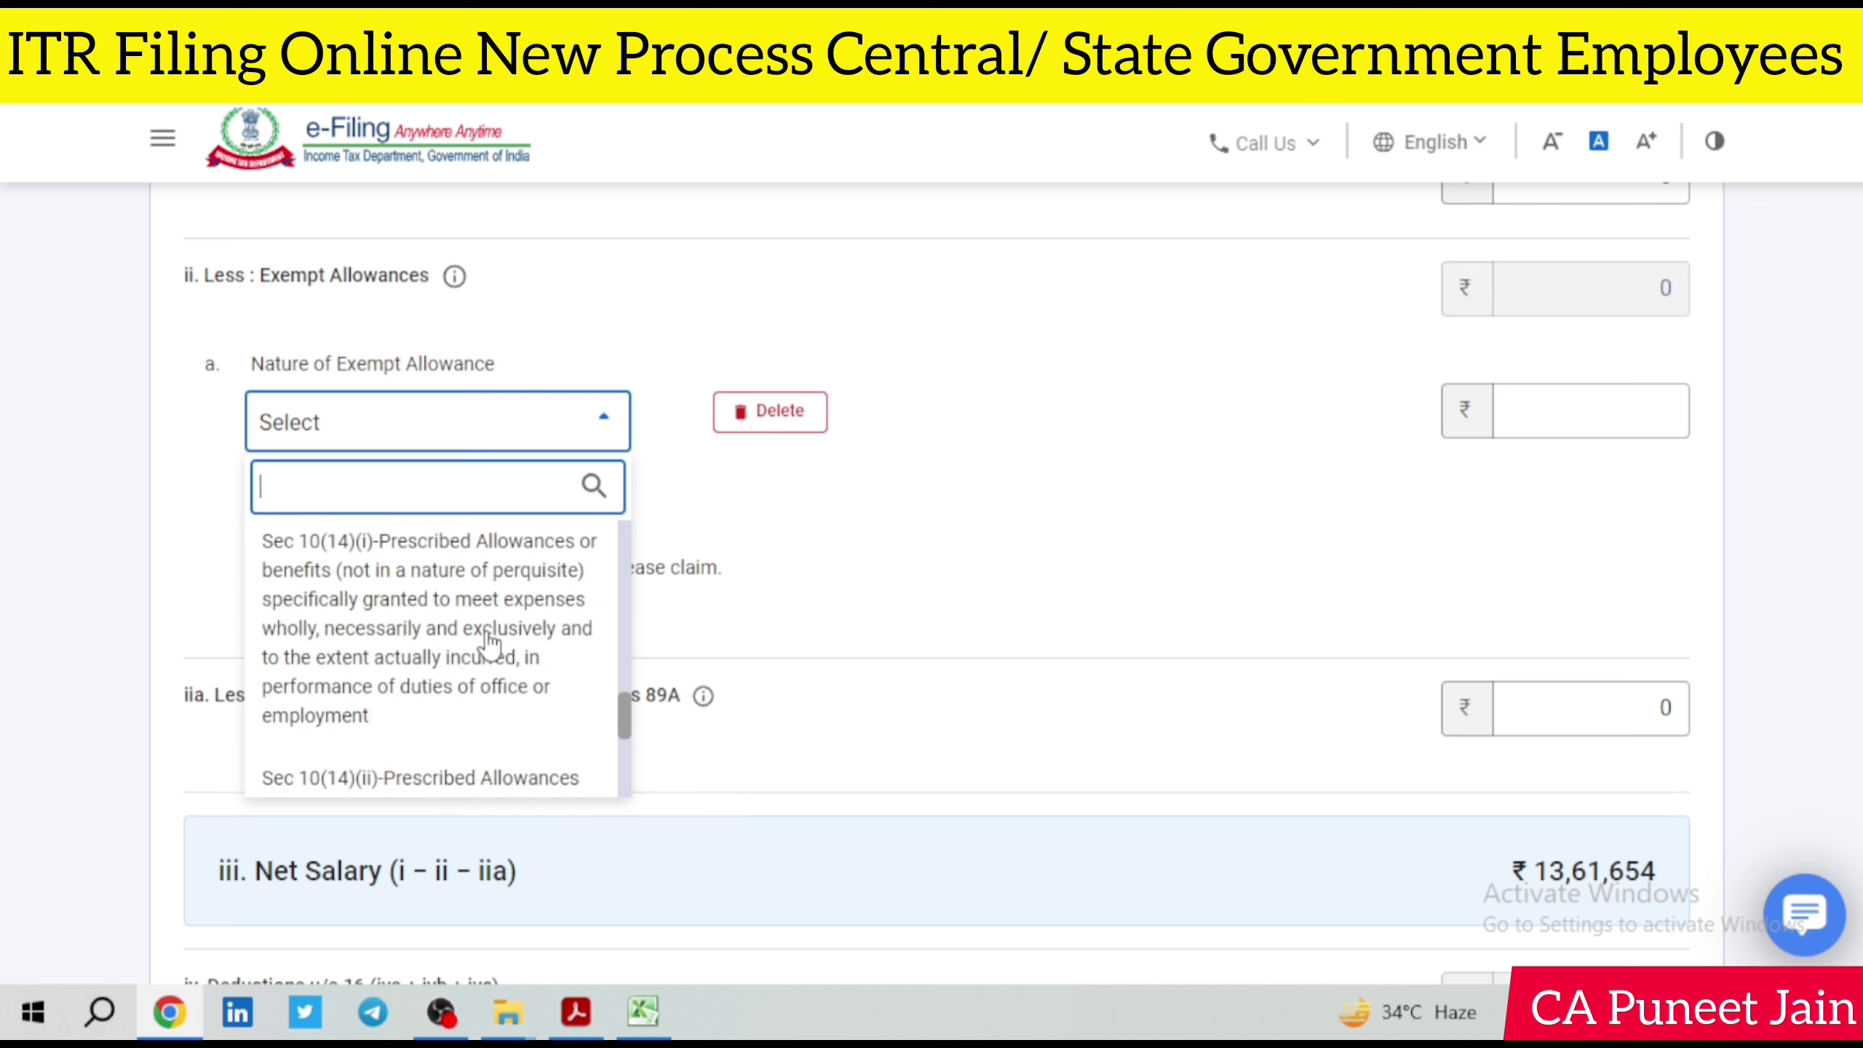
scroll(382, 638, "up", 1)
scroll(436, 652, "down", 1)
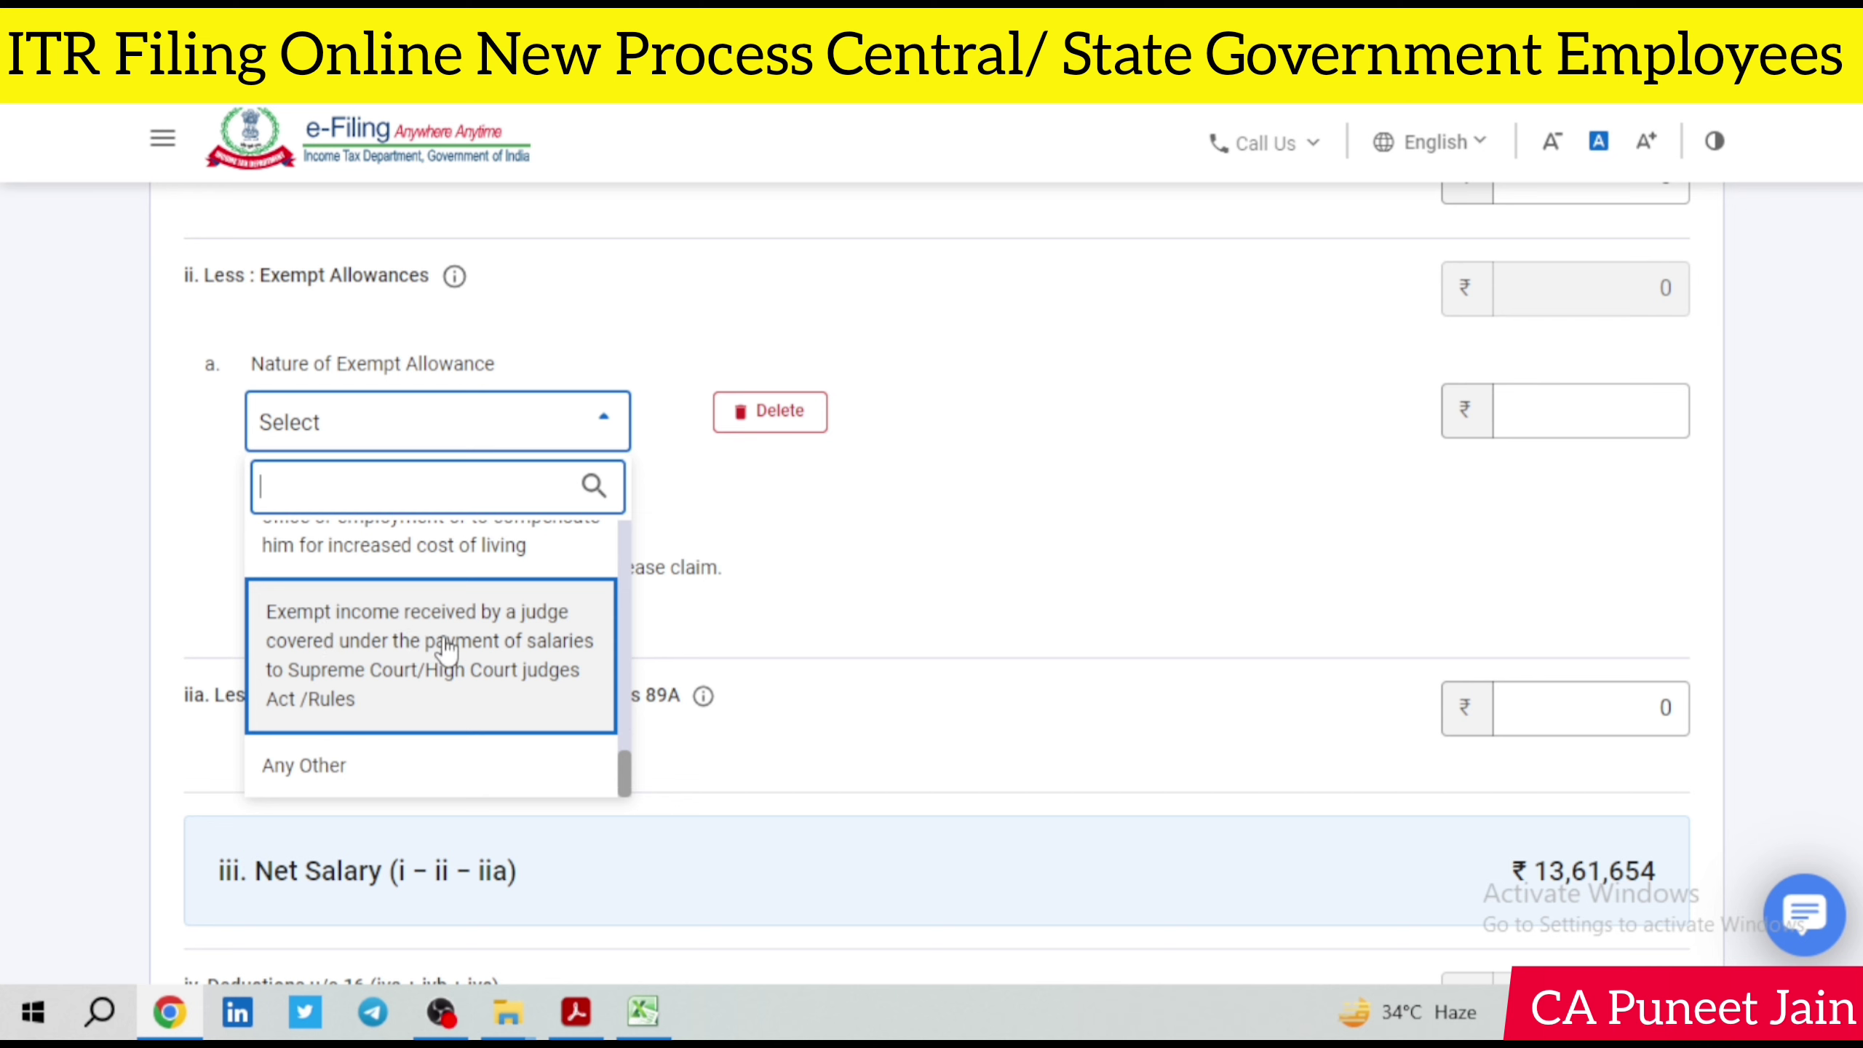
scroll(440, 661, "up", 1)
scroll(451, 690, "down", 1)
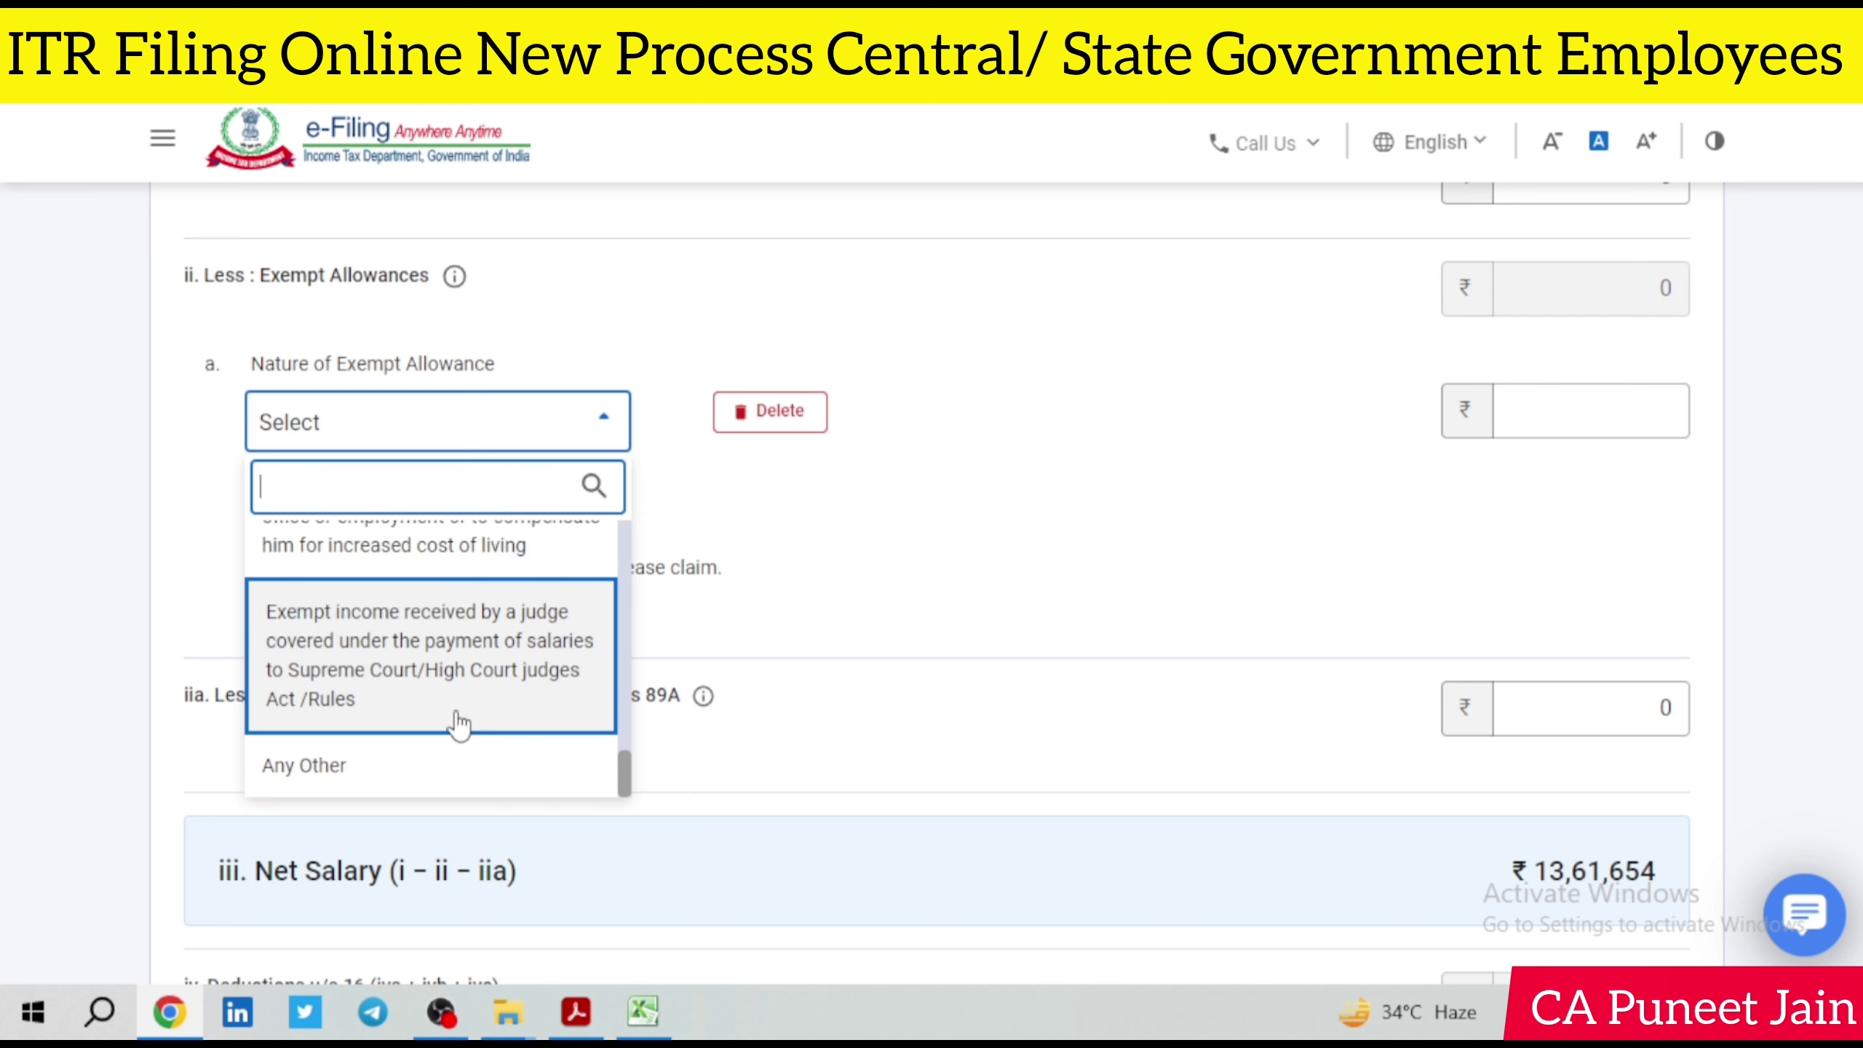
left_click(438, 763)
left_click(488, 580)
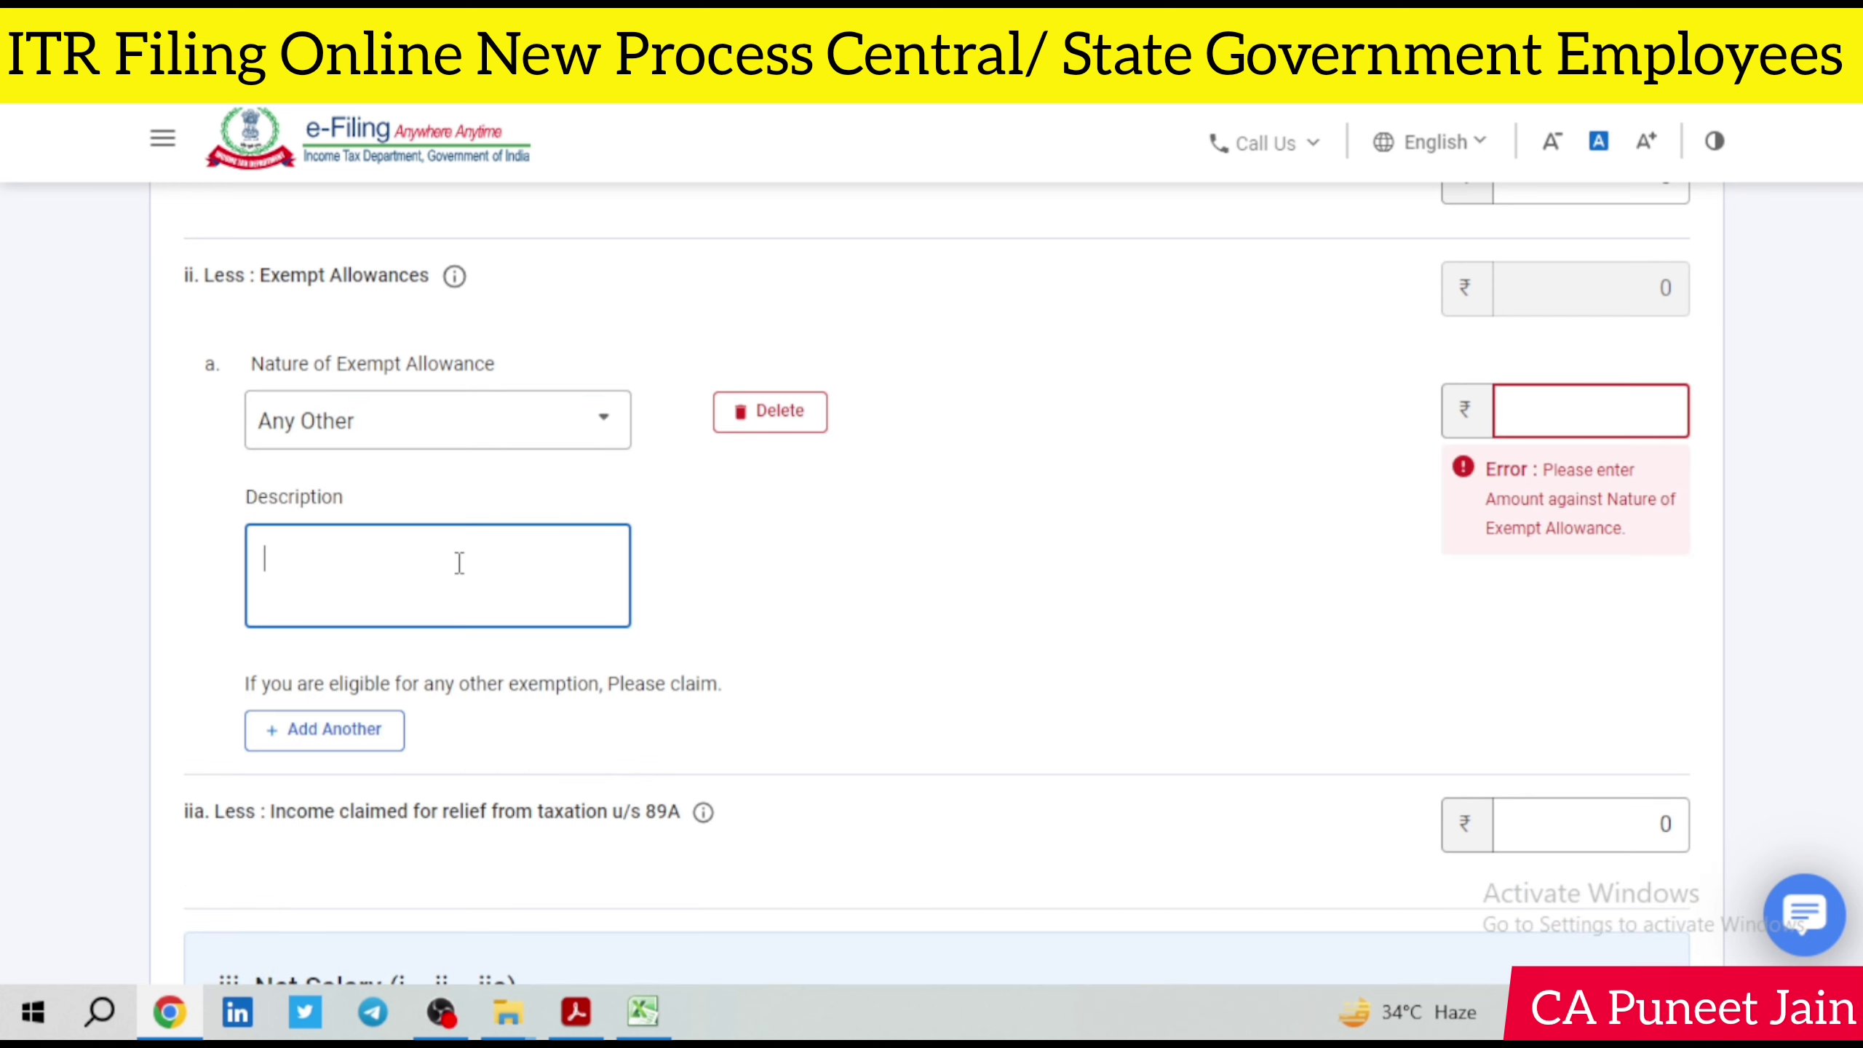
Step: Look through the nature of exempt allowance options for row a, from the section 10 allowances to Any Other
scroll(460, 563, "down", 2)
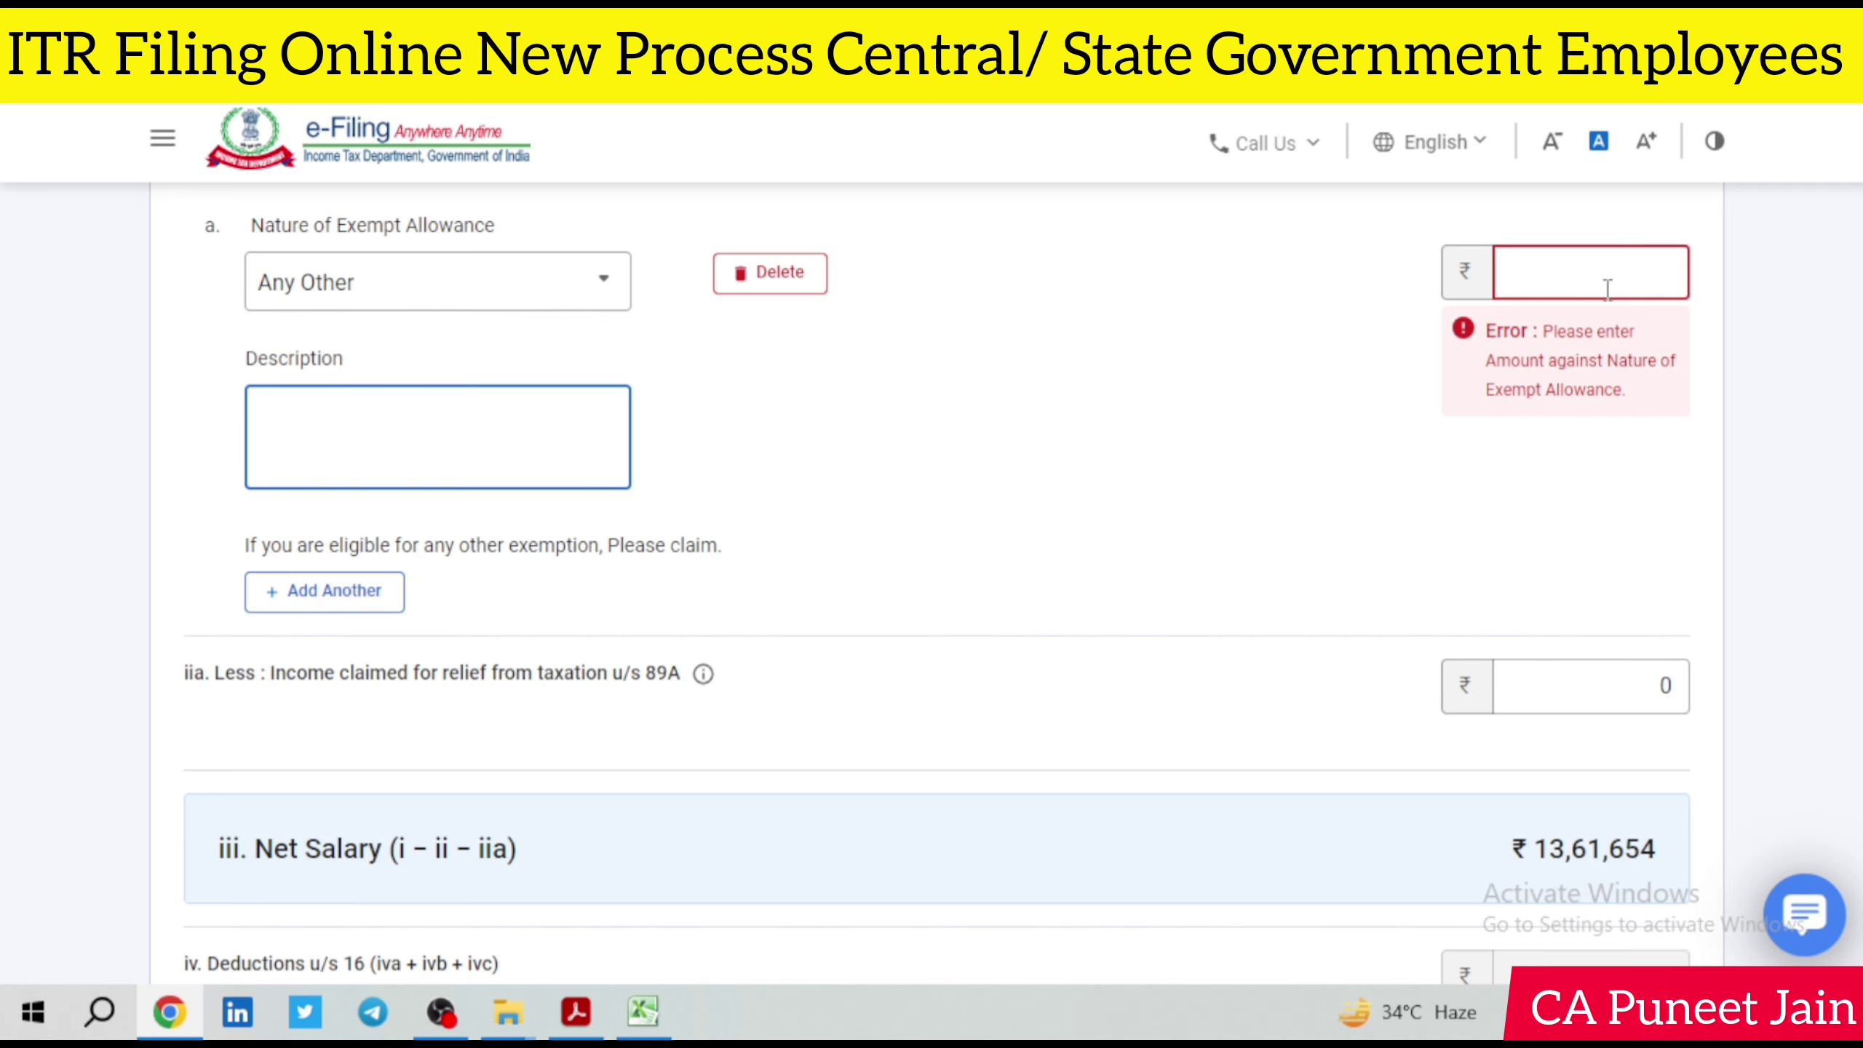
left_click(440, 293)
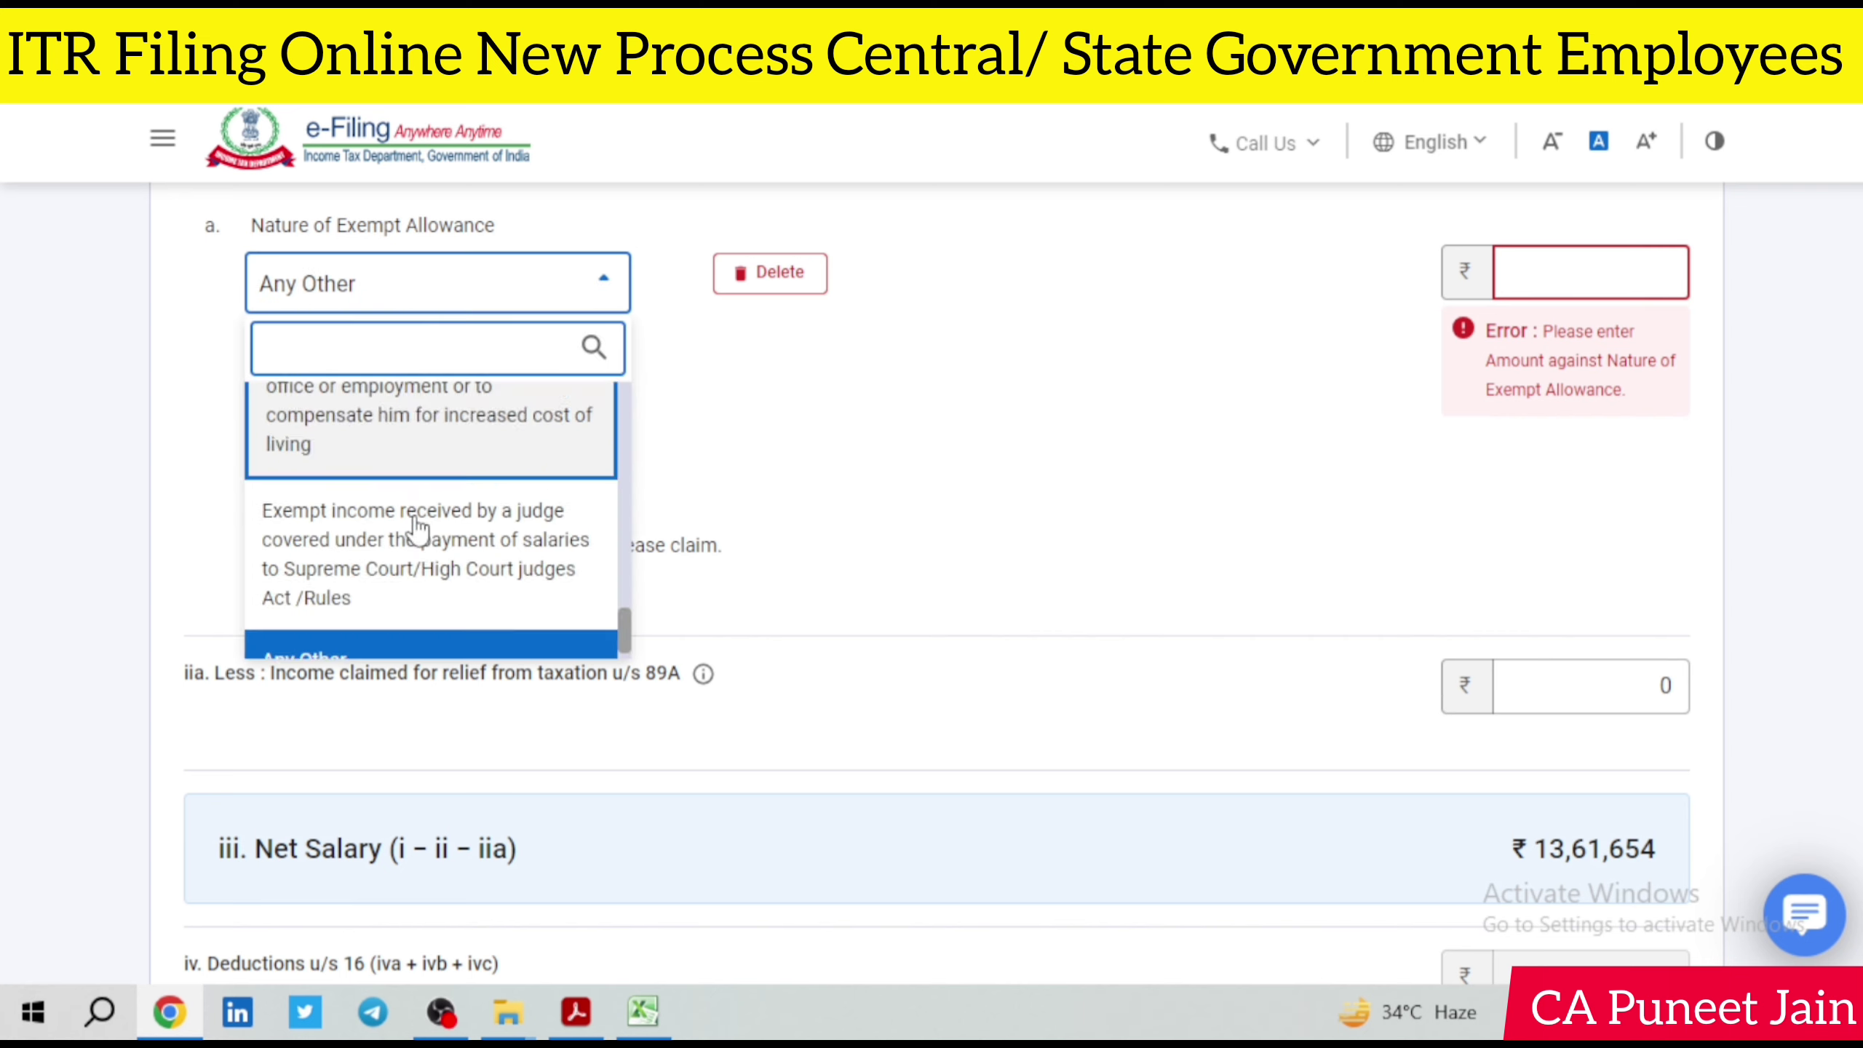
scroll(433, 517, "up", 5)
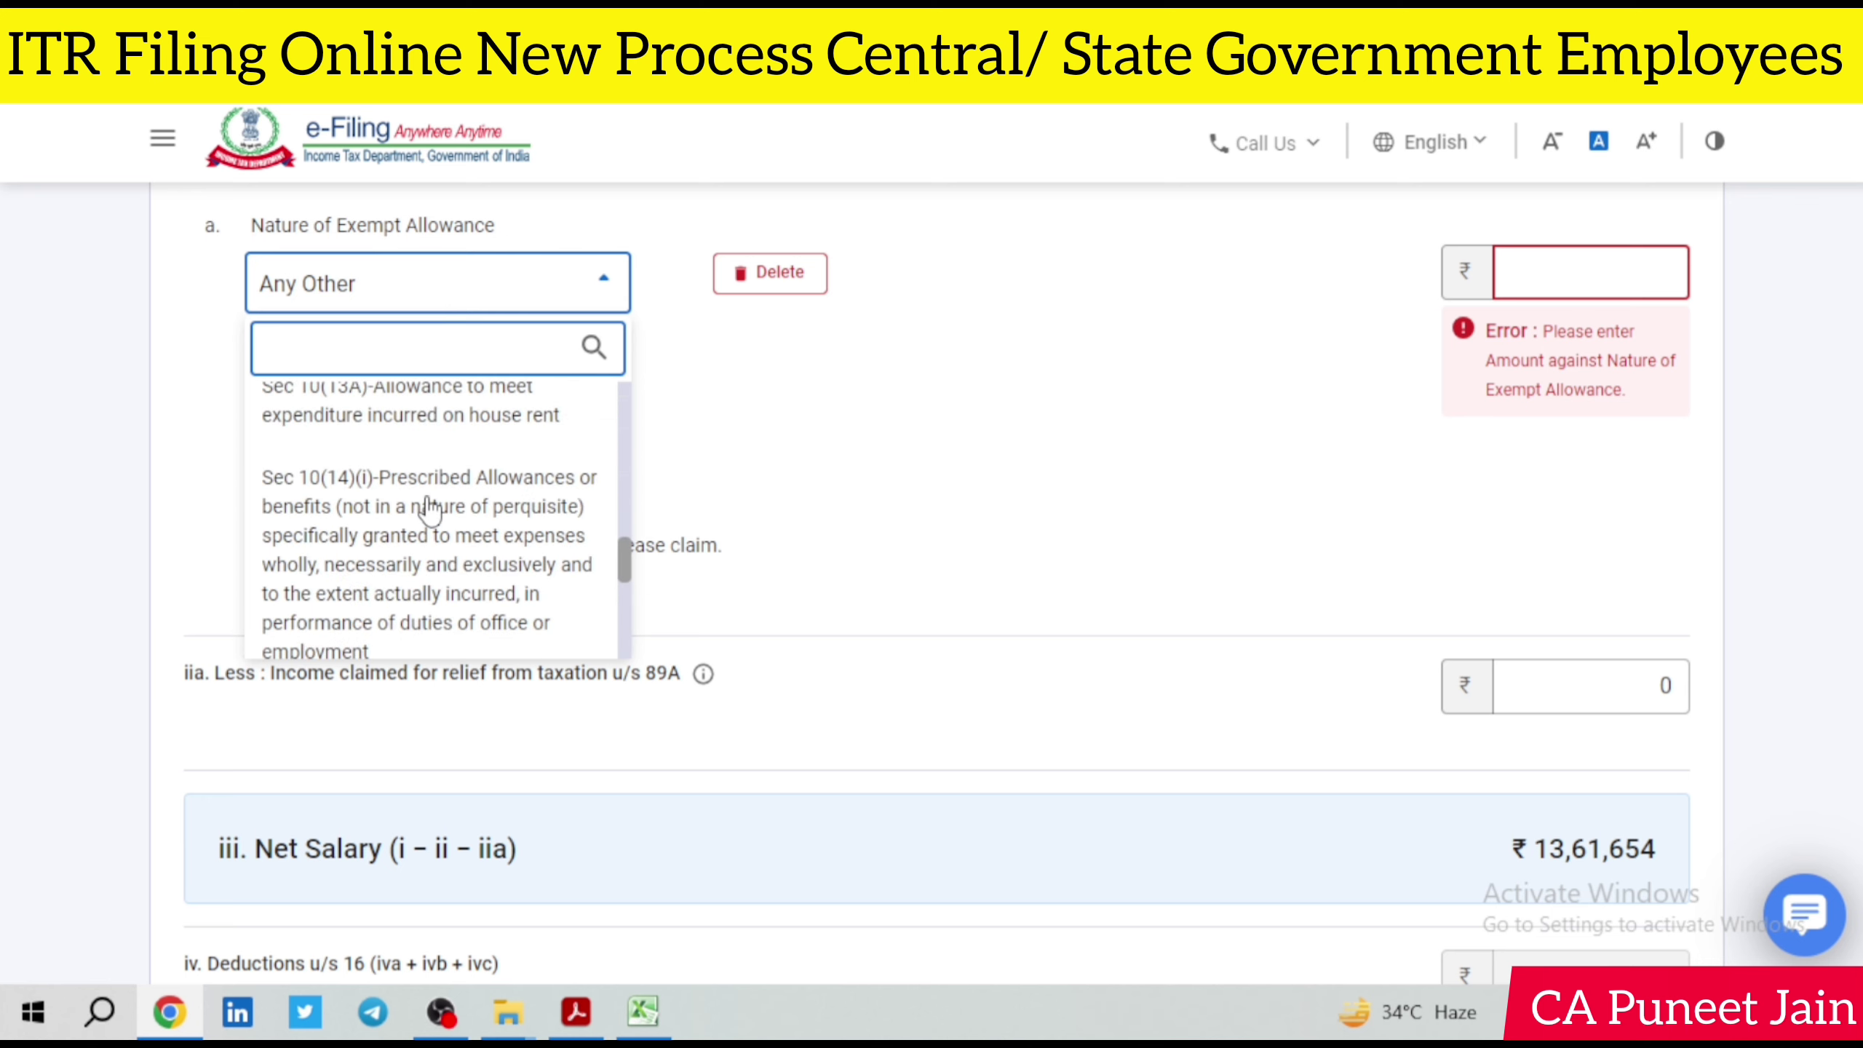
scroll(440, 518, "down", 2)
scroll(532, 575, "up", 4)
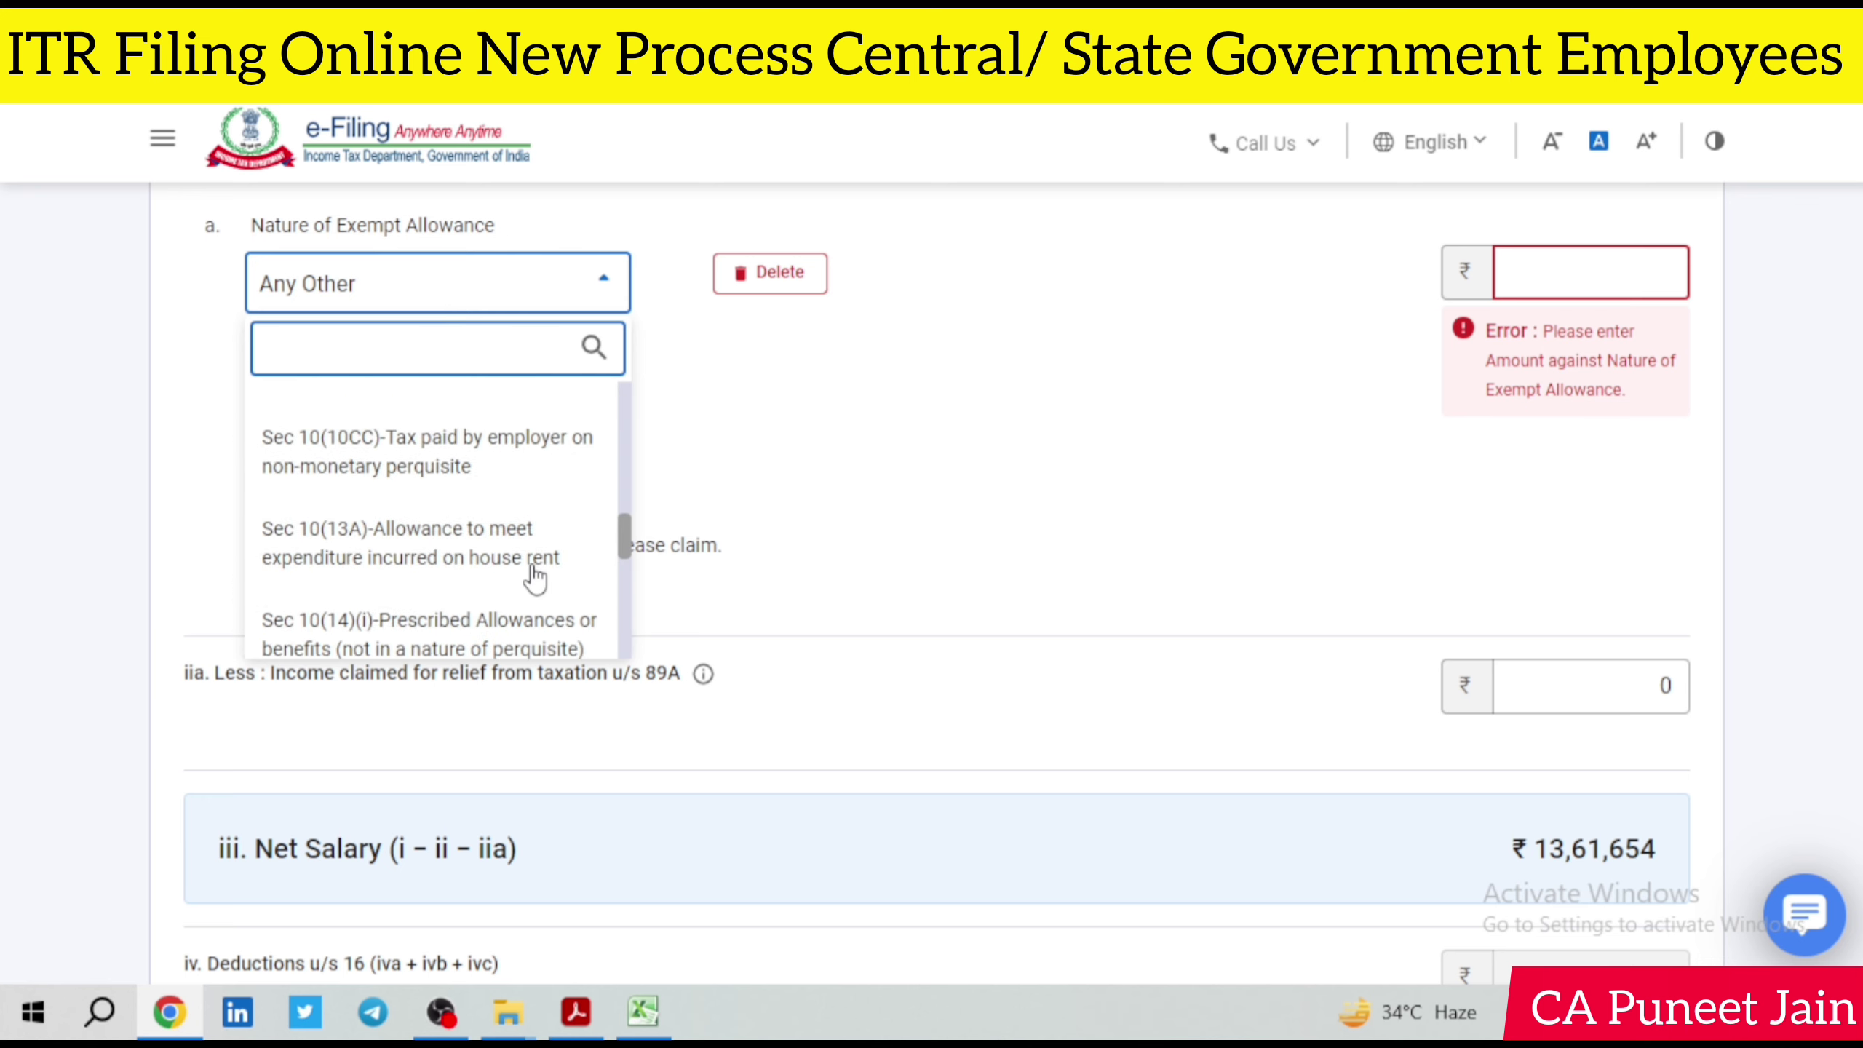
scroll(532, 576, "up", 4)
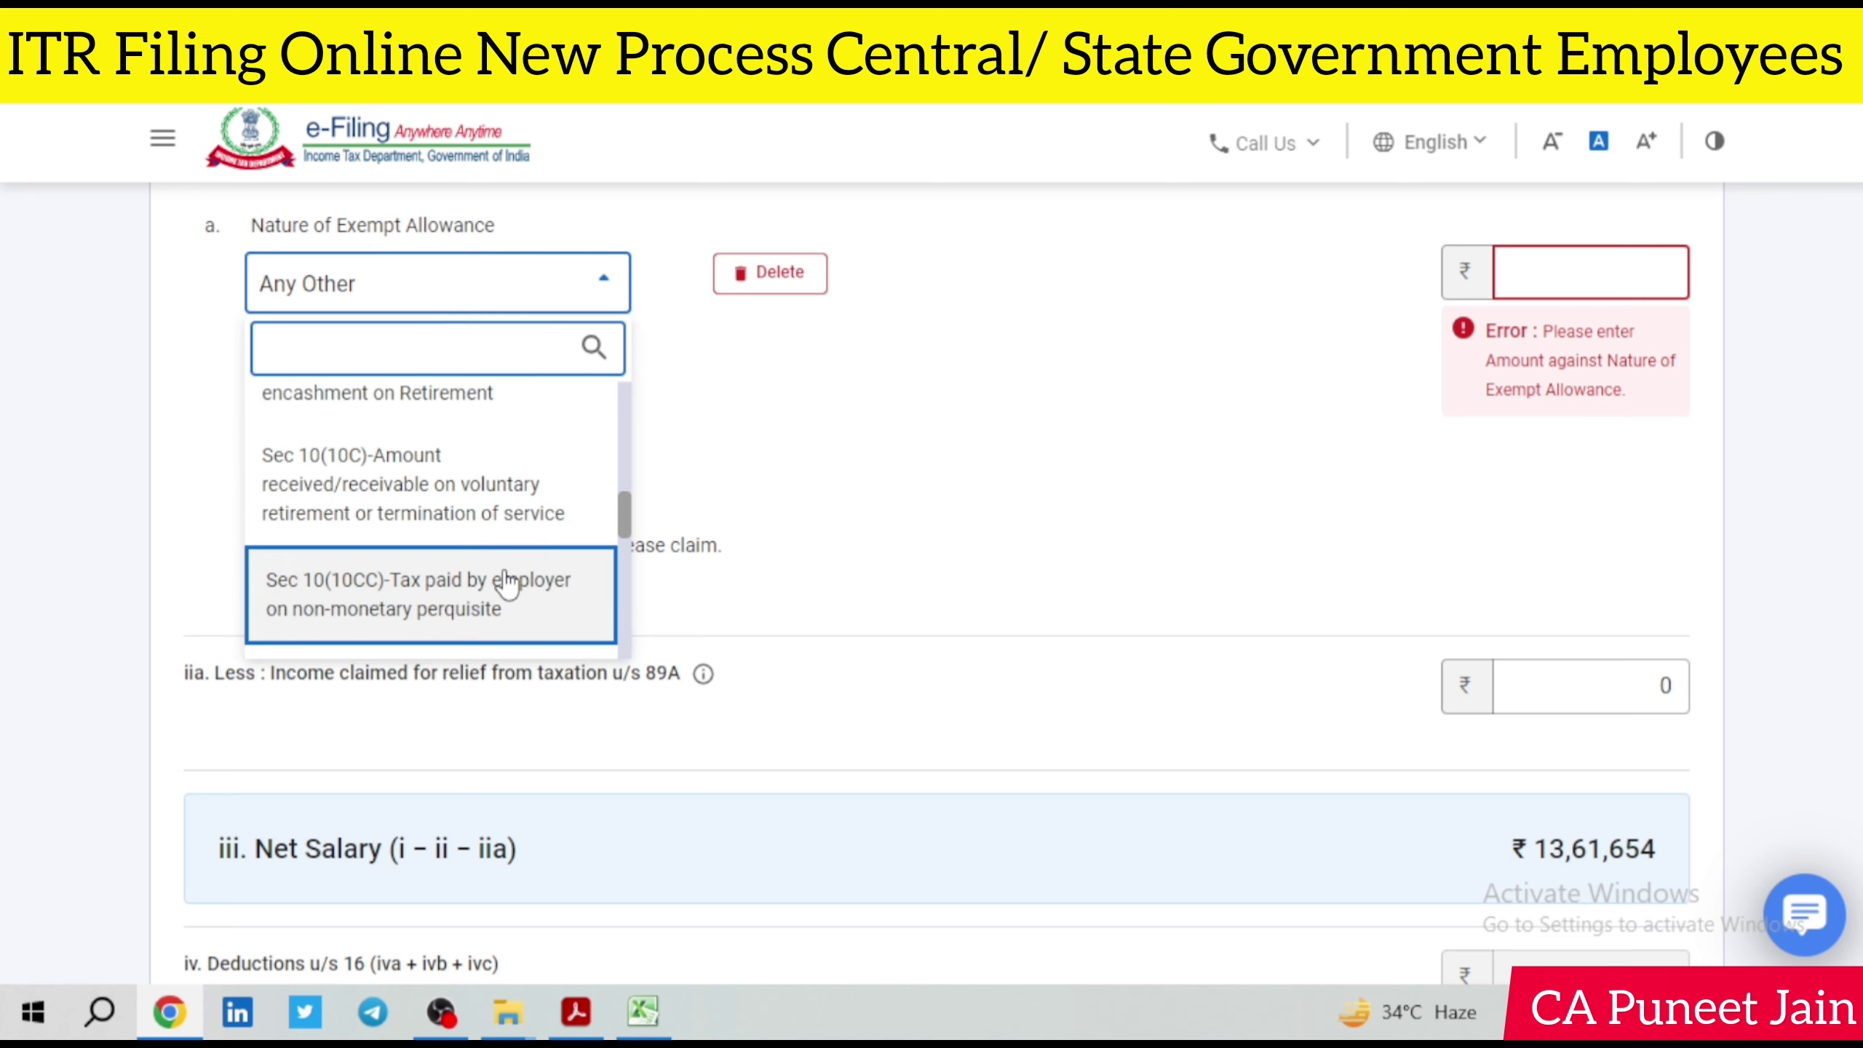
scroll(470, 469, "up", 2)
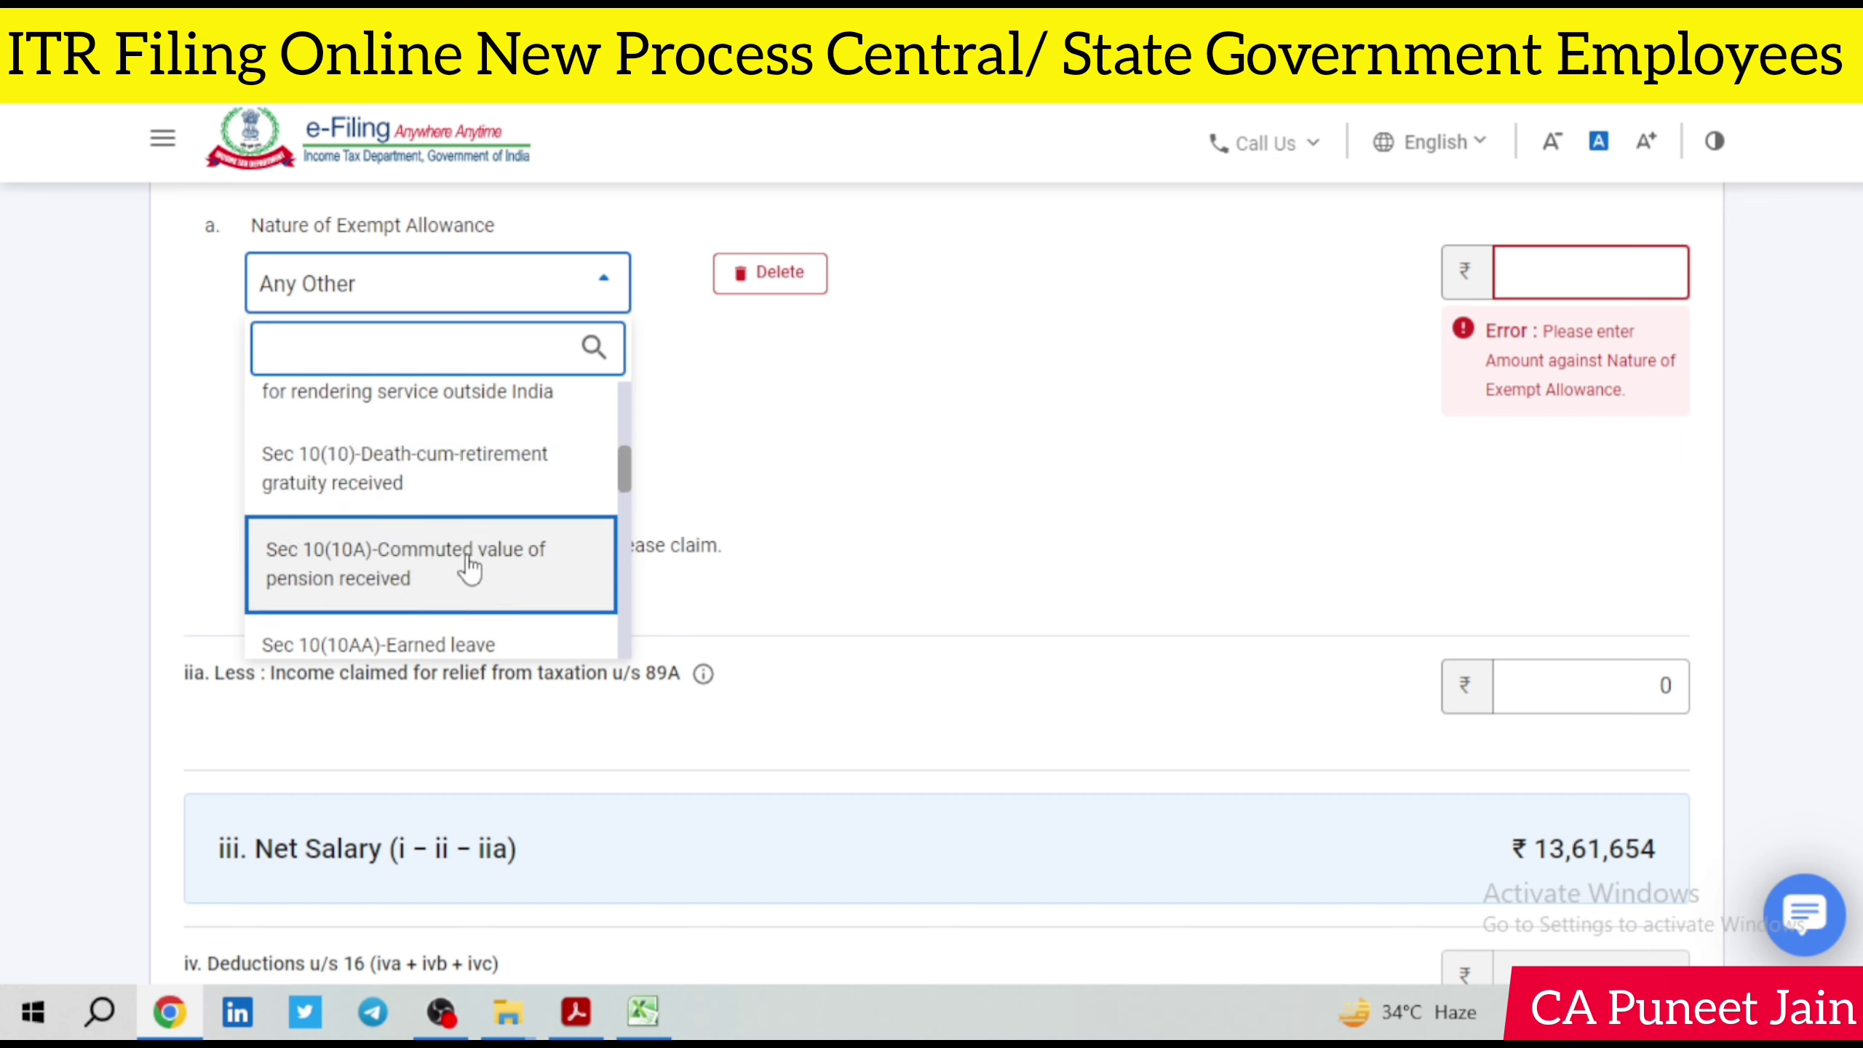
scroll(502, 540, "up", 3)
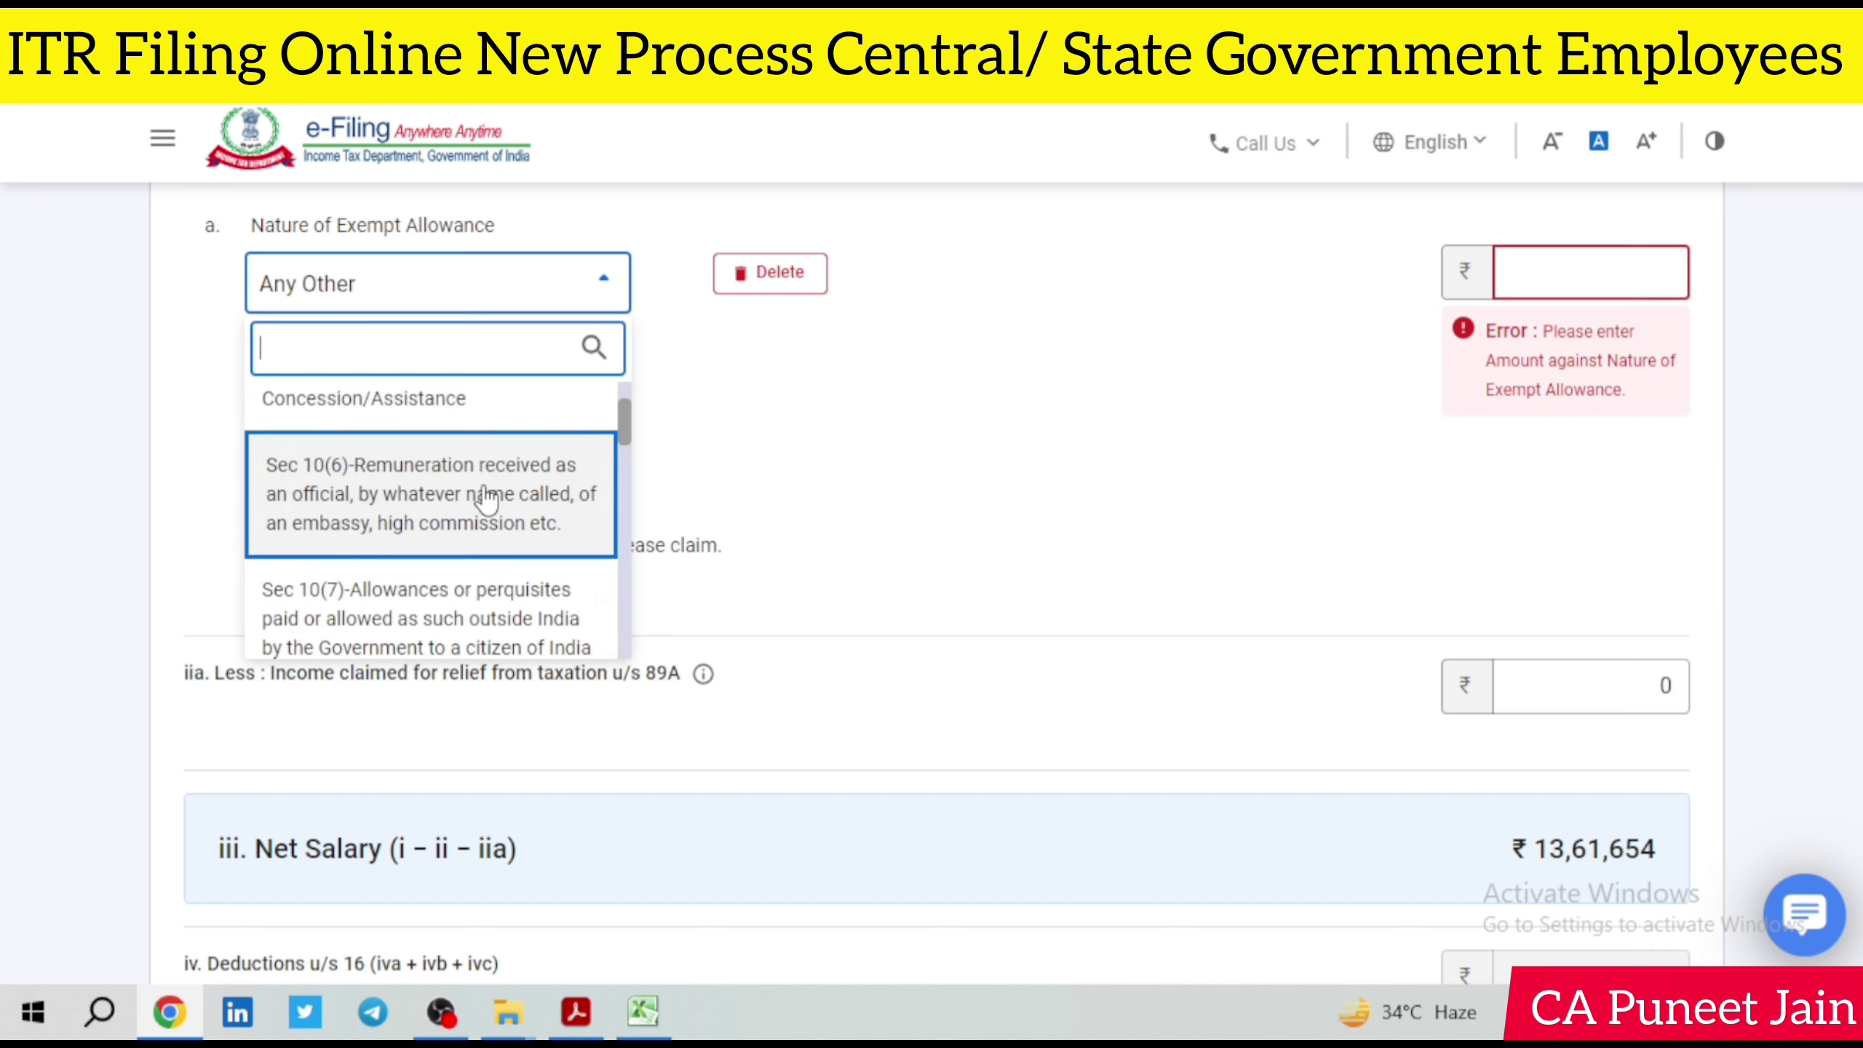
scroll(488, 502, "up", 3)
scroll(499, 507, "down", 3)
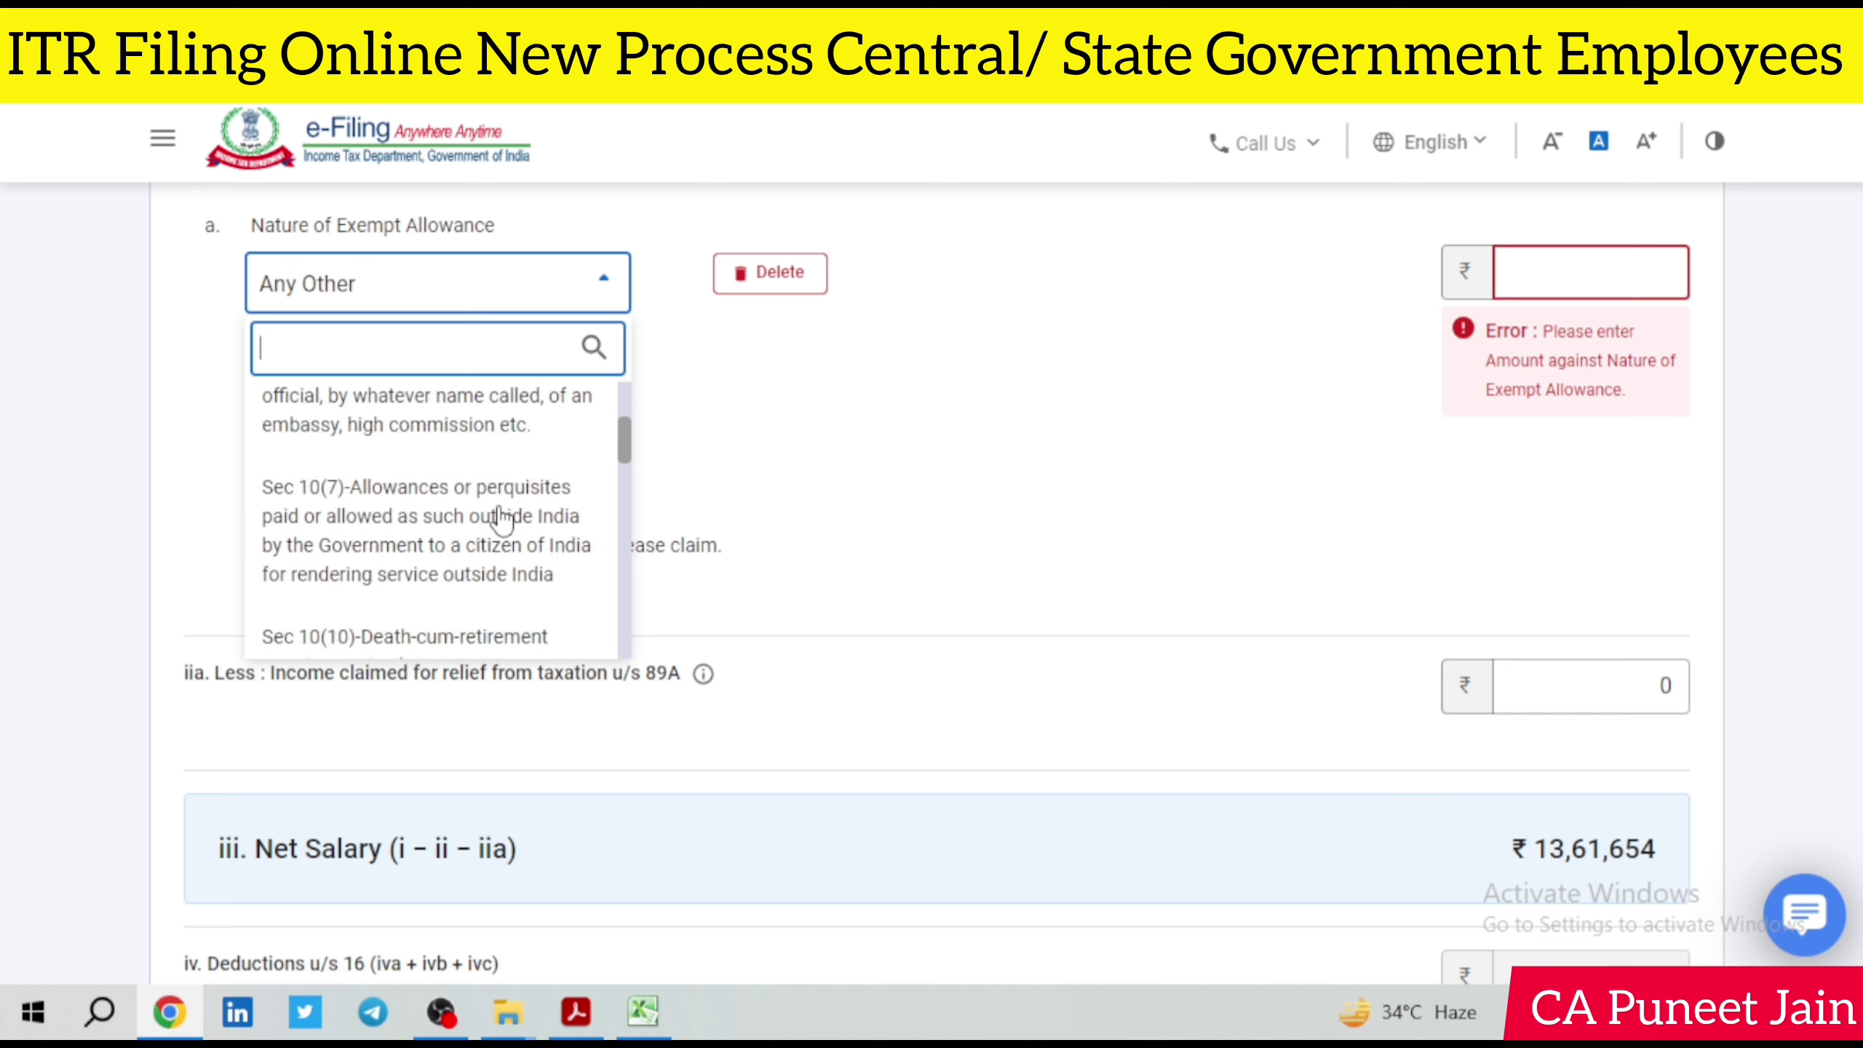
scroll(502, 517, "down", 5)
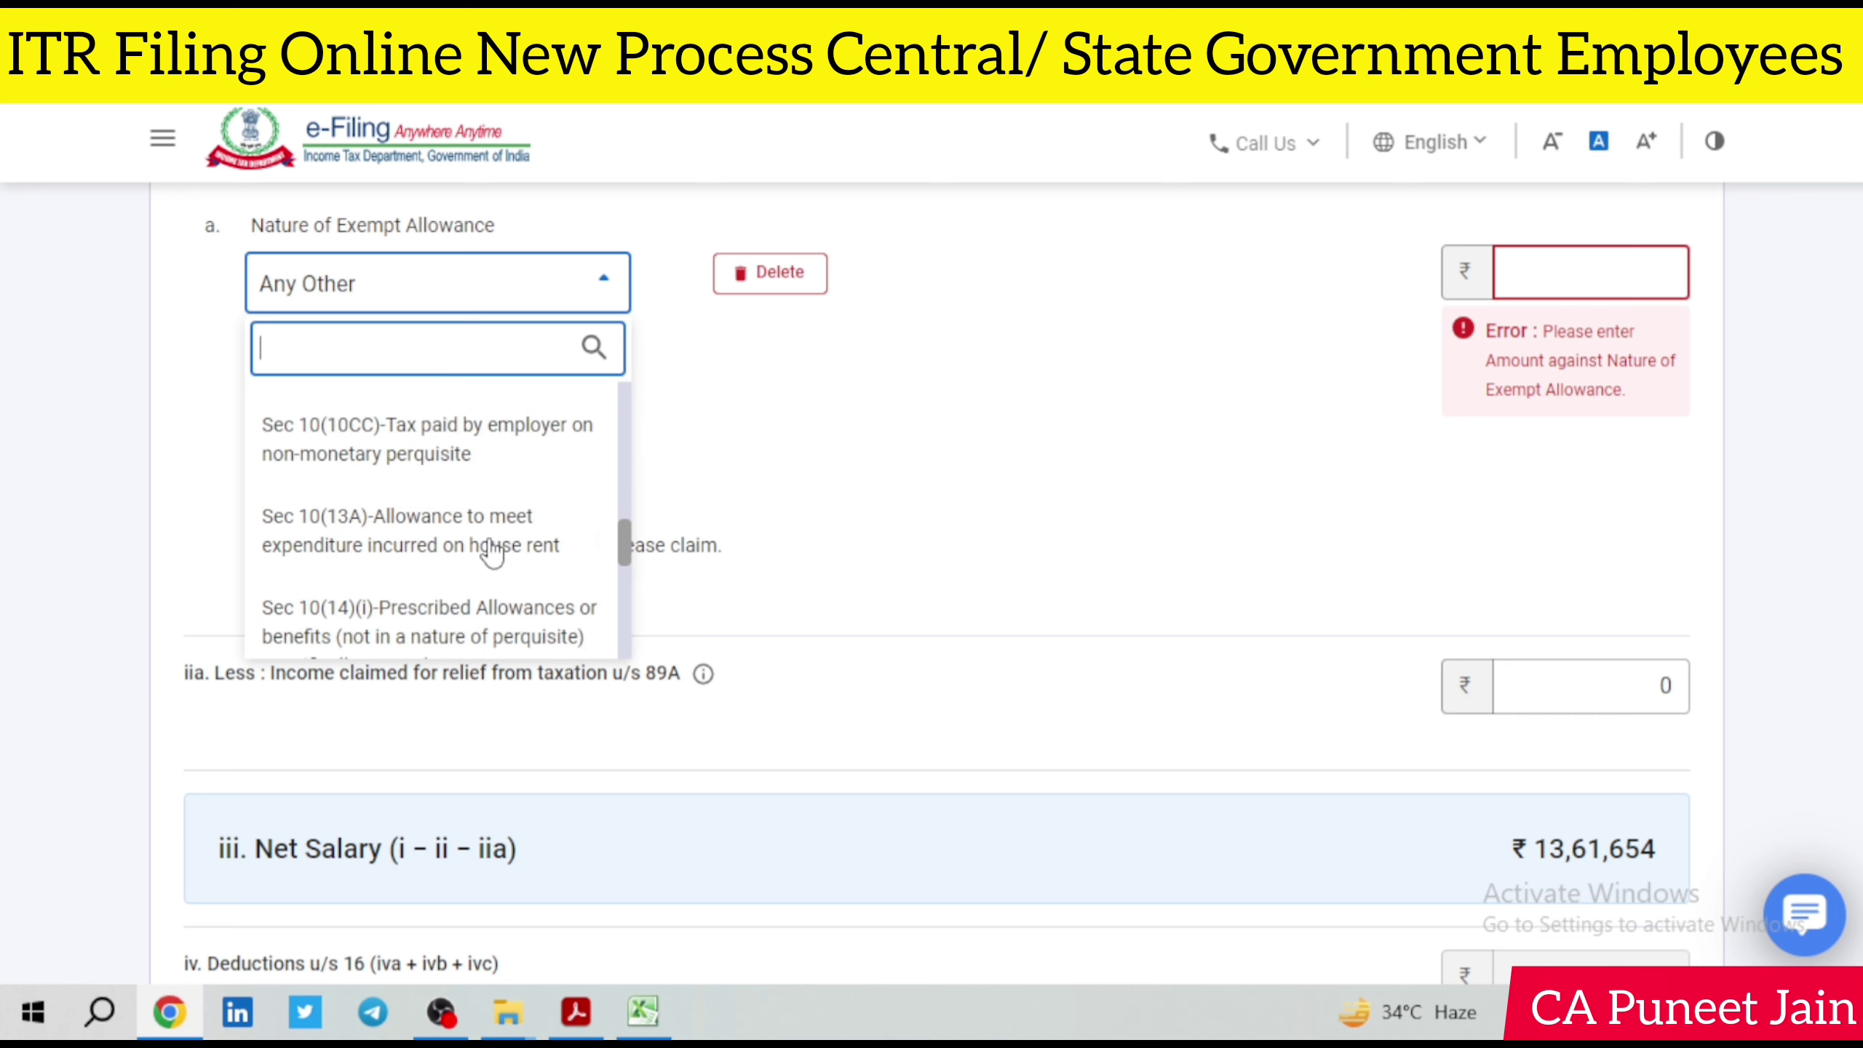
scroll(493, 554, "down", 2)
left_click(867, 506)
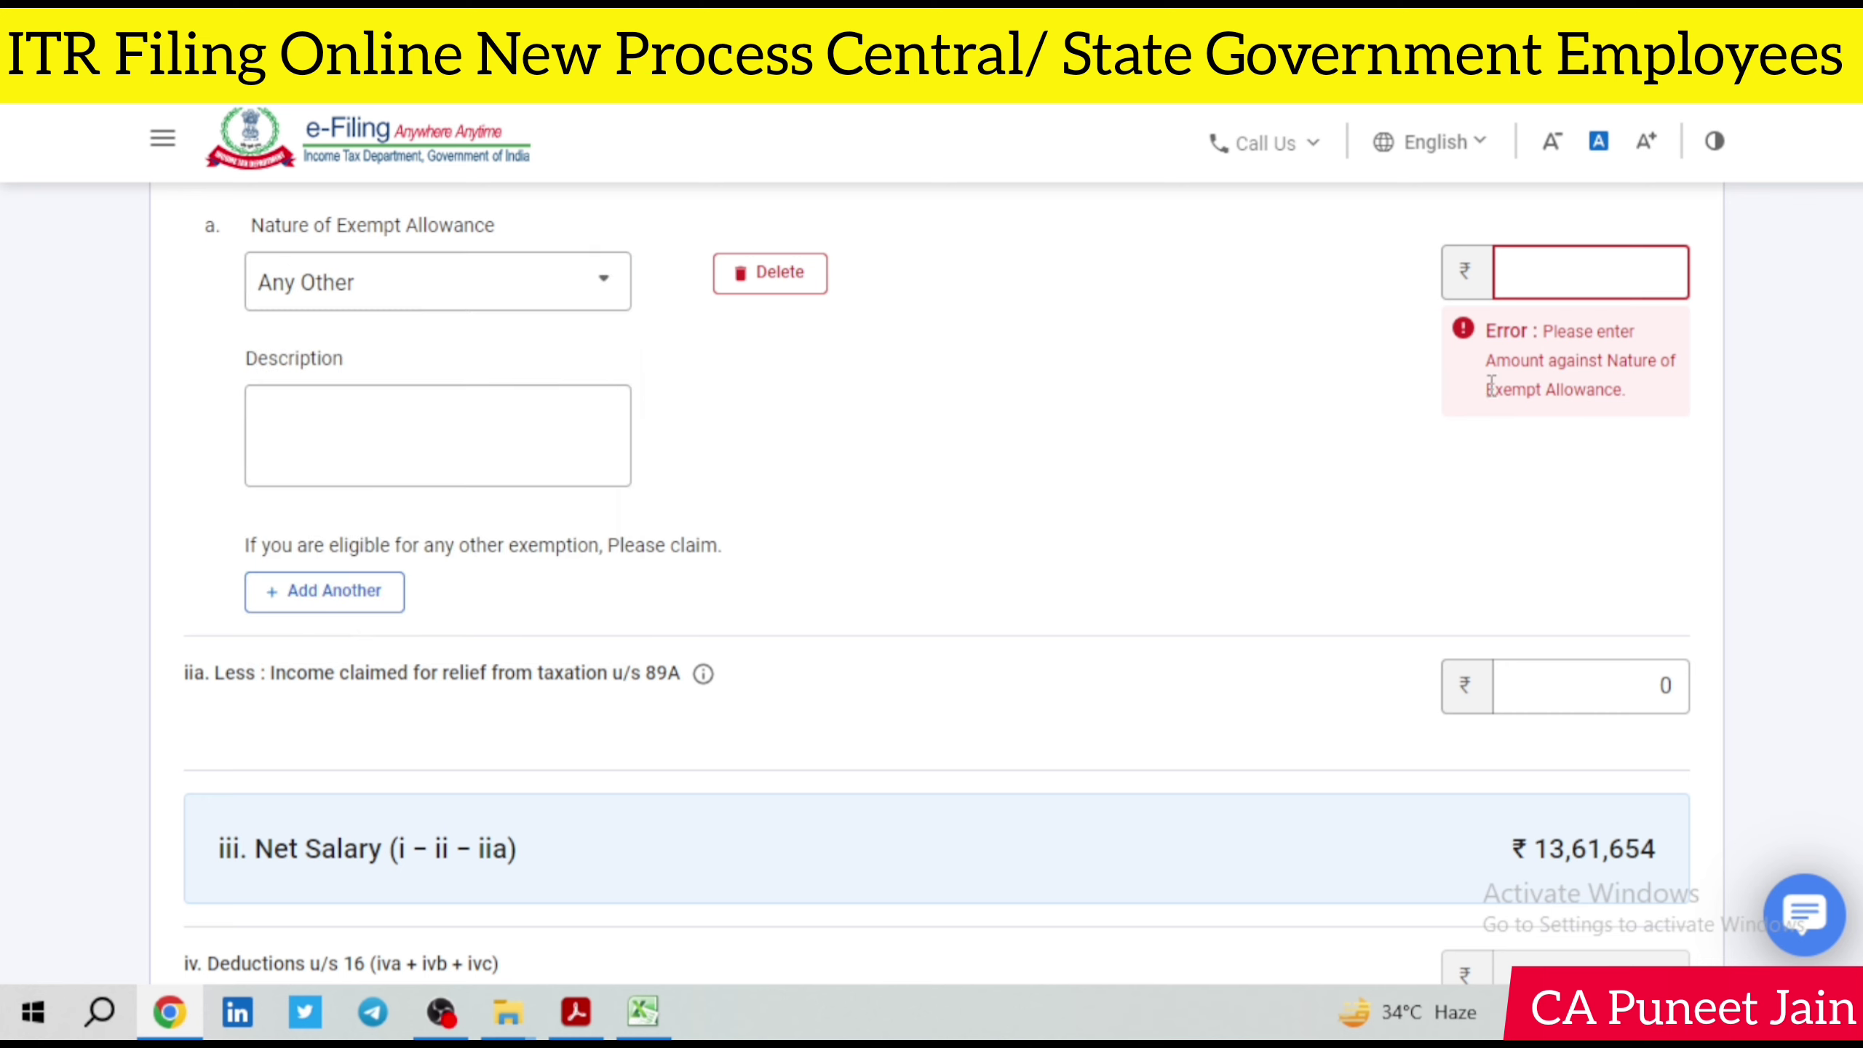
Step: Delete exempt allowance row a, check the section 16 deductions and save the Income from Salary details
left_click(752, 283)
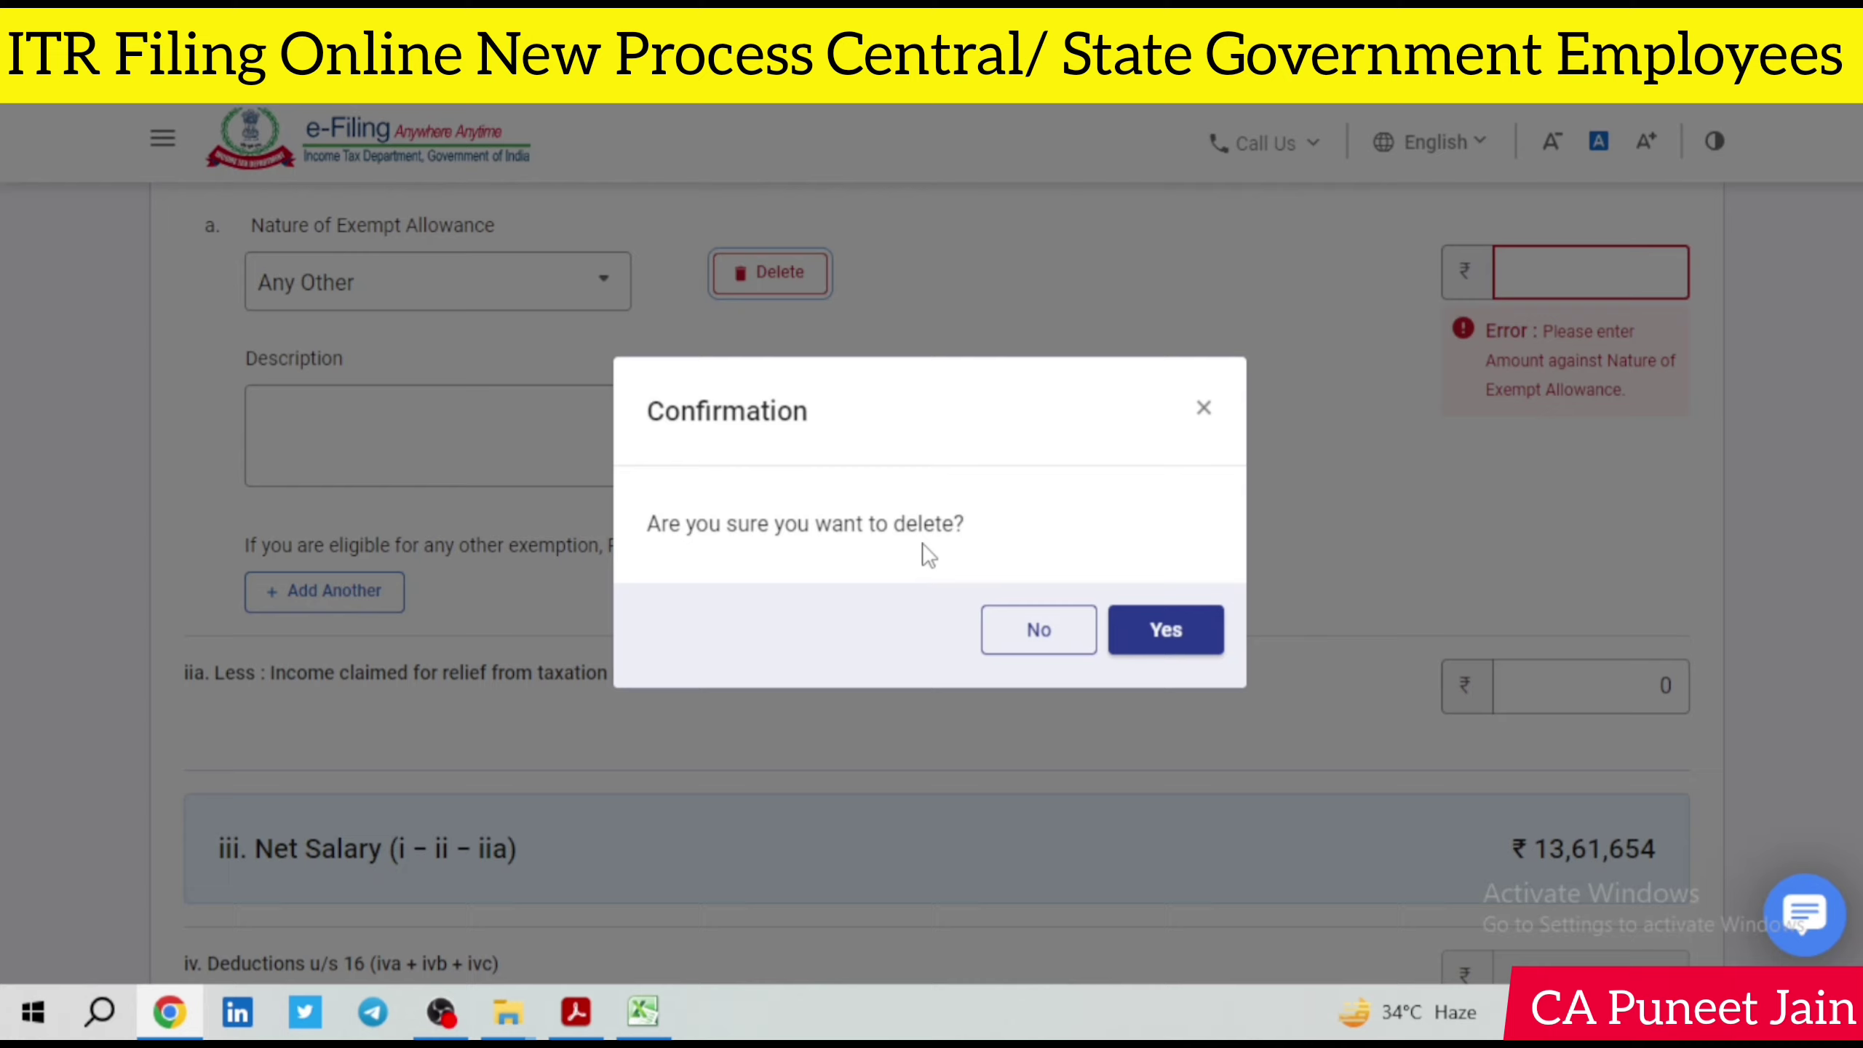
left_click(1156, 645)
scroll(883, 586, "down", 2)
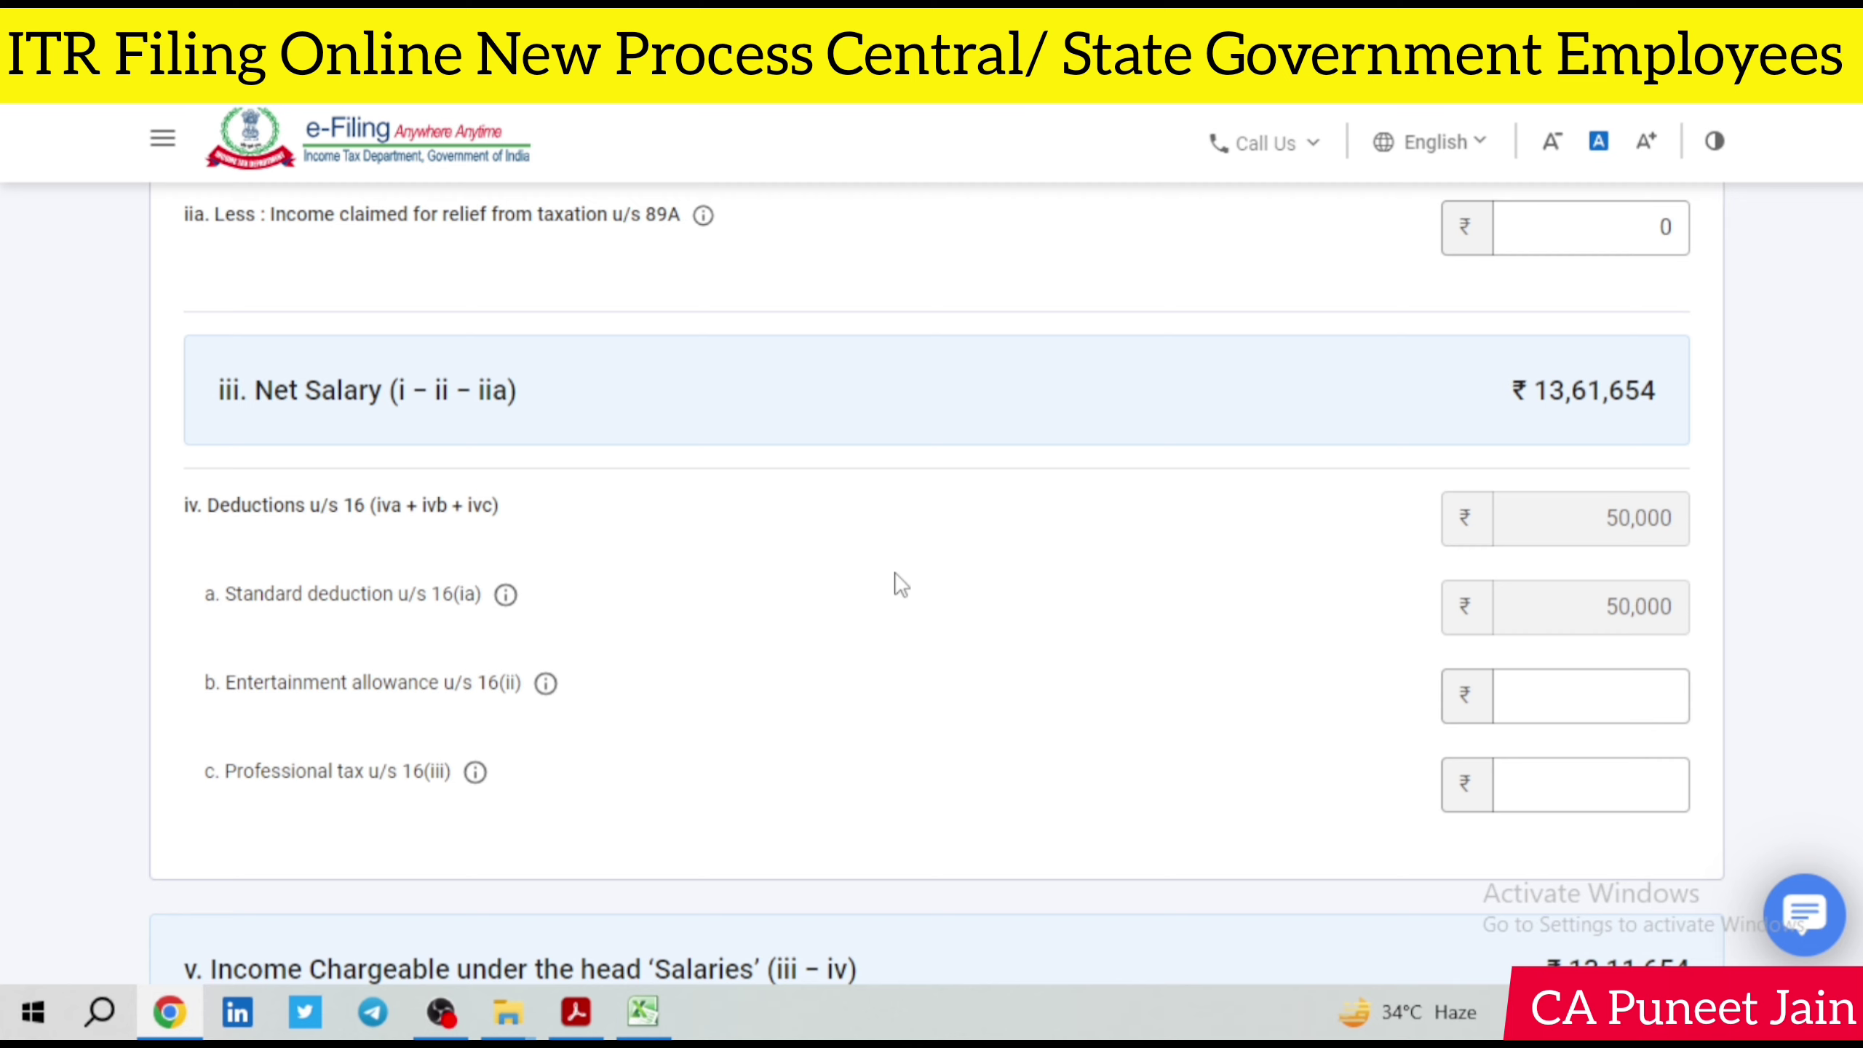
scroll(894, 583, "down", 5)
scroll(428, 458, "up", 2)
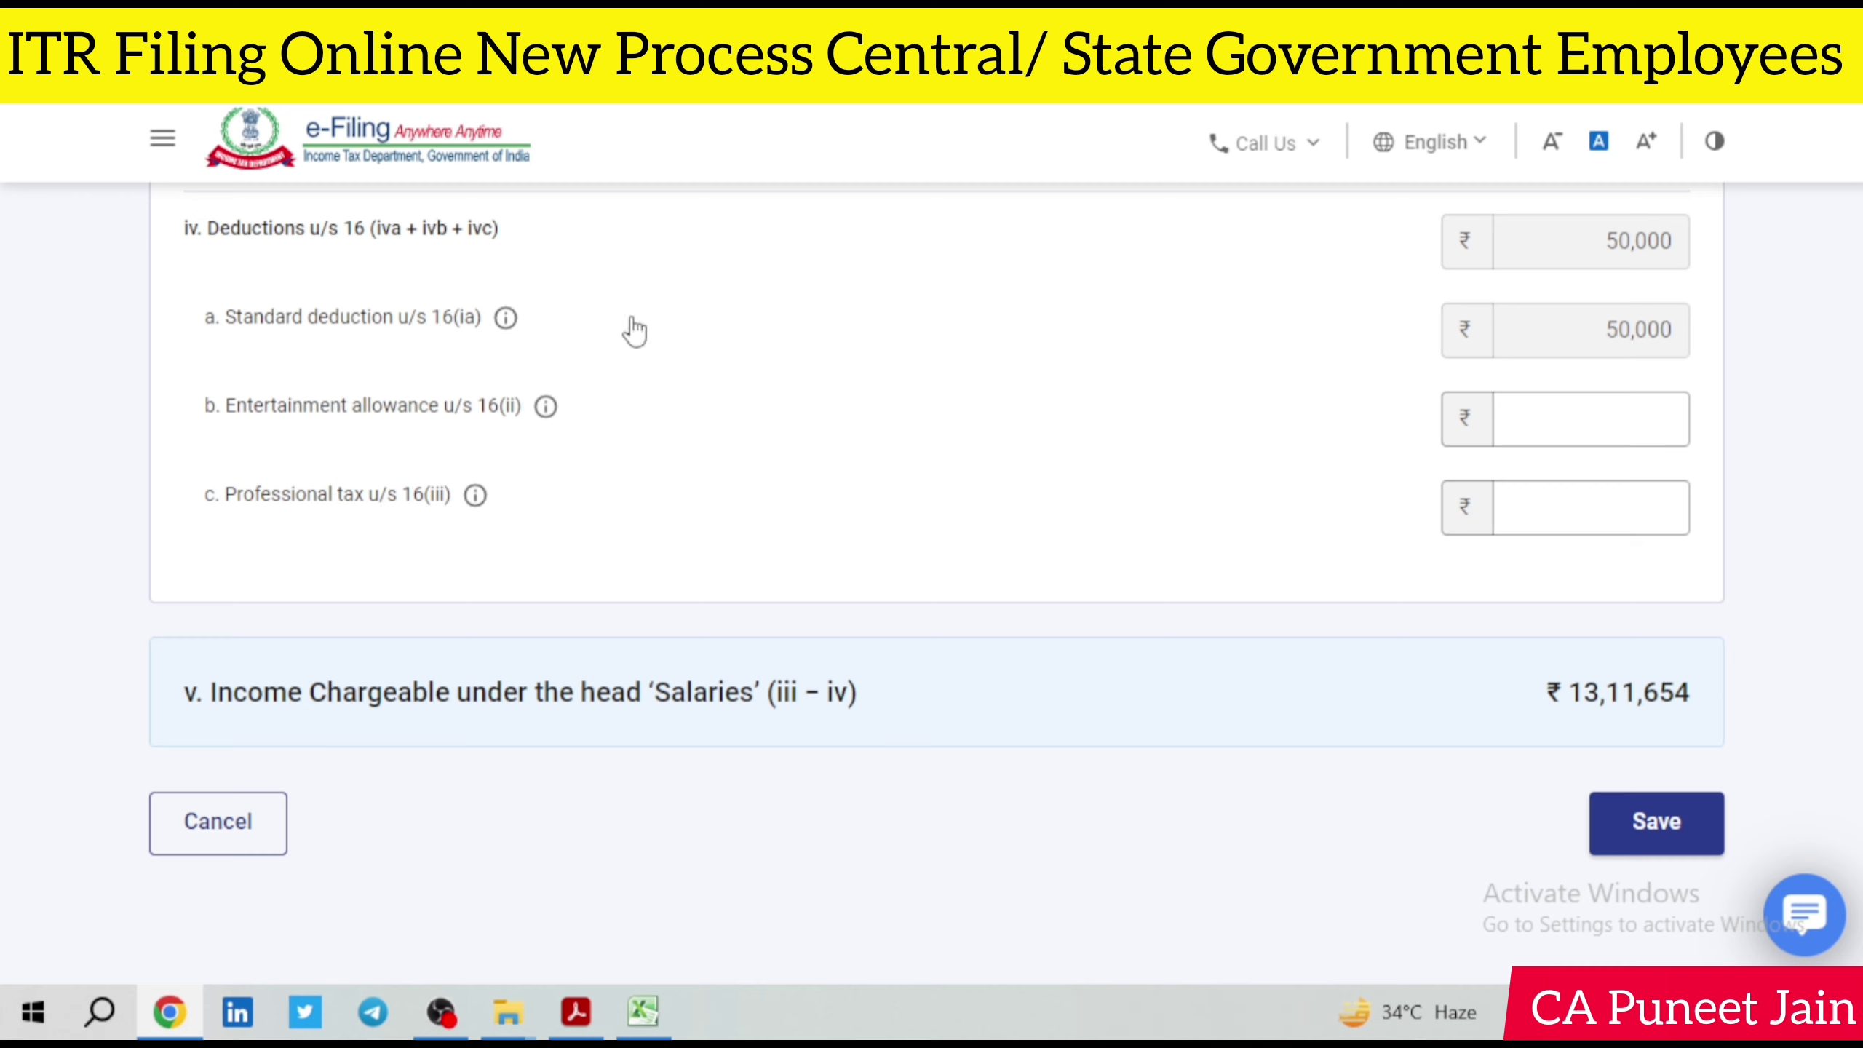
left_click_drag(1615, 323, 1750, 348)
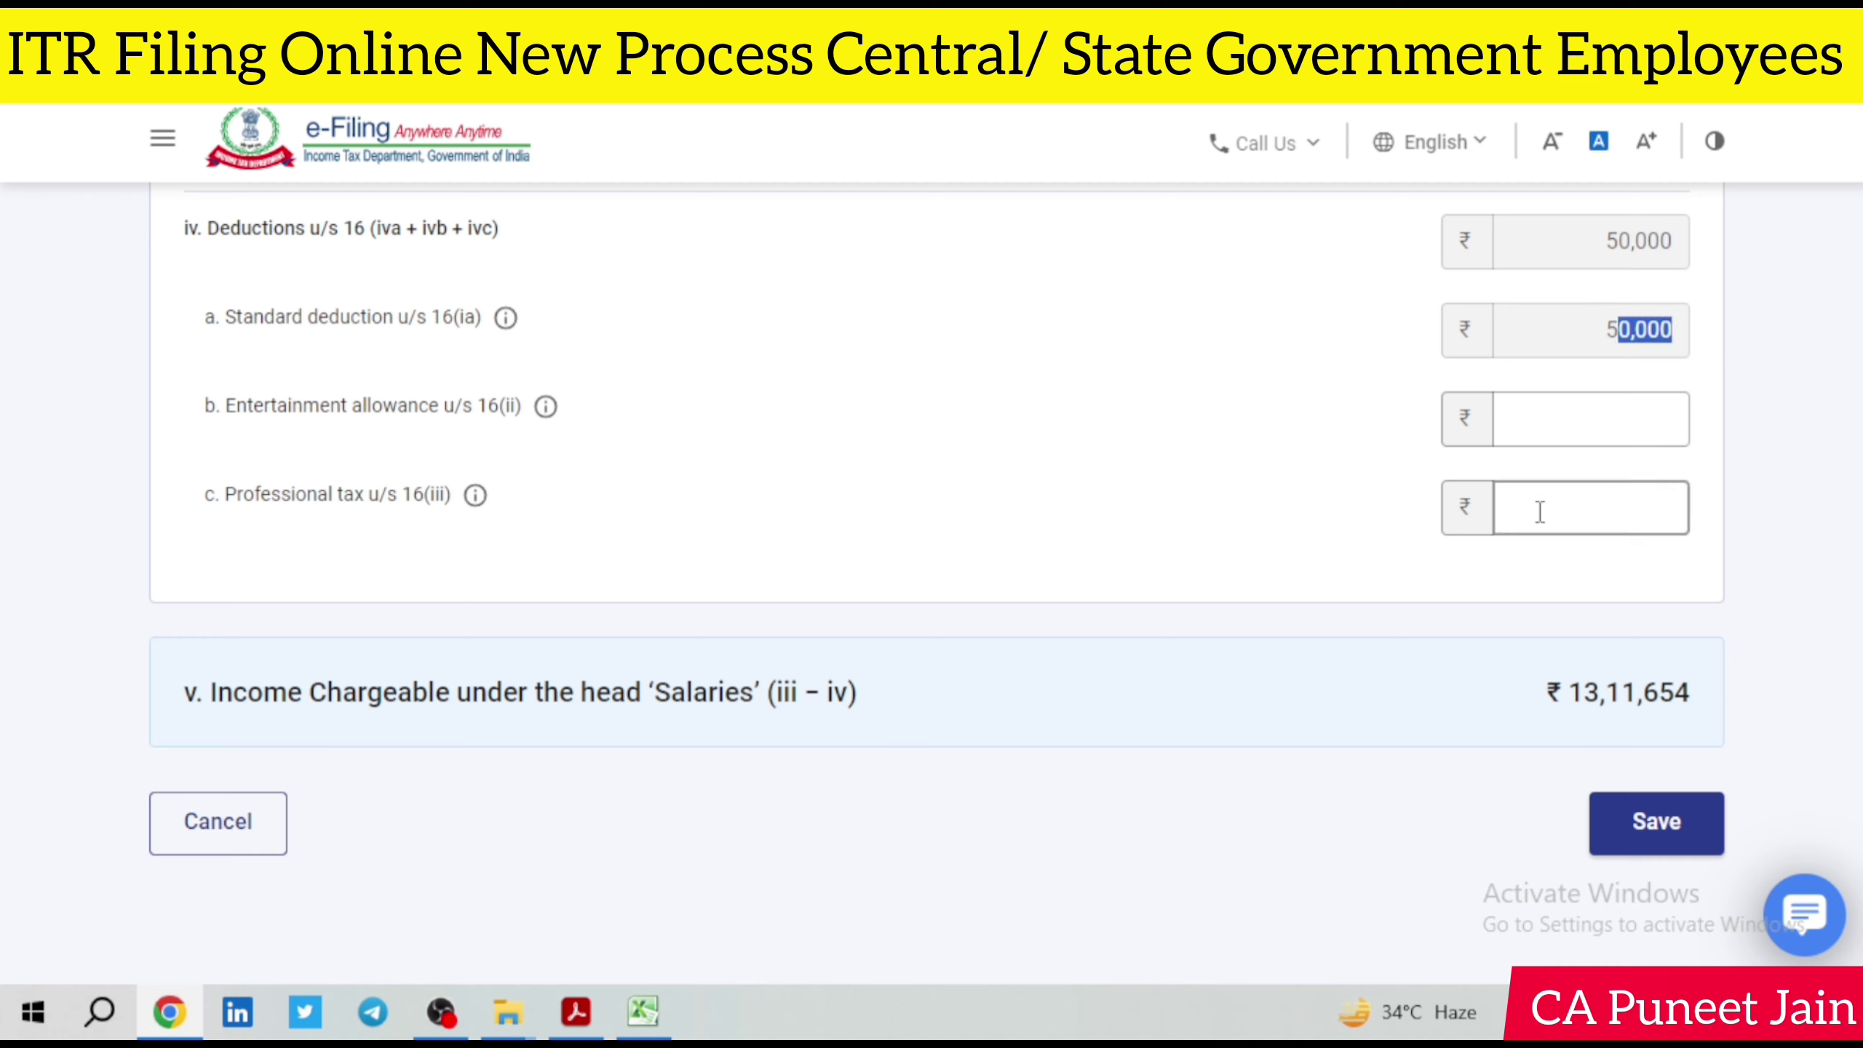
left_click(1632, 832)
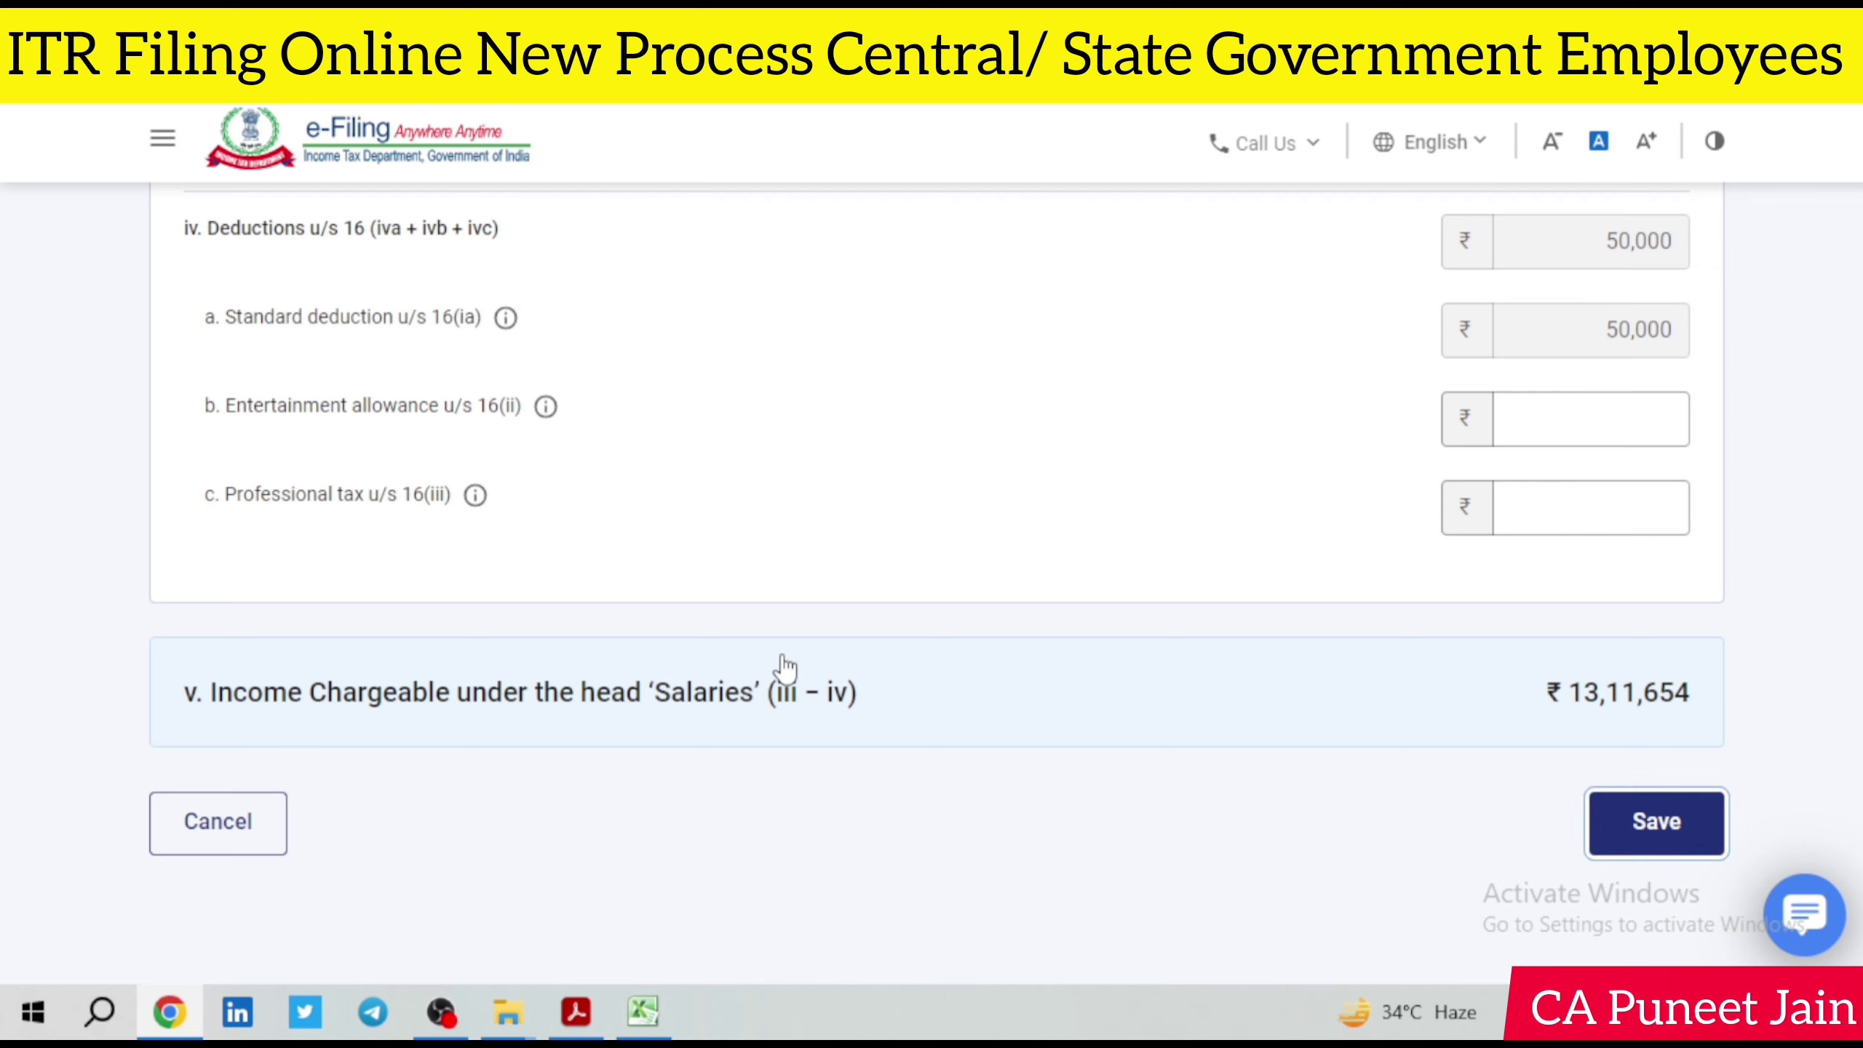
Step: Open the breakup details for Income from House Property and set the type of house property to Self Occupied
scroll(784, 547, "down", 5)
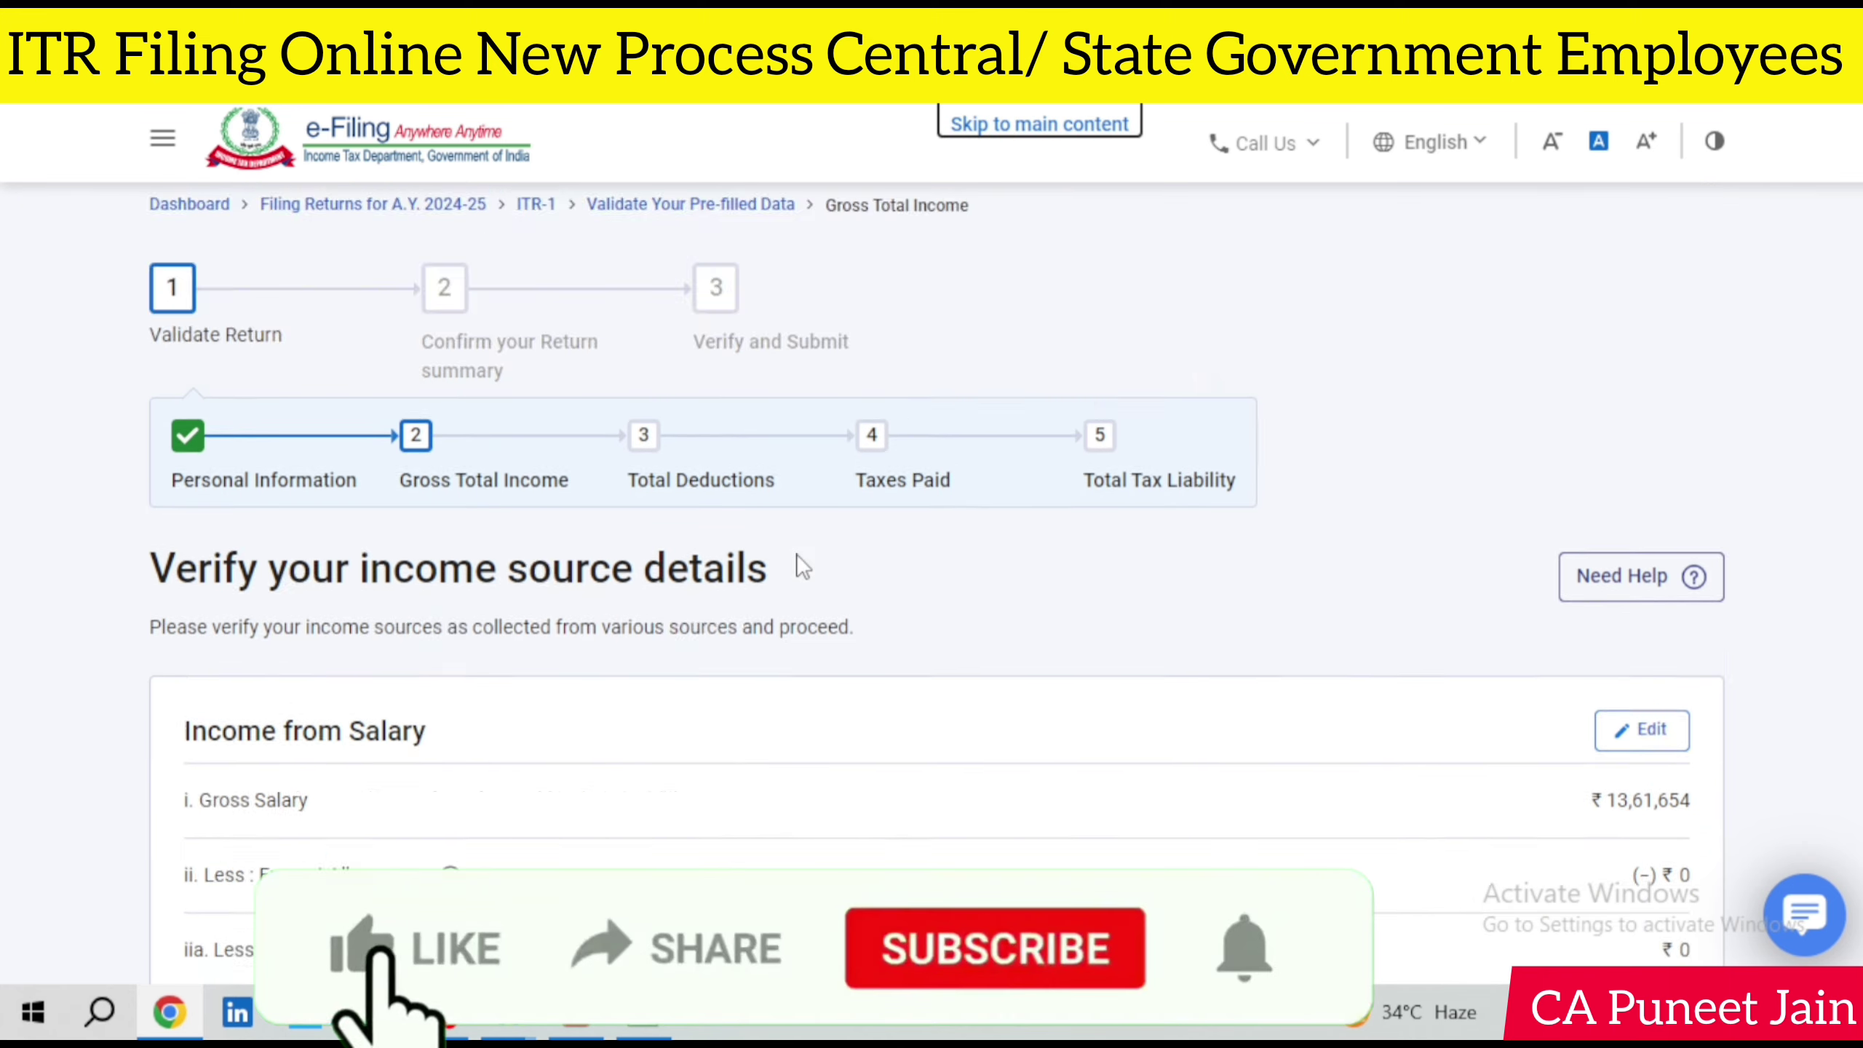
scroll(802, 565, "down", 8)
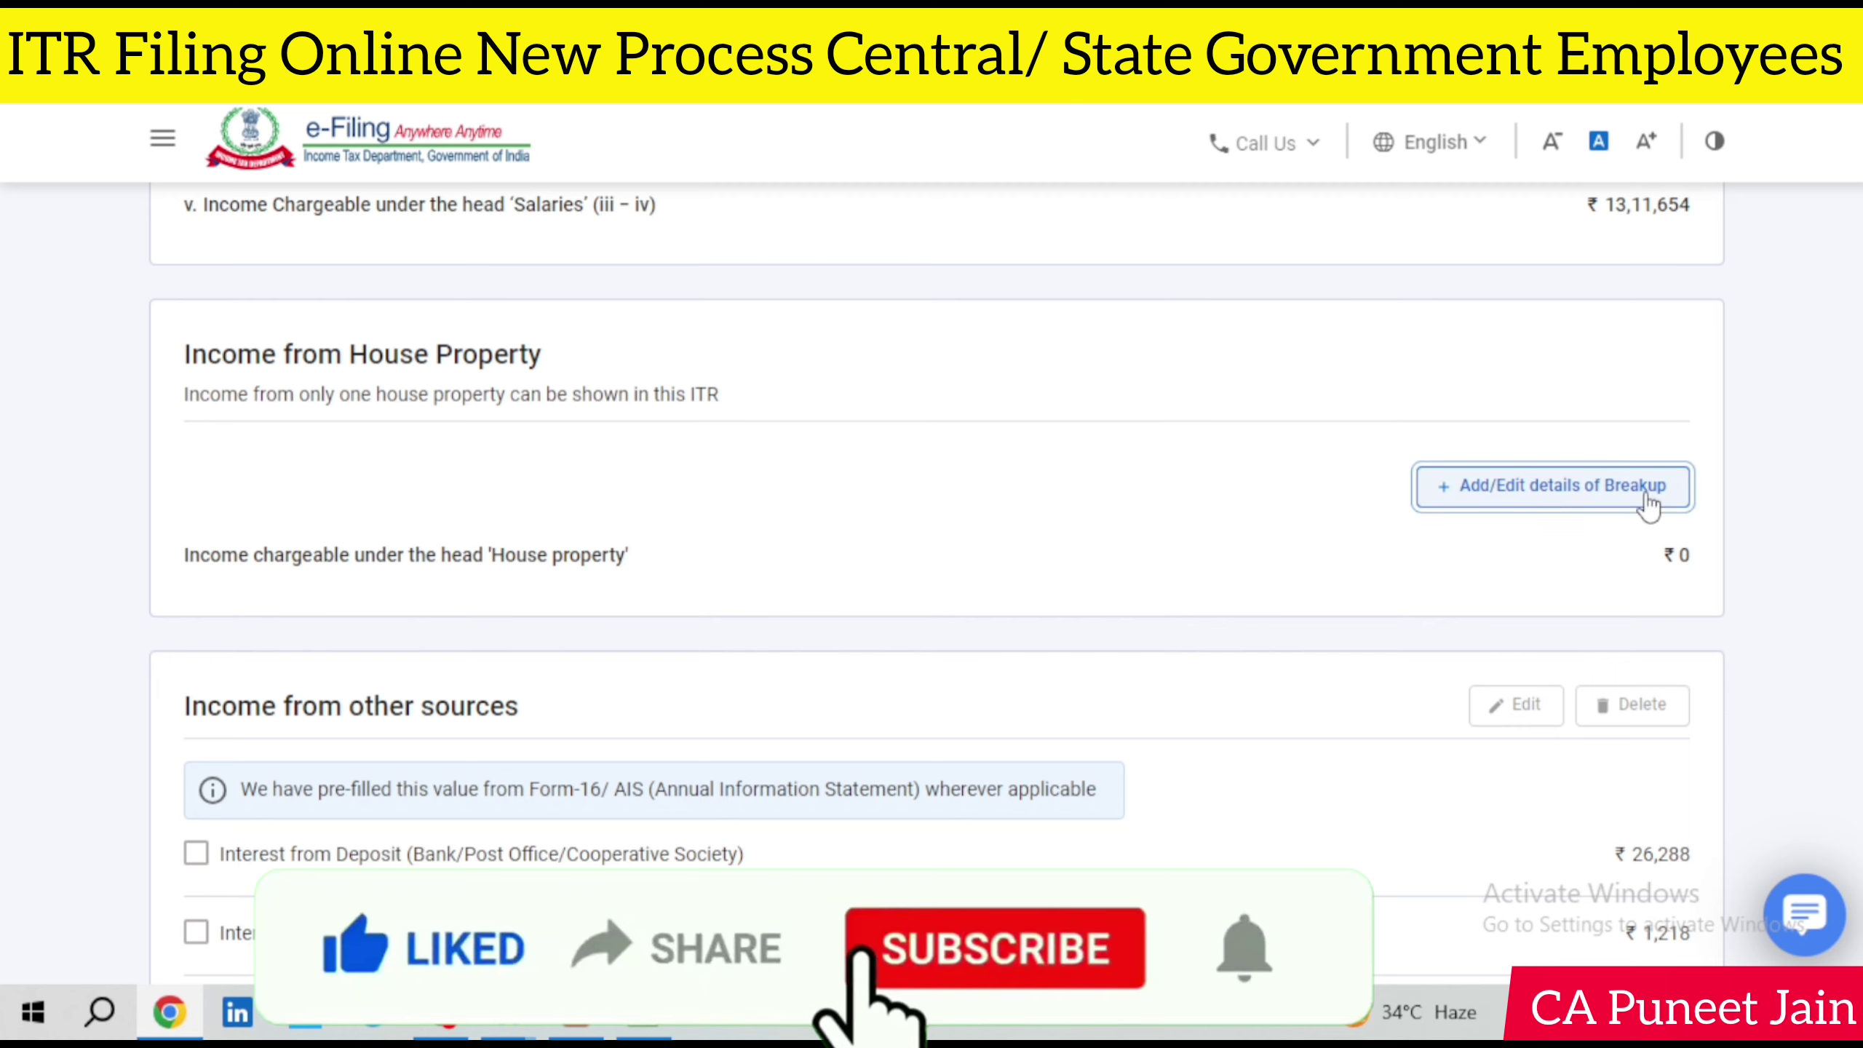
left_click(1529, 492)
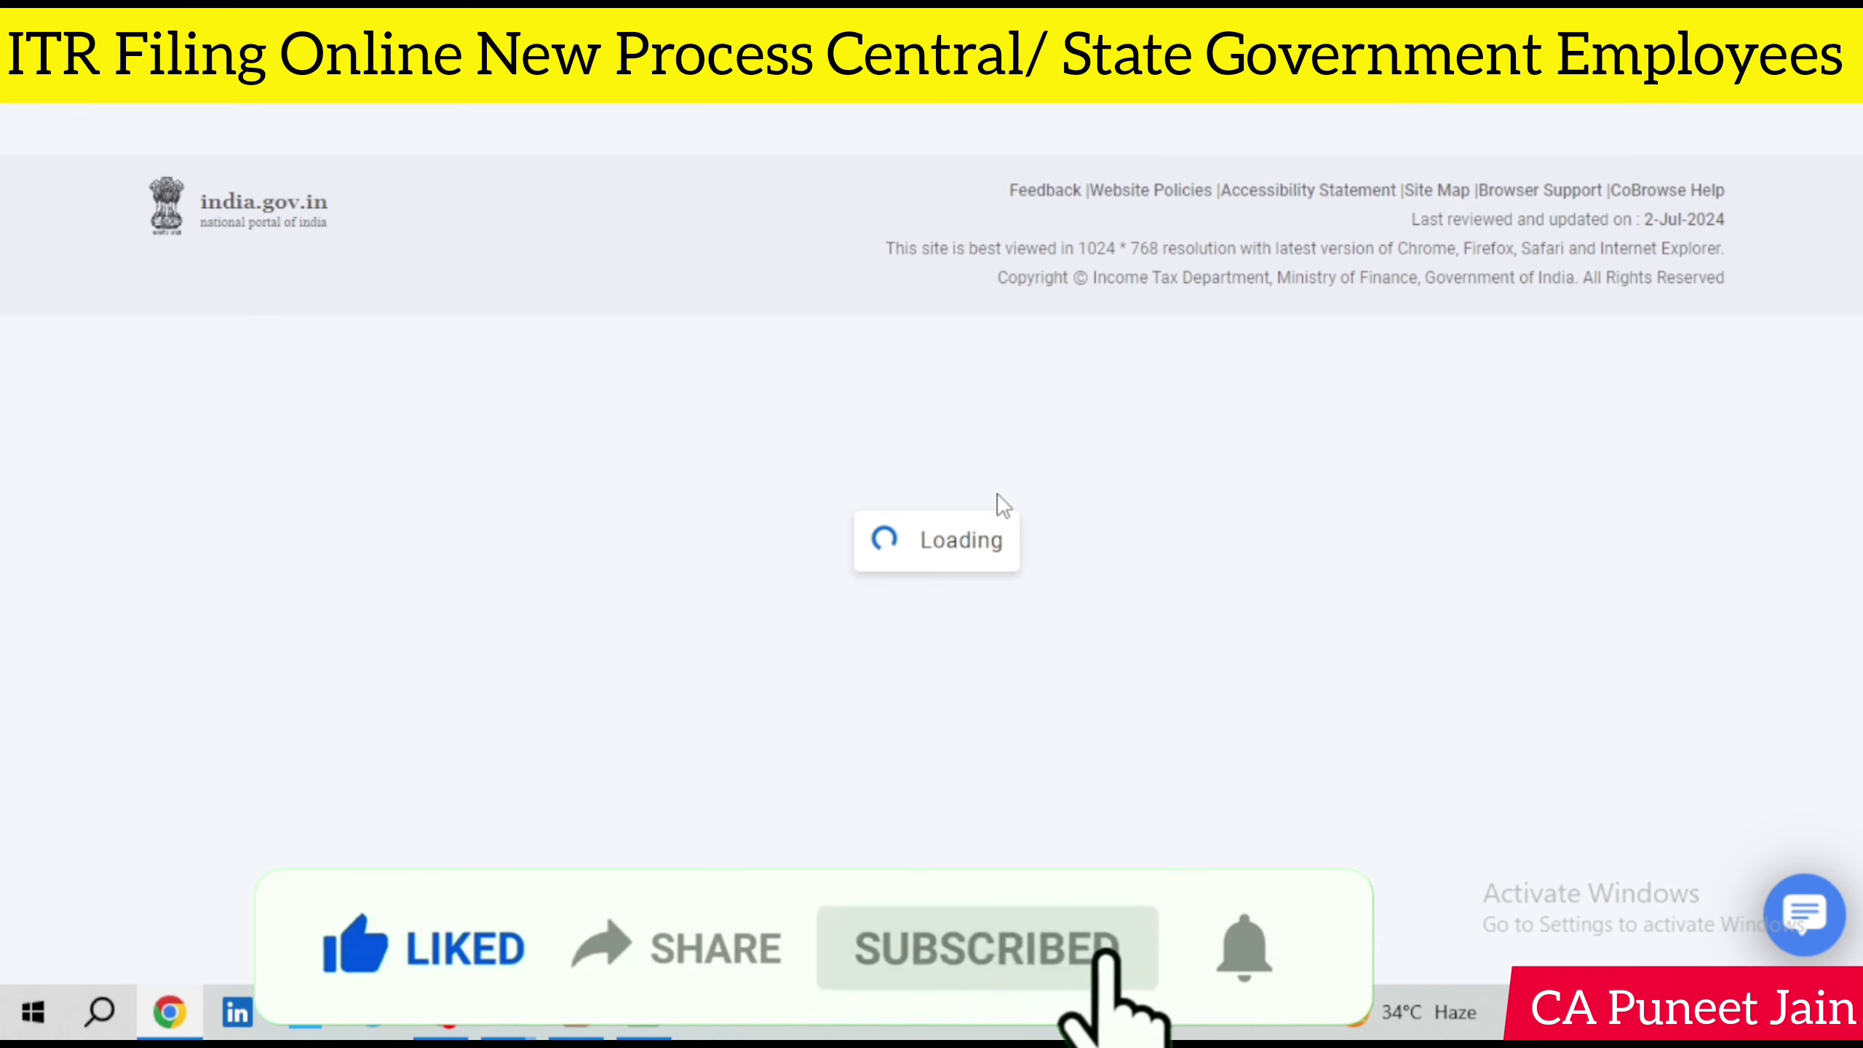
scroll(362, 624, "down", 3)
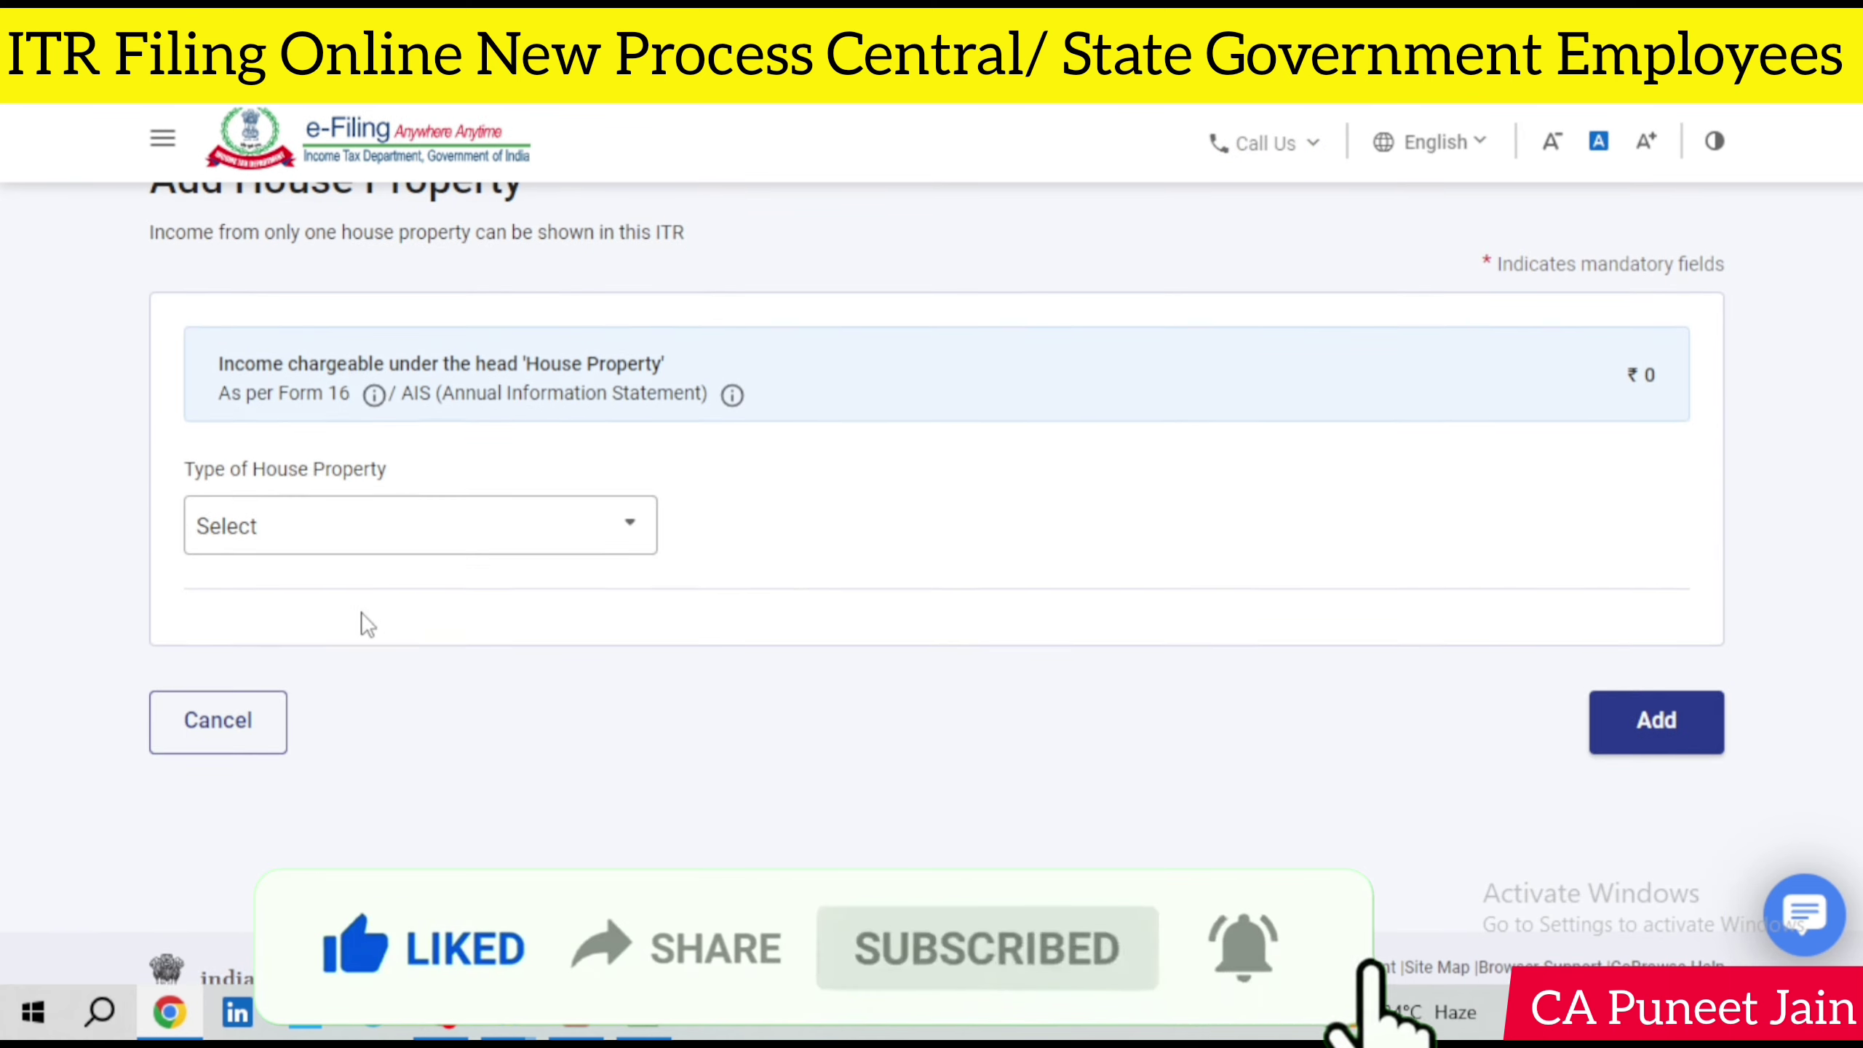
left_click(403, 543)
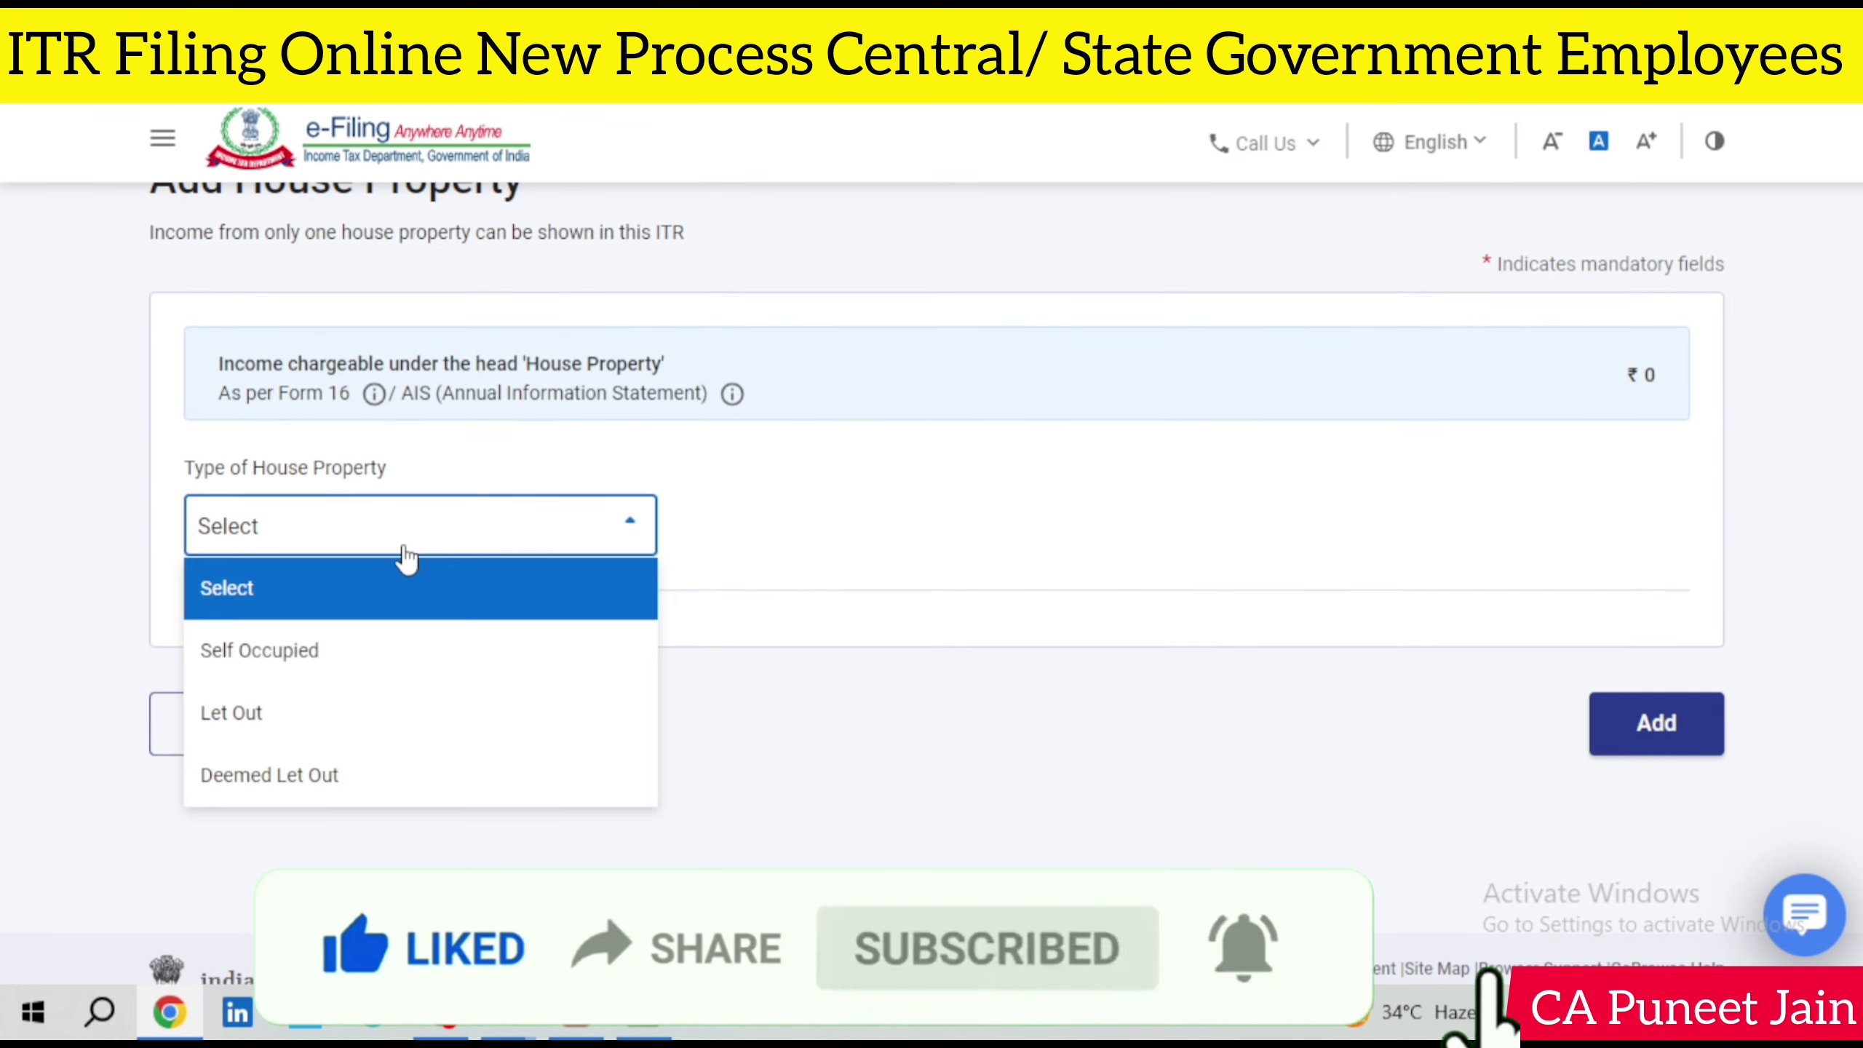
left_click(391, 640)
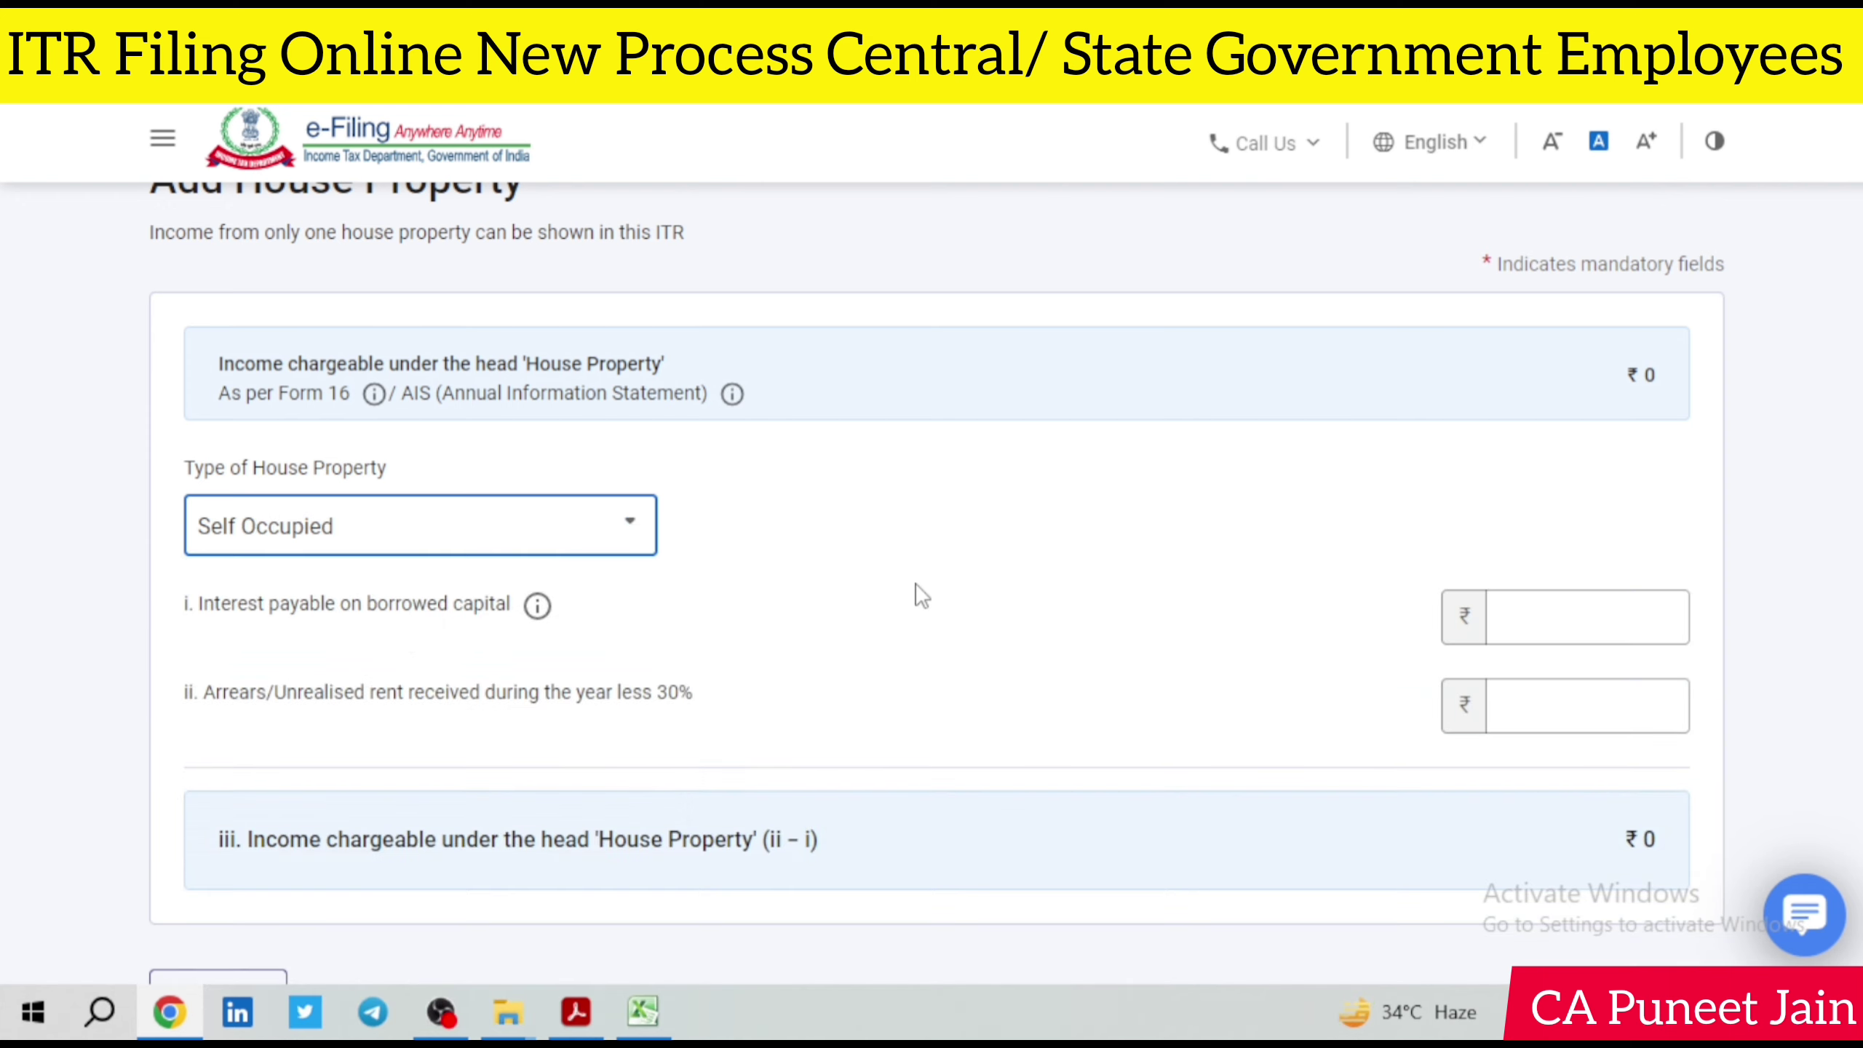
Step: Set the interest payable on borrowed capital to 200000 and add the house property
scroll(1111, 549, "down", 2)
left_click(1527, 469)
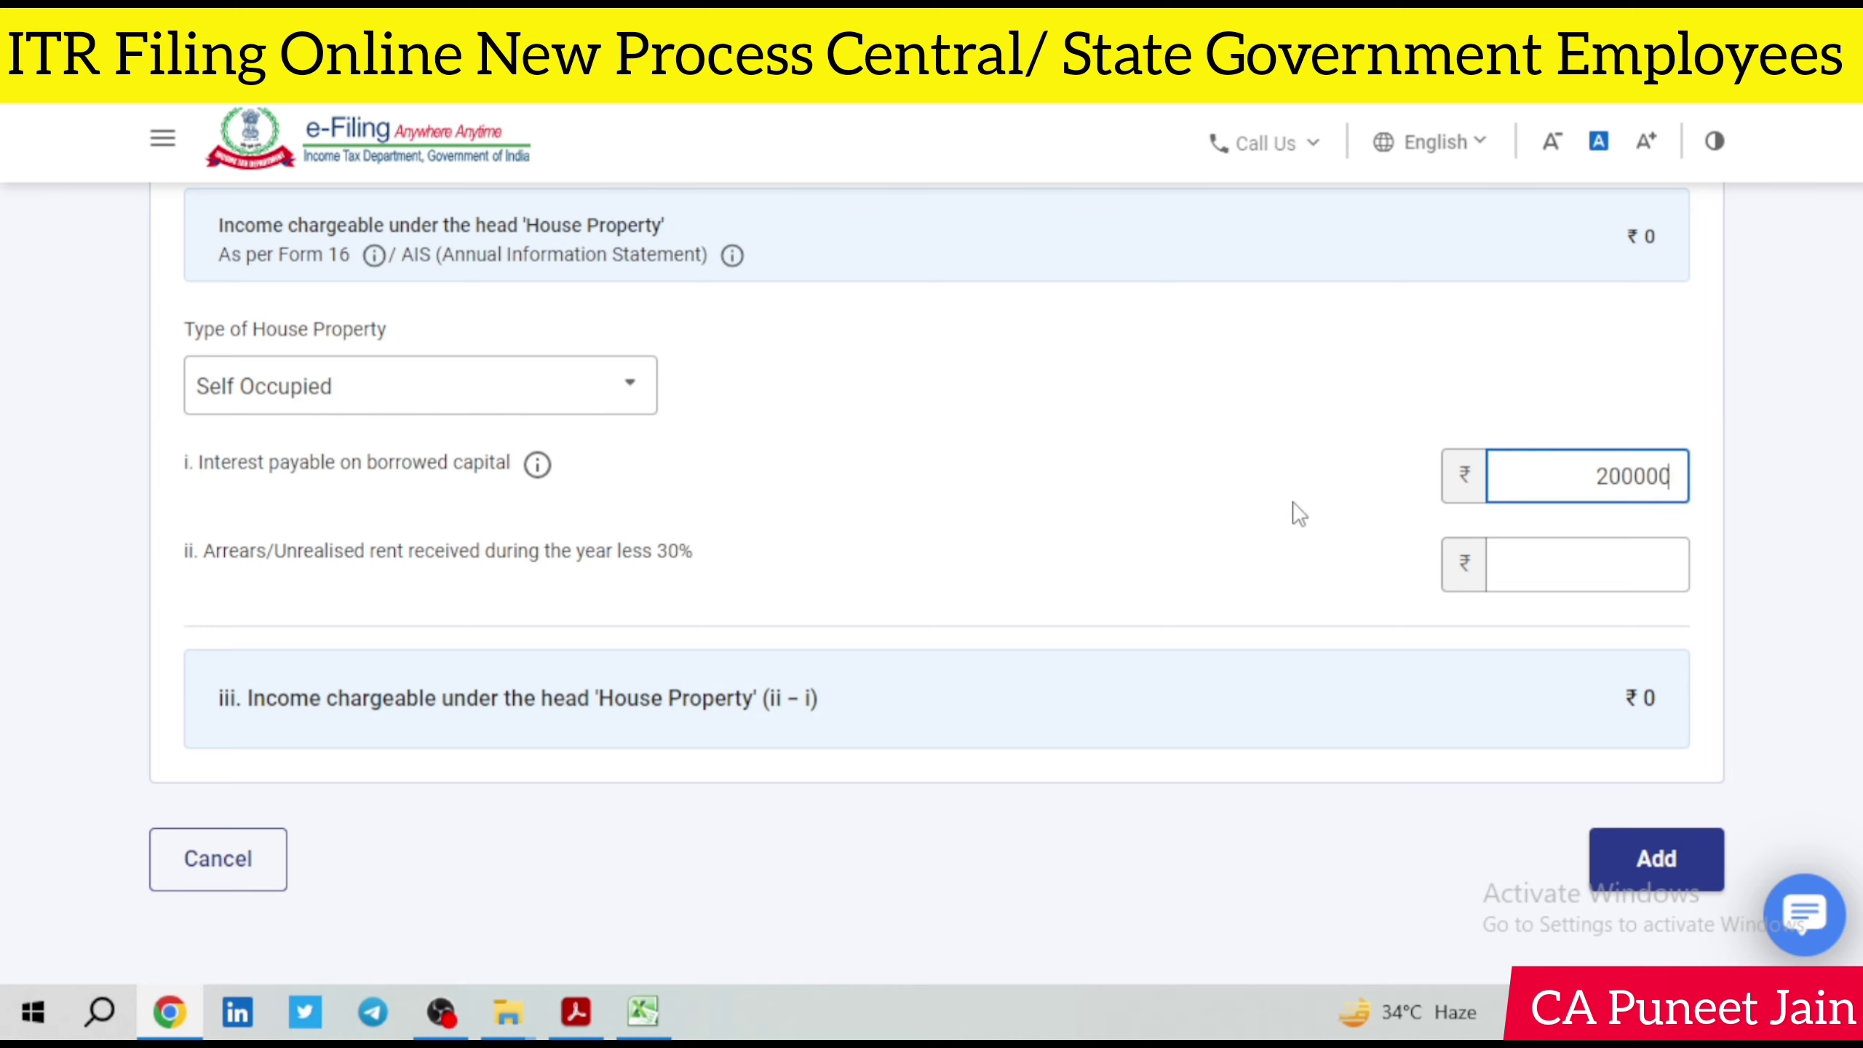
type("200000")
left_click(1114, 492)
scroll(1522, 579, "down", 2)
left_click(1636, 726)
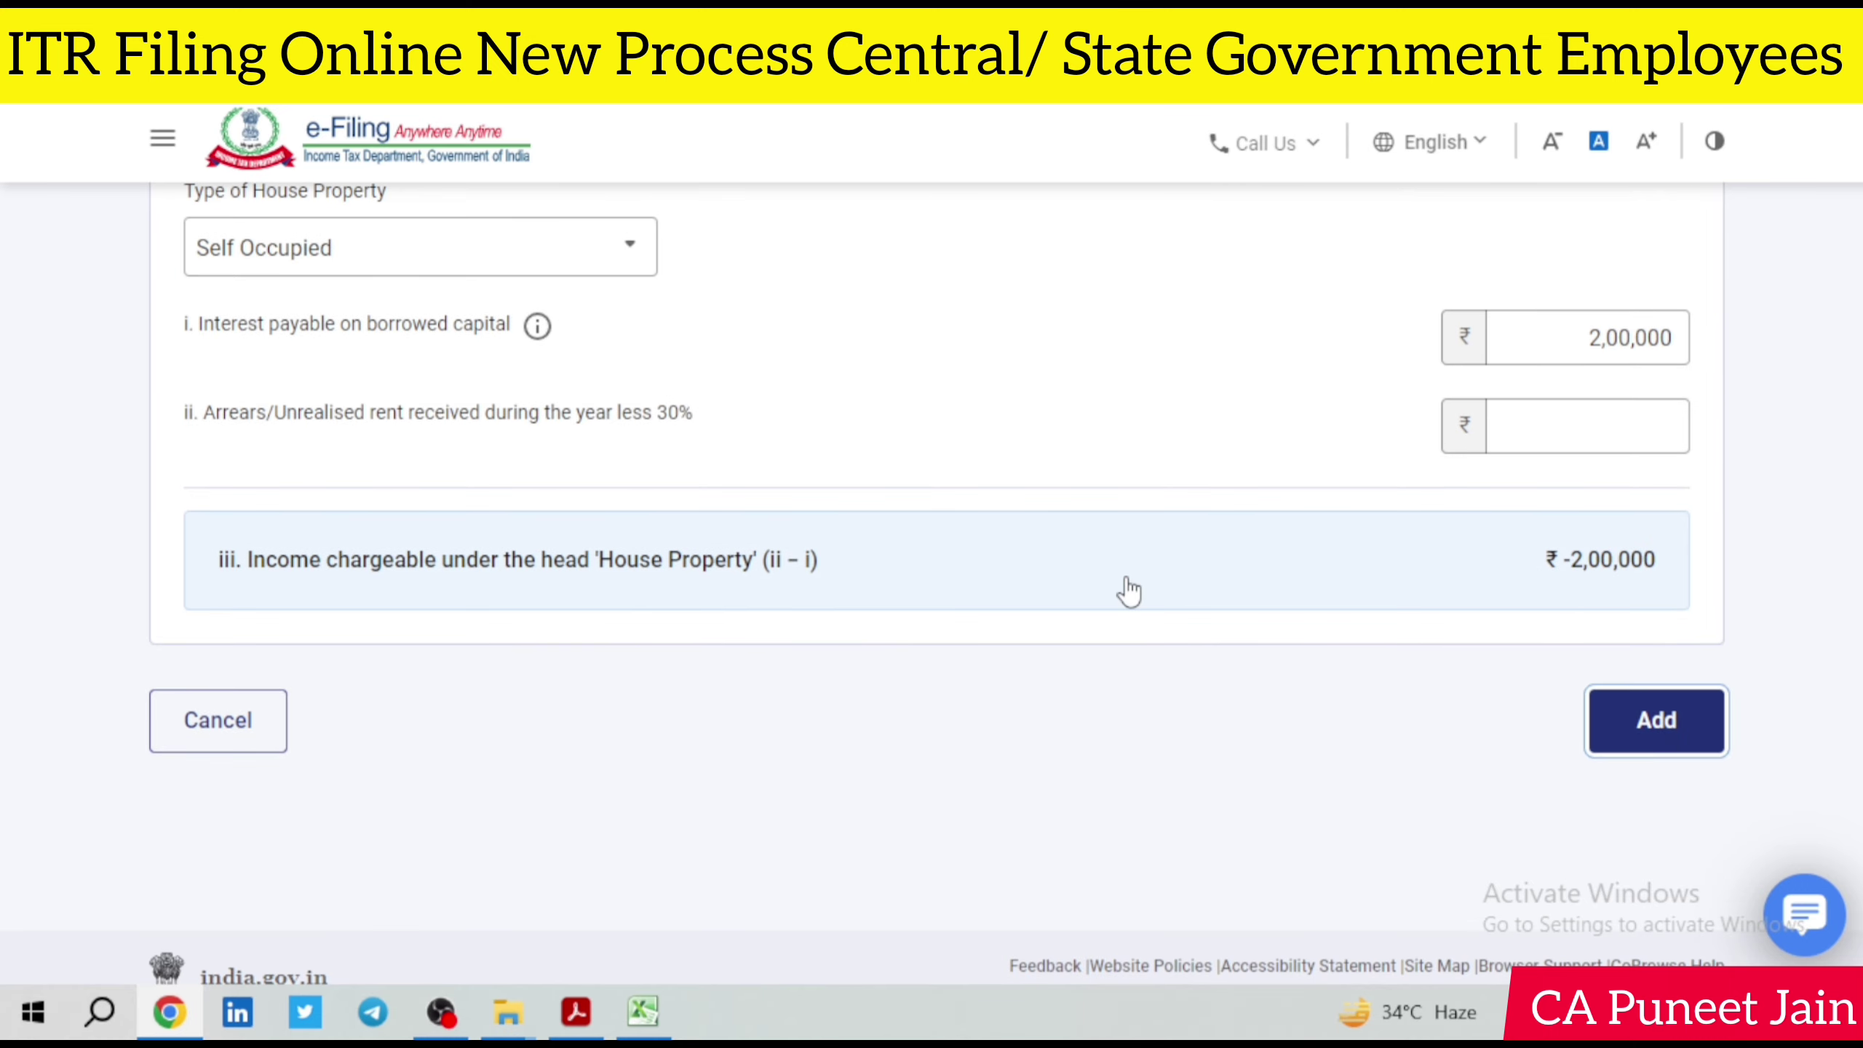
Step: Review the salary income, income from other sources, Gross Total Income and Exempt Income sections
scroll(1141, 580, "down", 5)
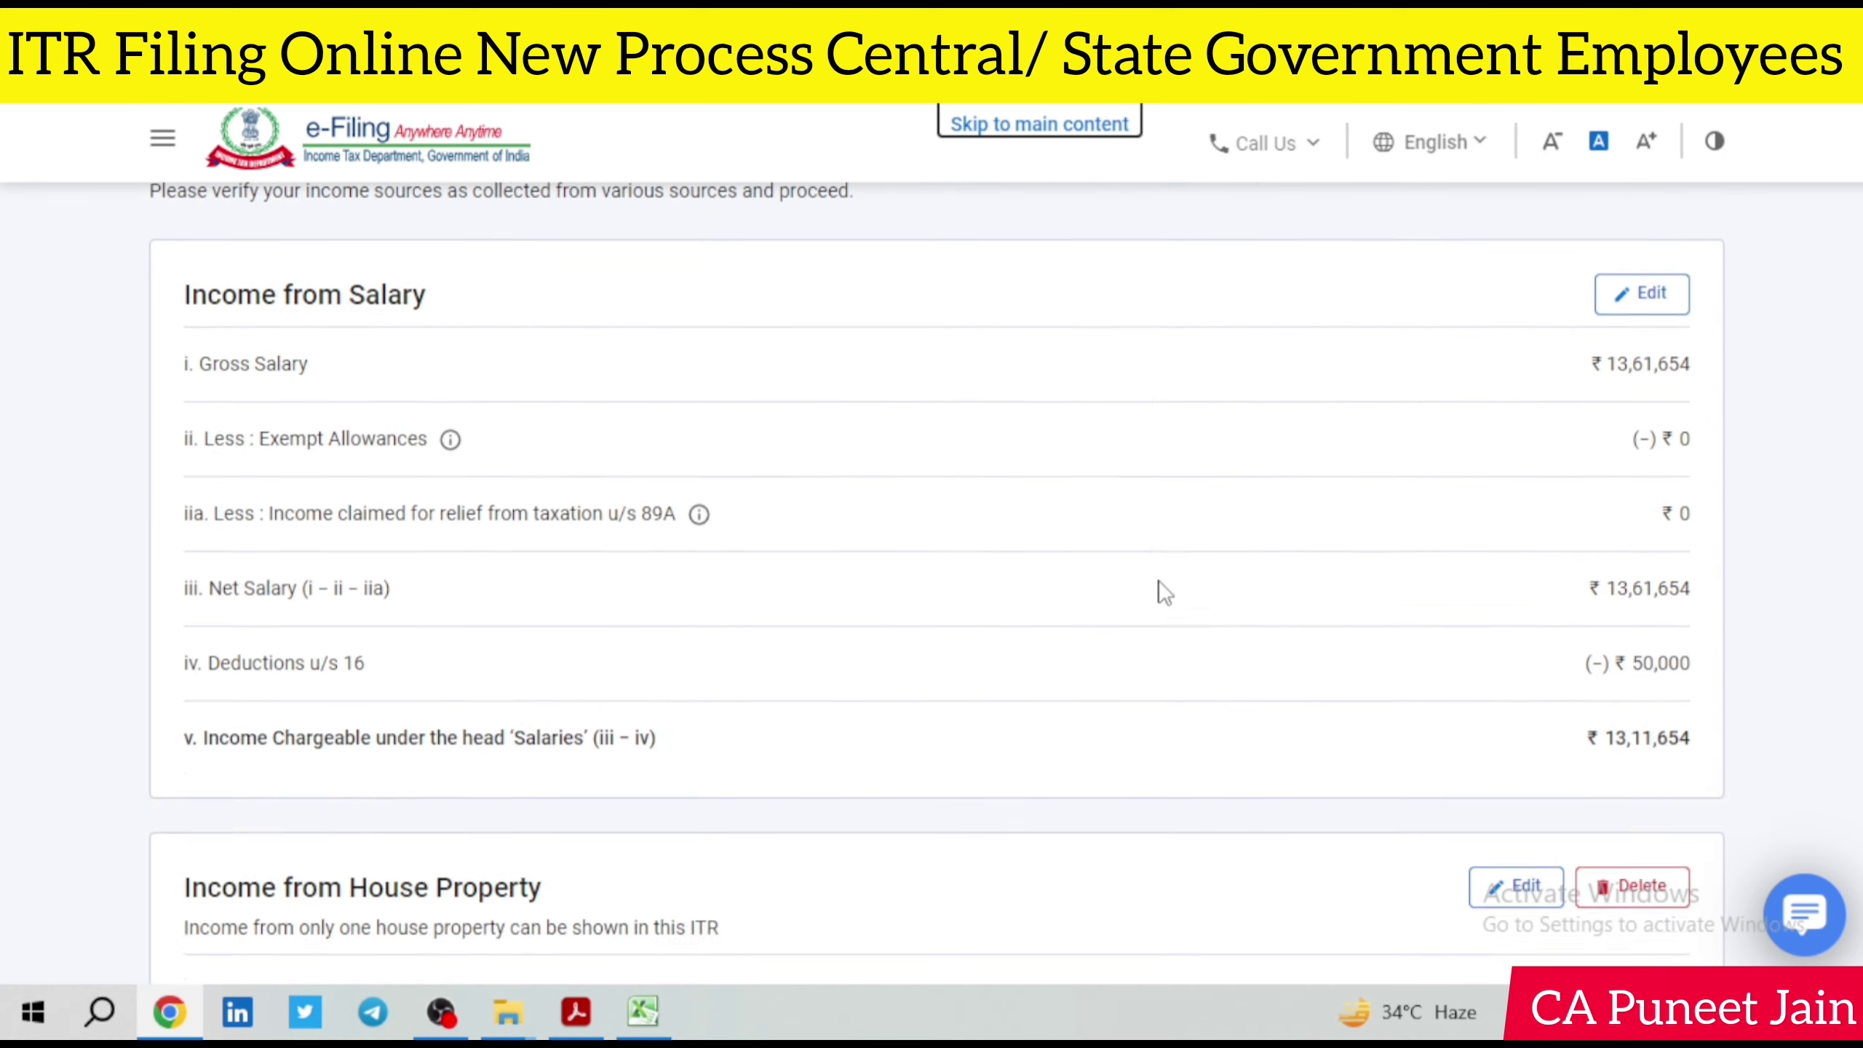
scroll(1165, 591, "down", 10)
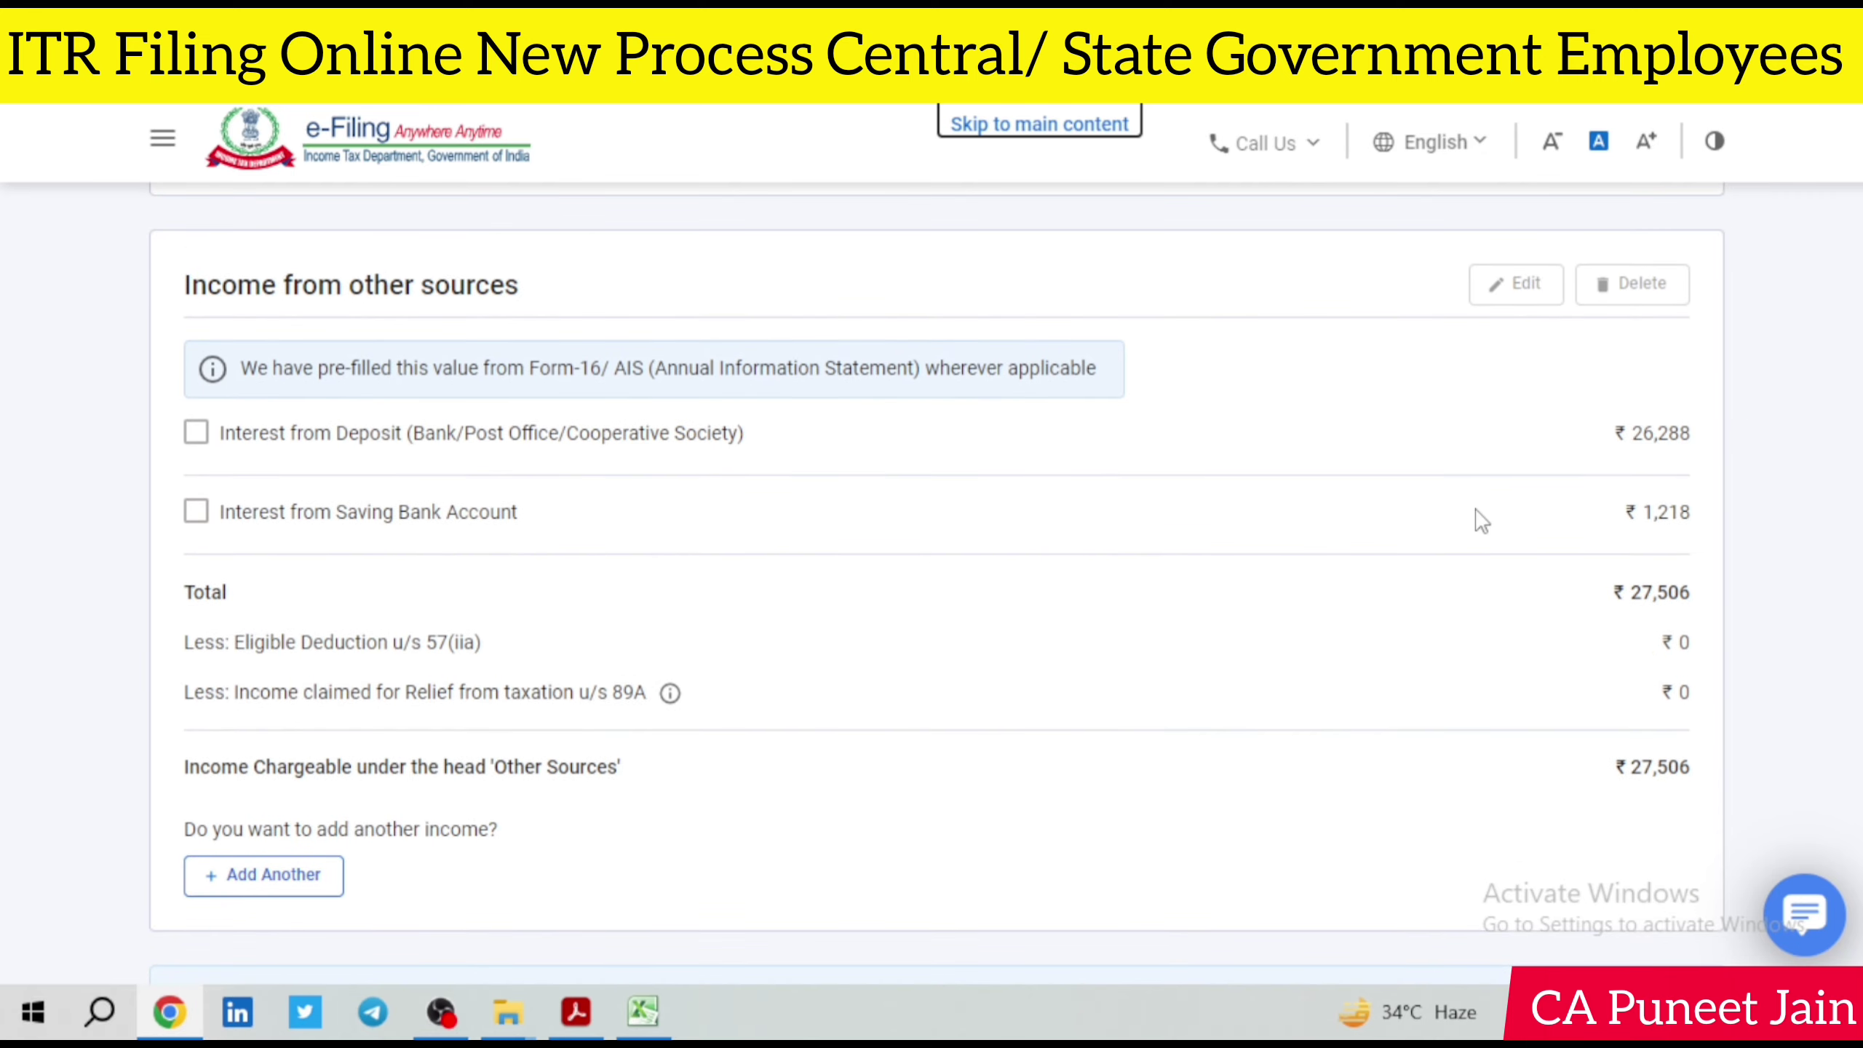
scroll(1481, 519, "down", 2)
scroll(1482, 519, "down", 8)
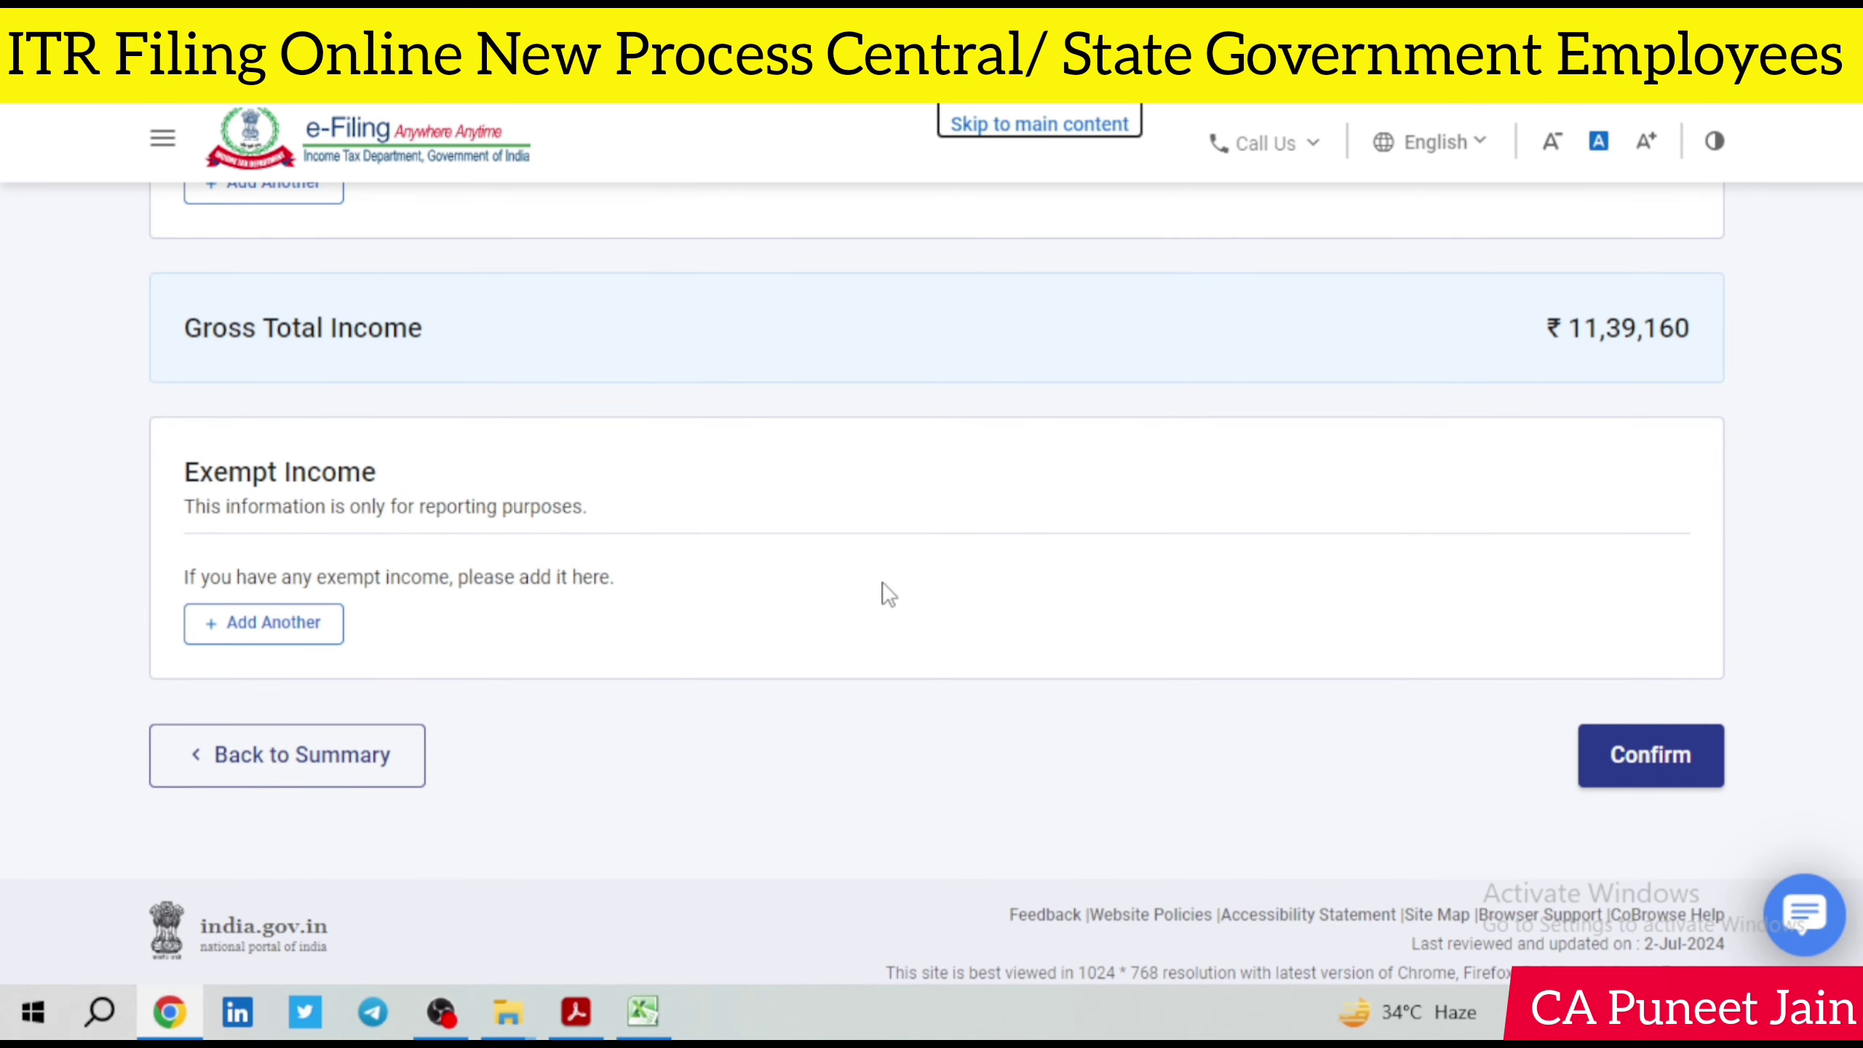
scroll(1247, 532, "down", 1)
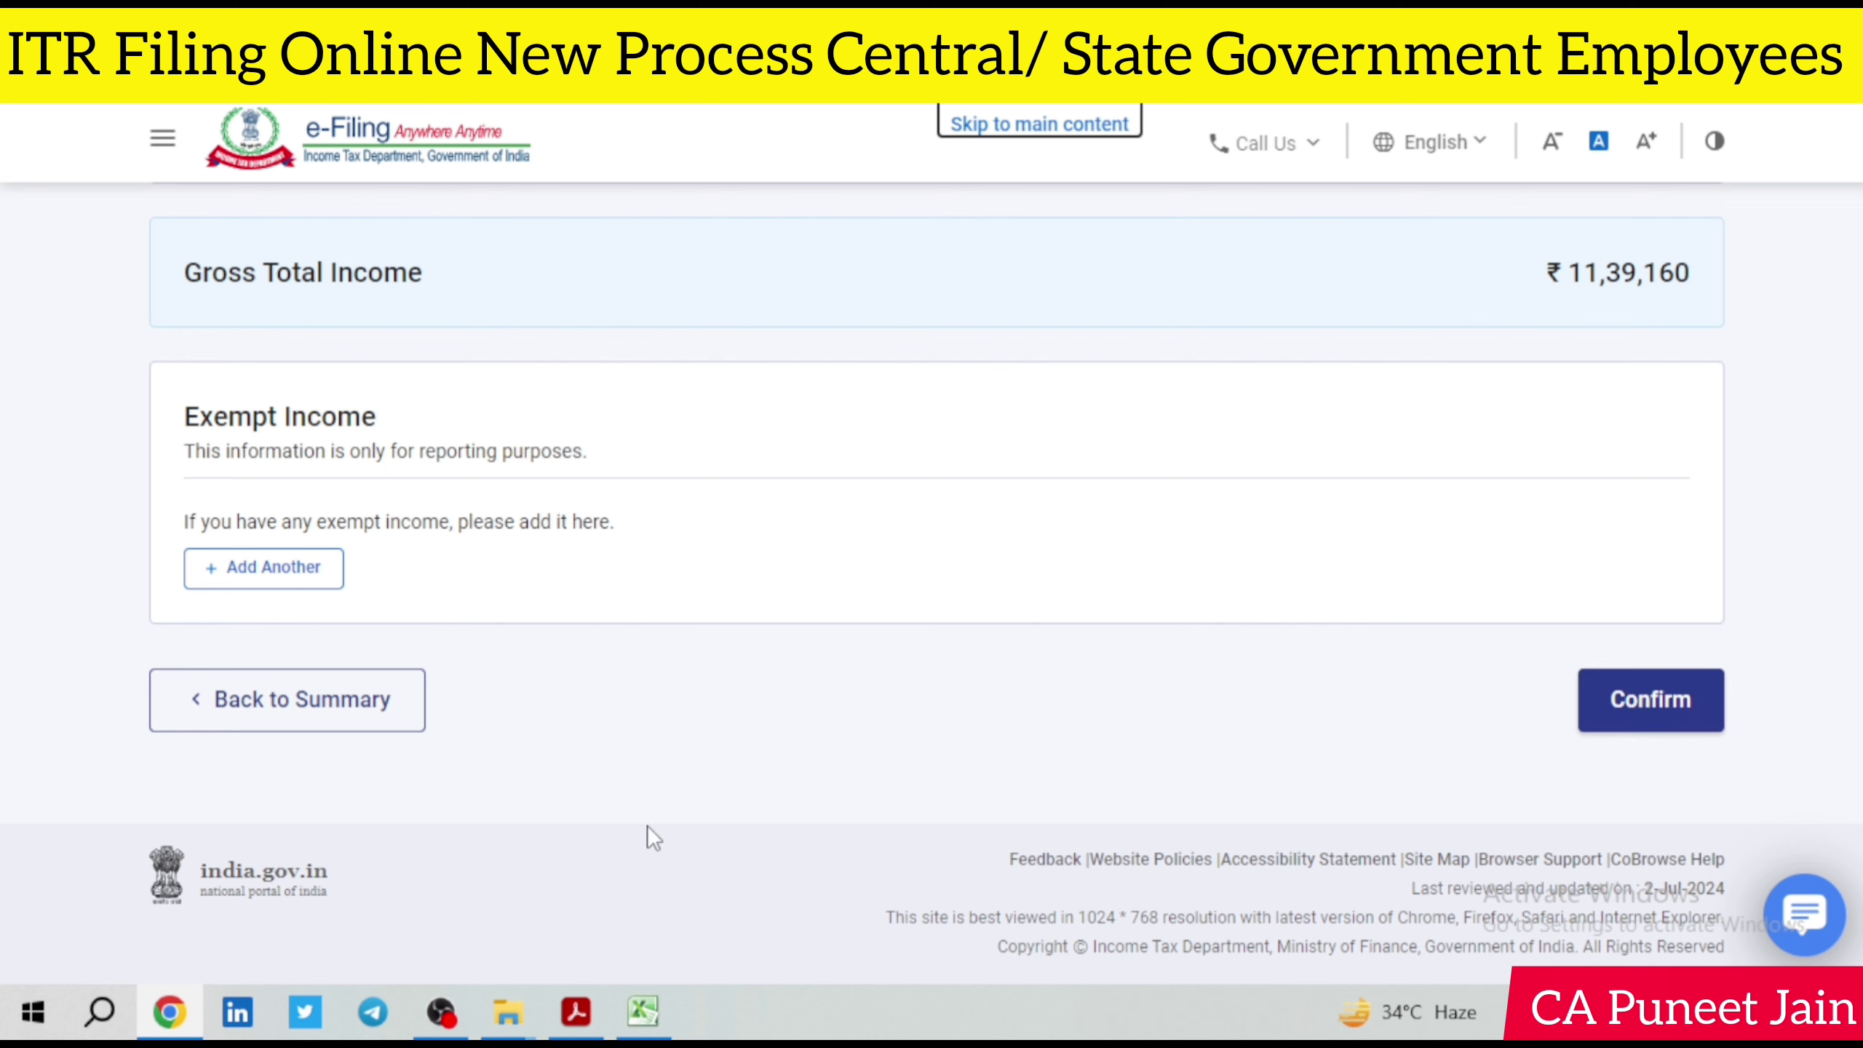
right_click(442, 1012)
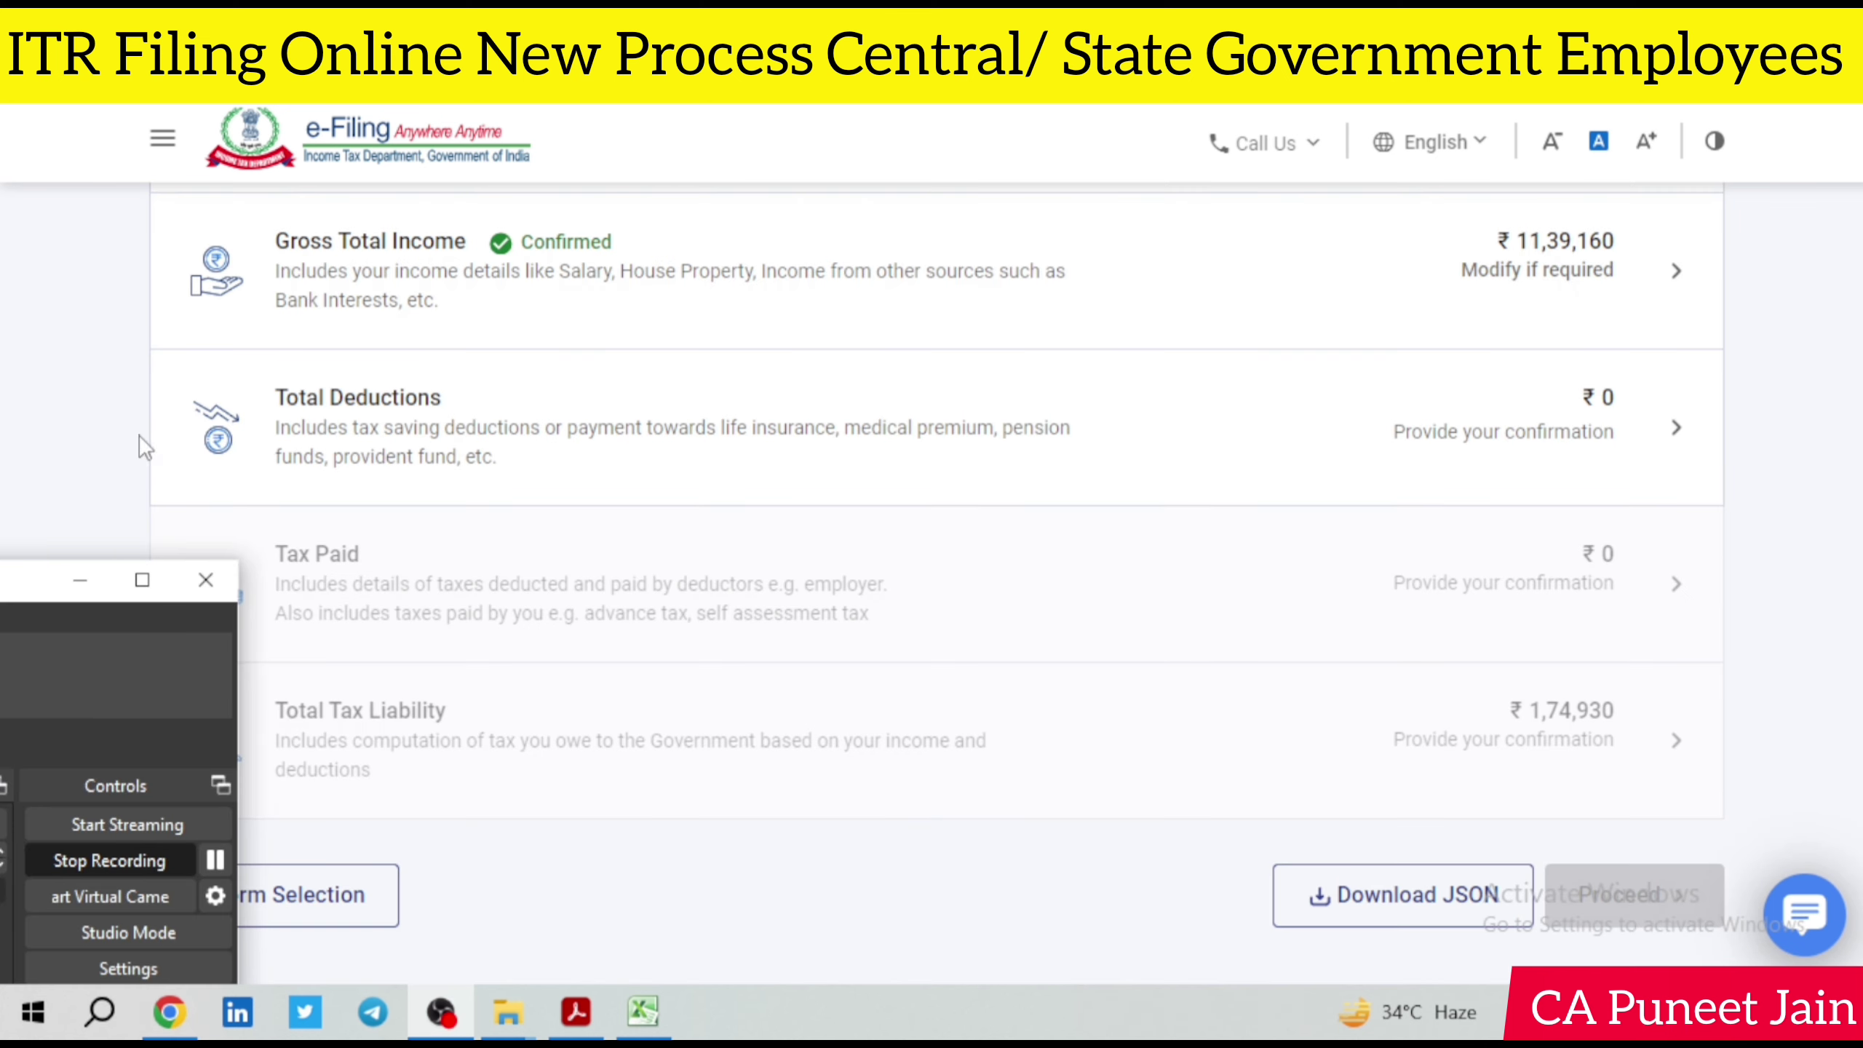
left_click(120, 428)
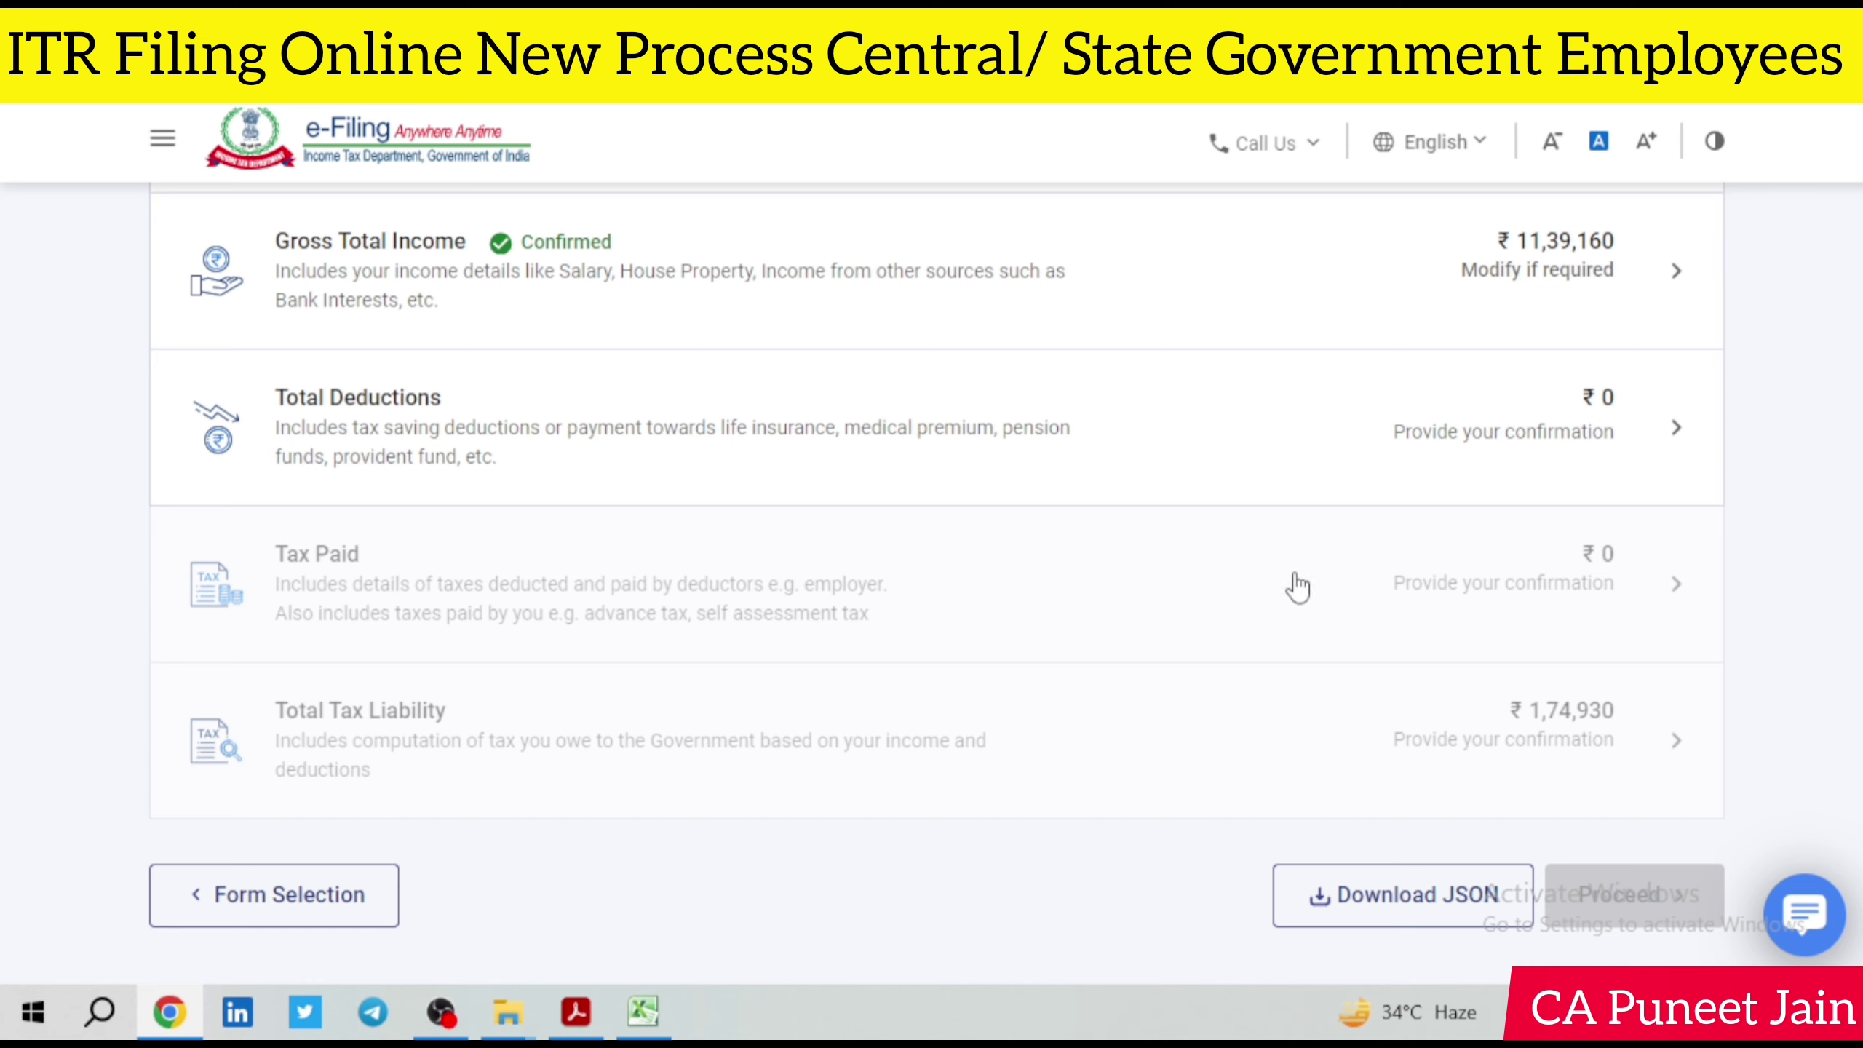
left_click(441, 1013)
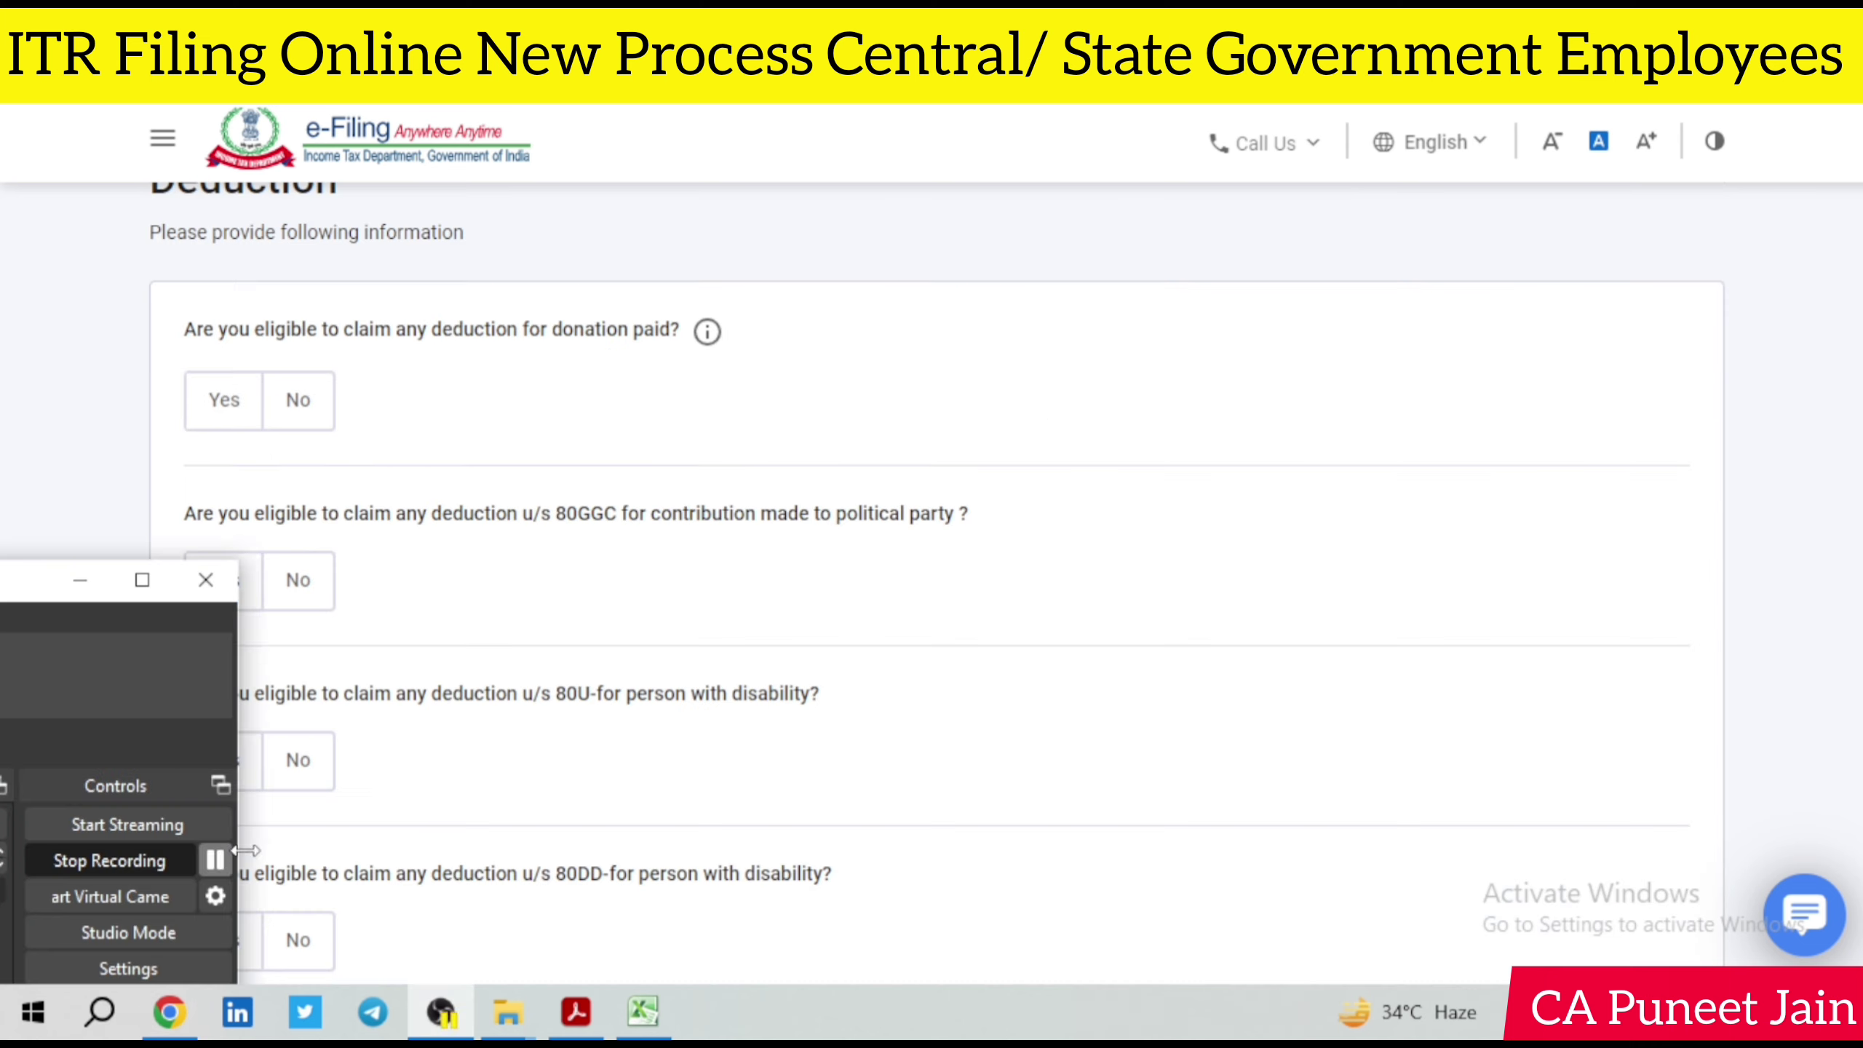
left_click(273, 304)
Step: Answer Yes to the deduction eligibility questions for donation paid, 80GGC, 80U and 80DD
scroll(166, 294, "down", 2)
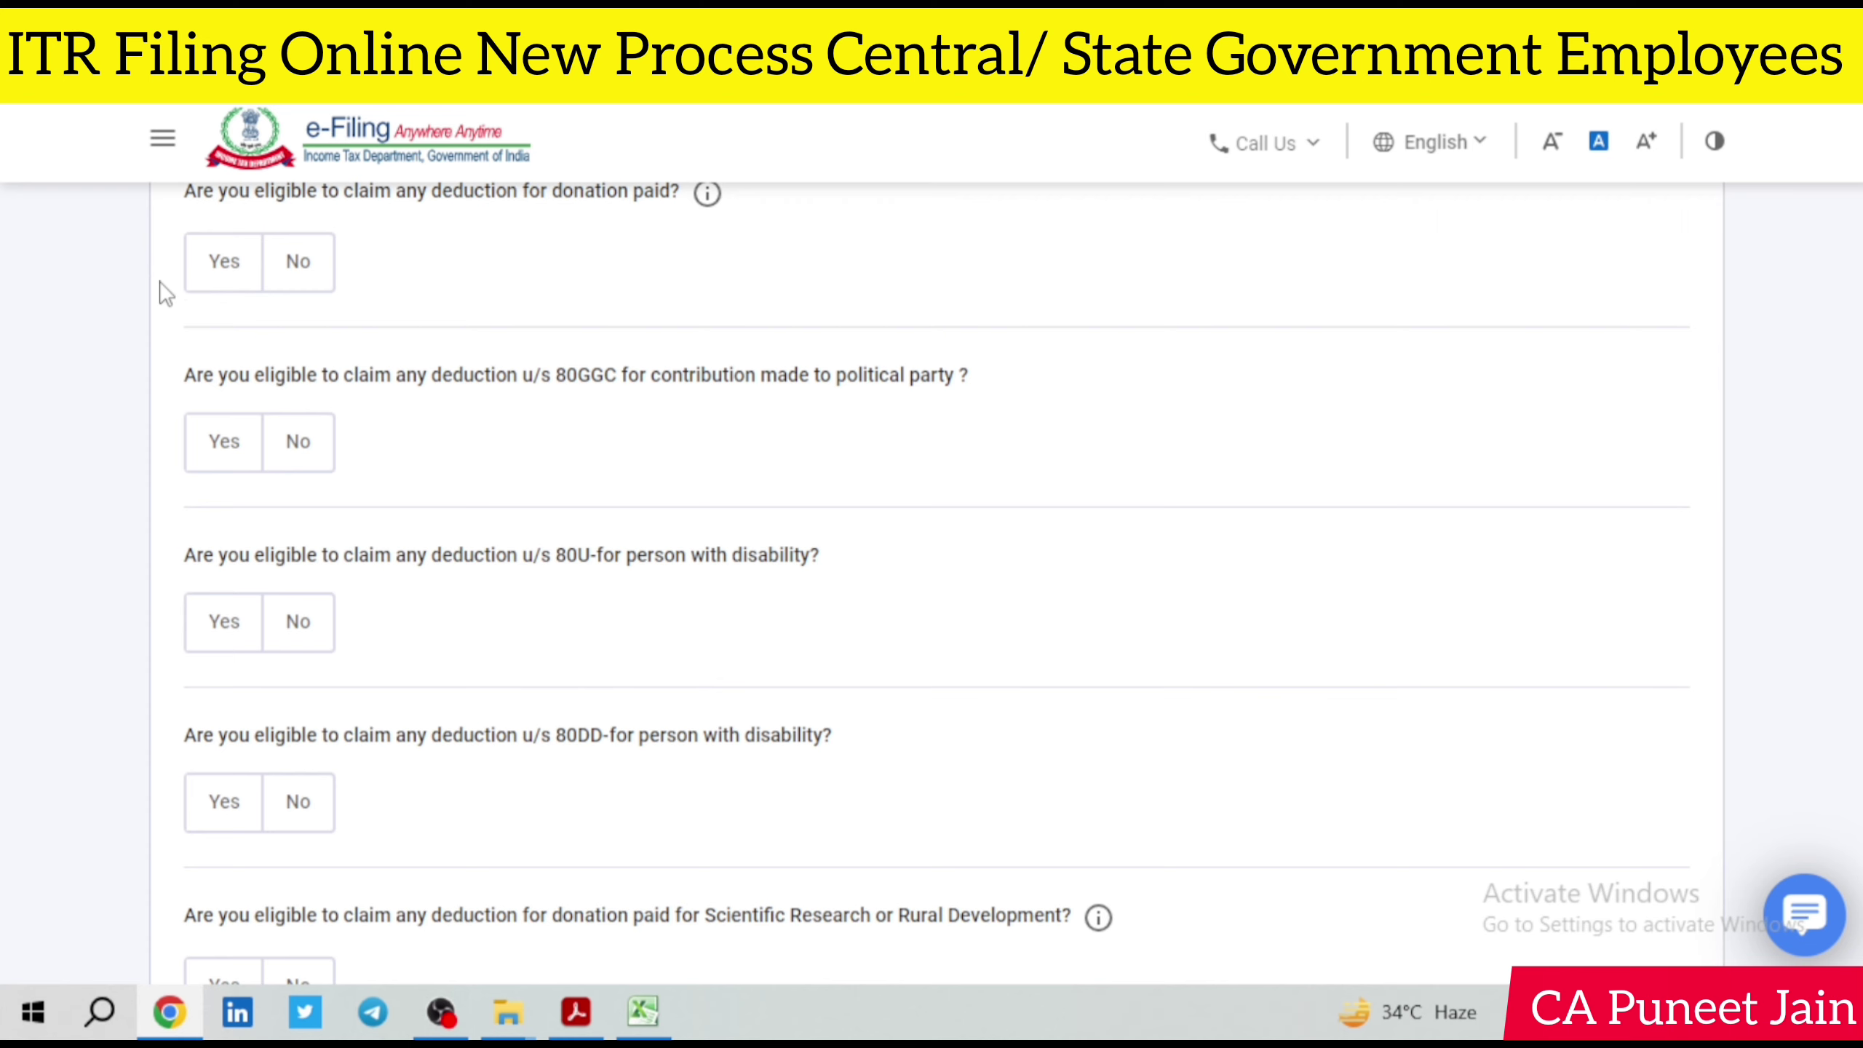
left_click(226, 264)
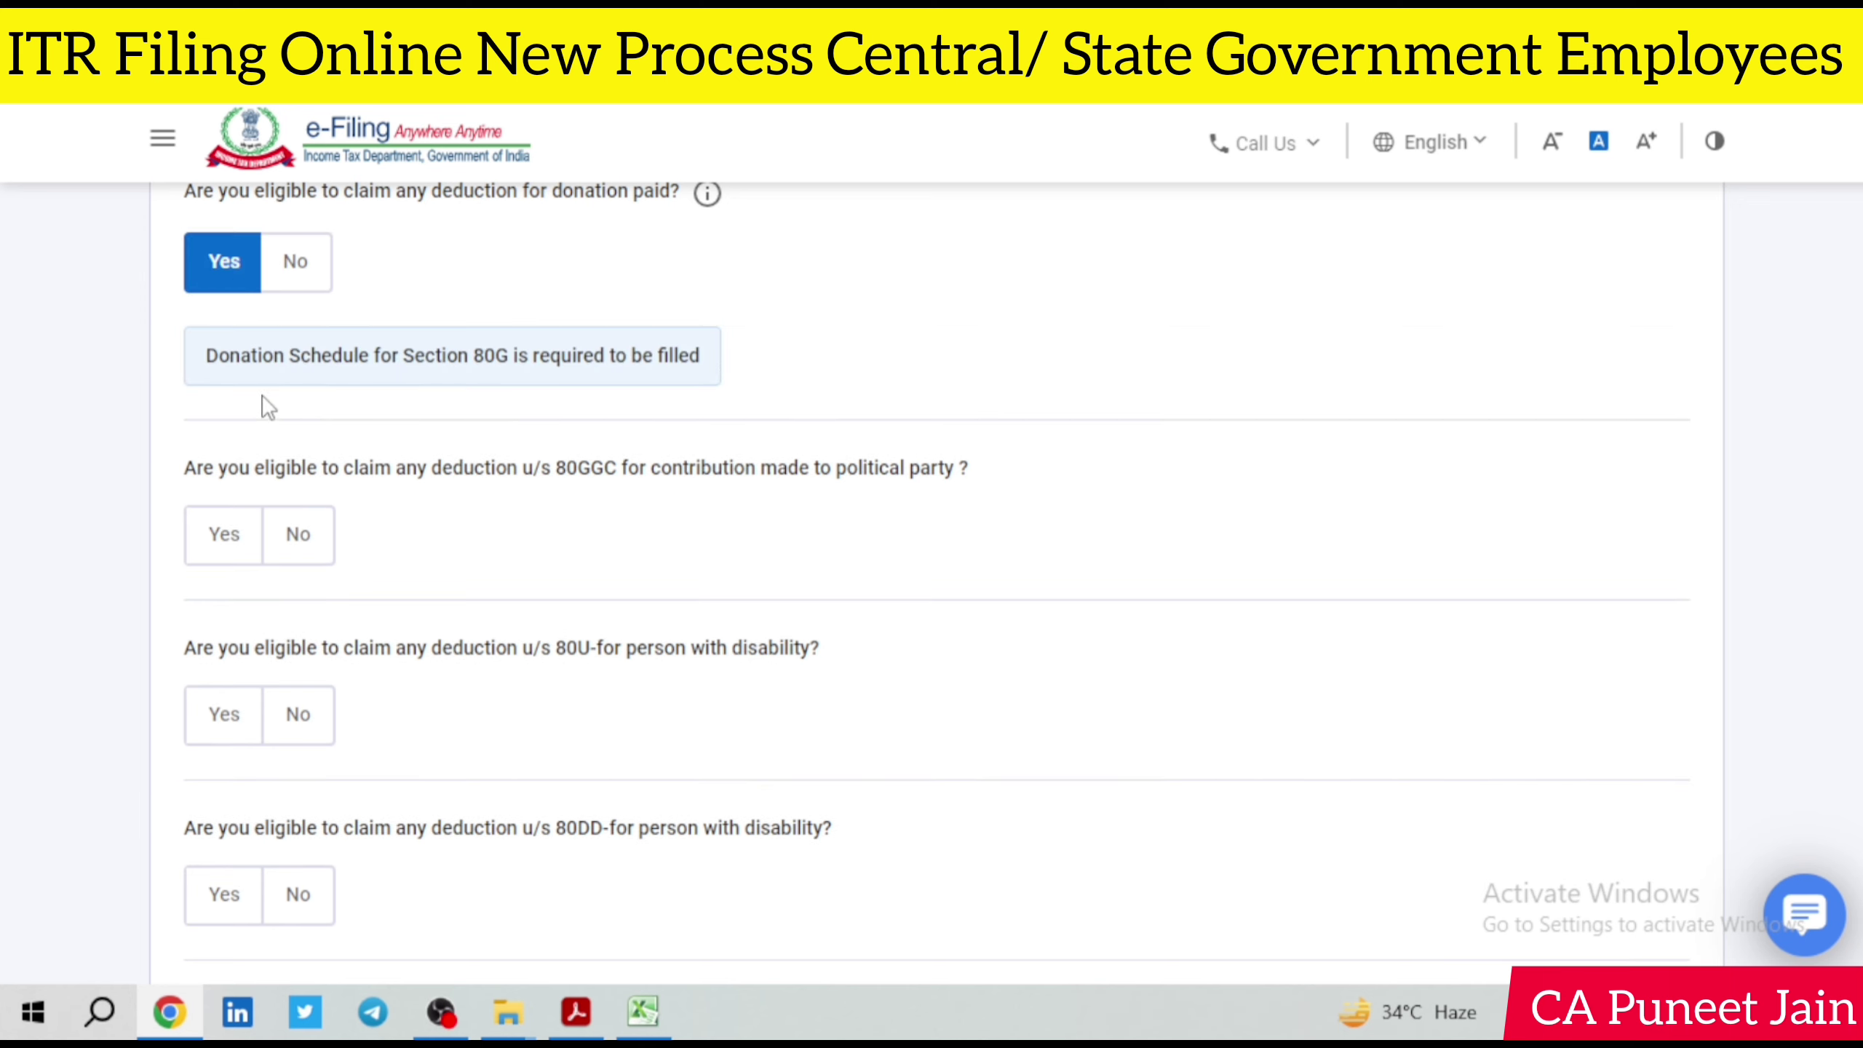
left_click(216, 550)
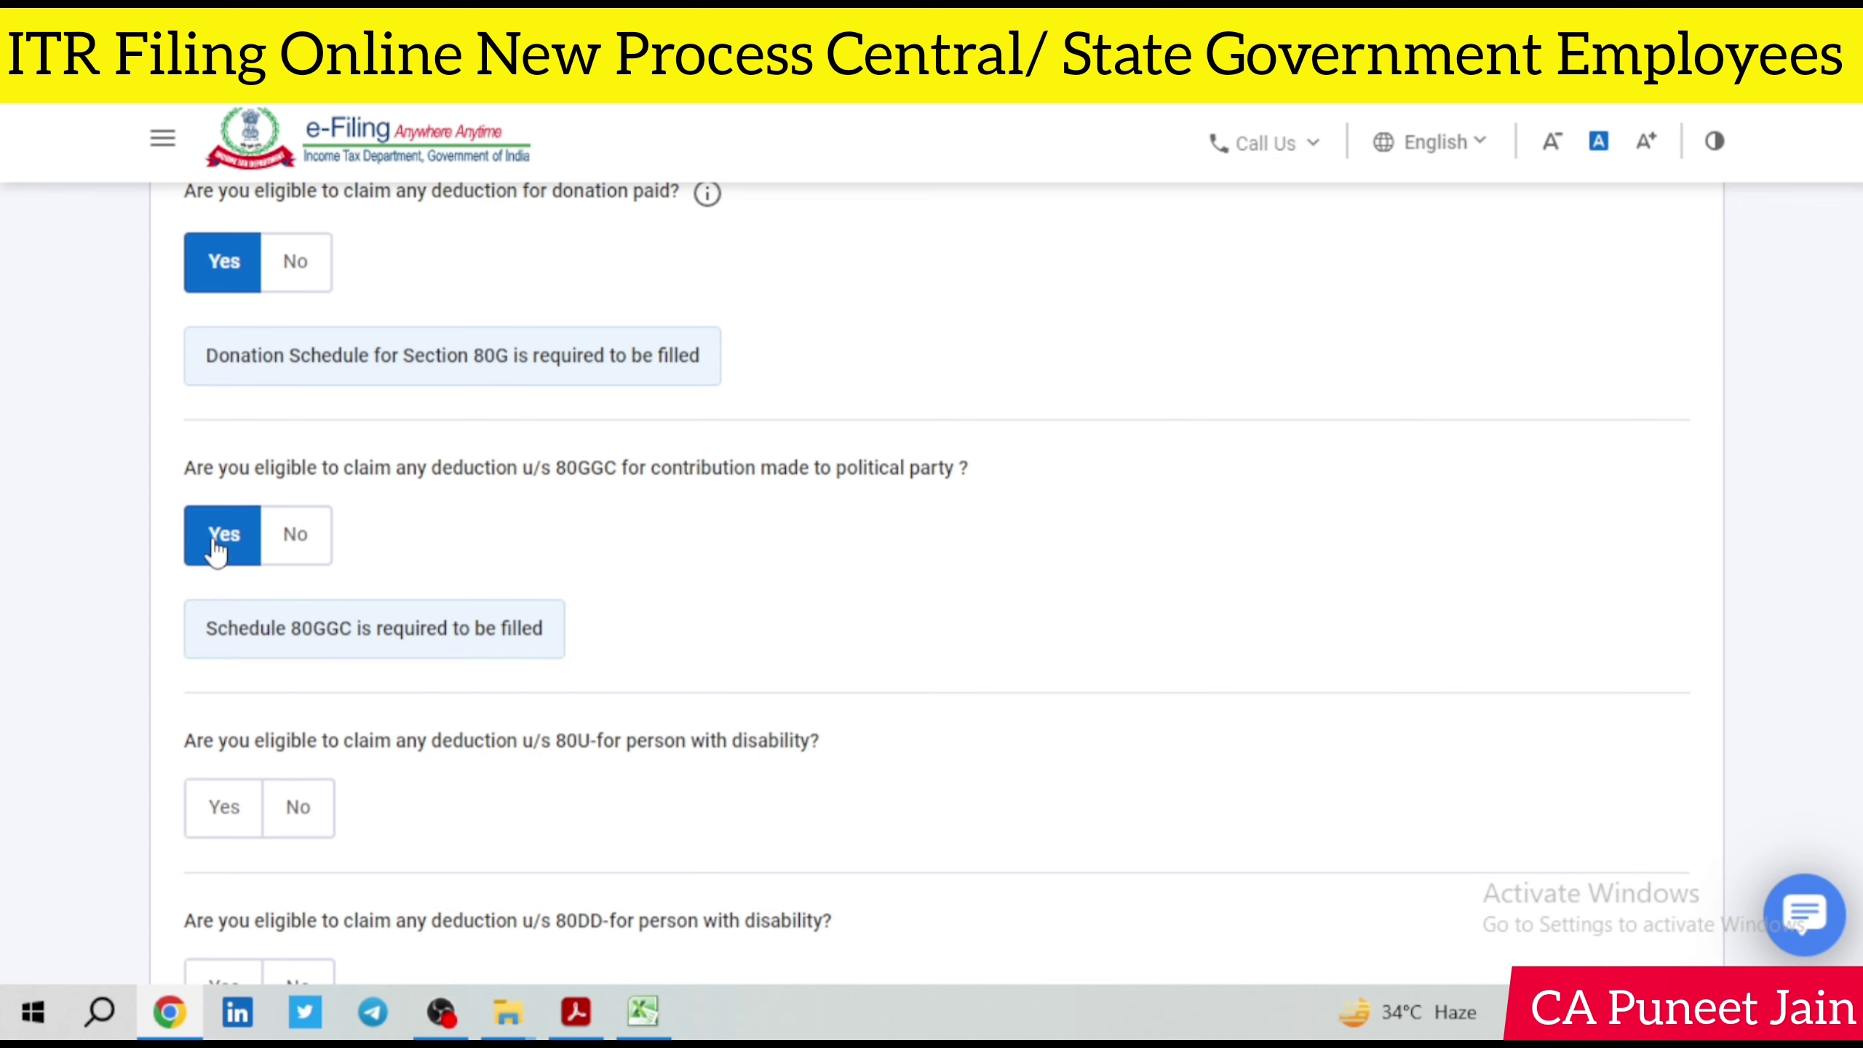
scroll(410, 547, "down", 2)
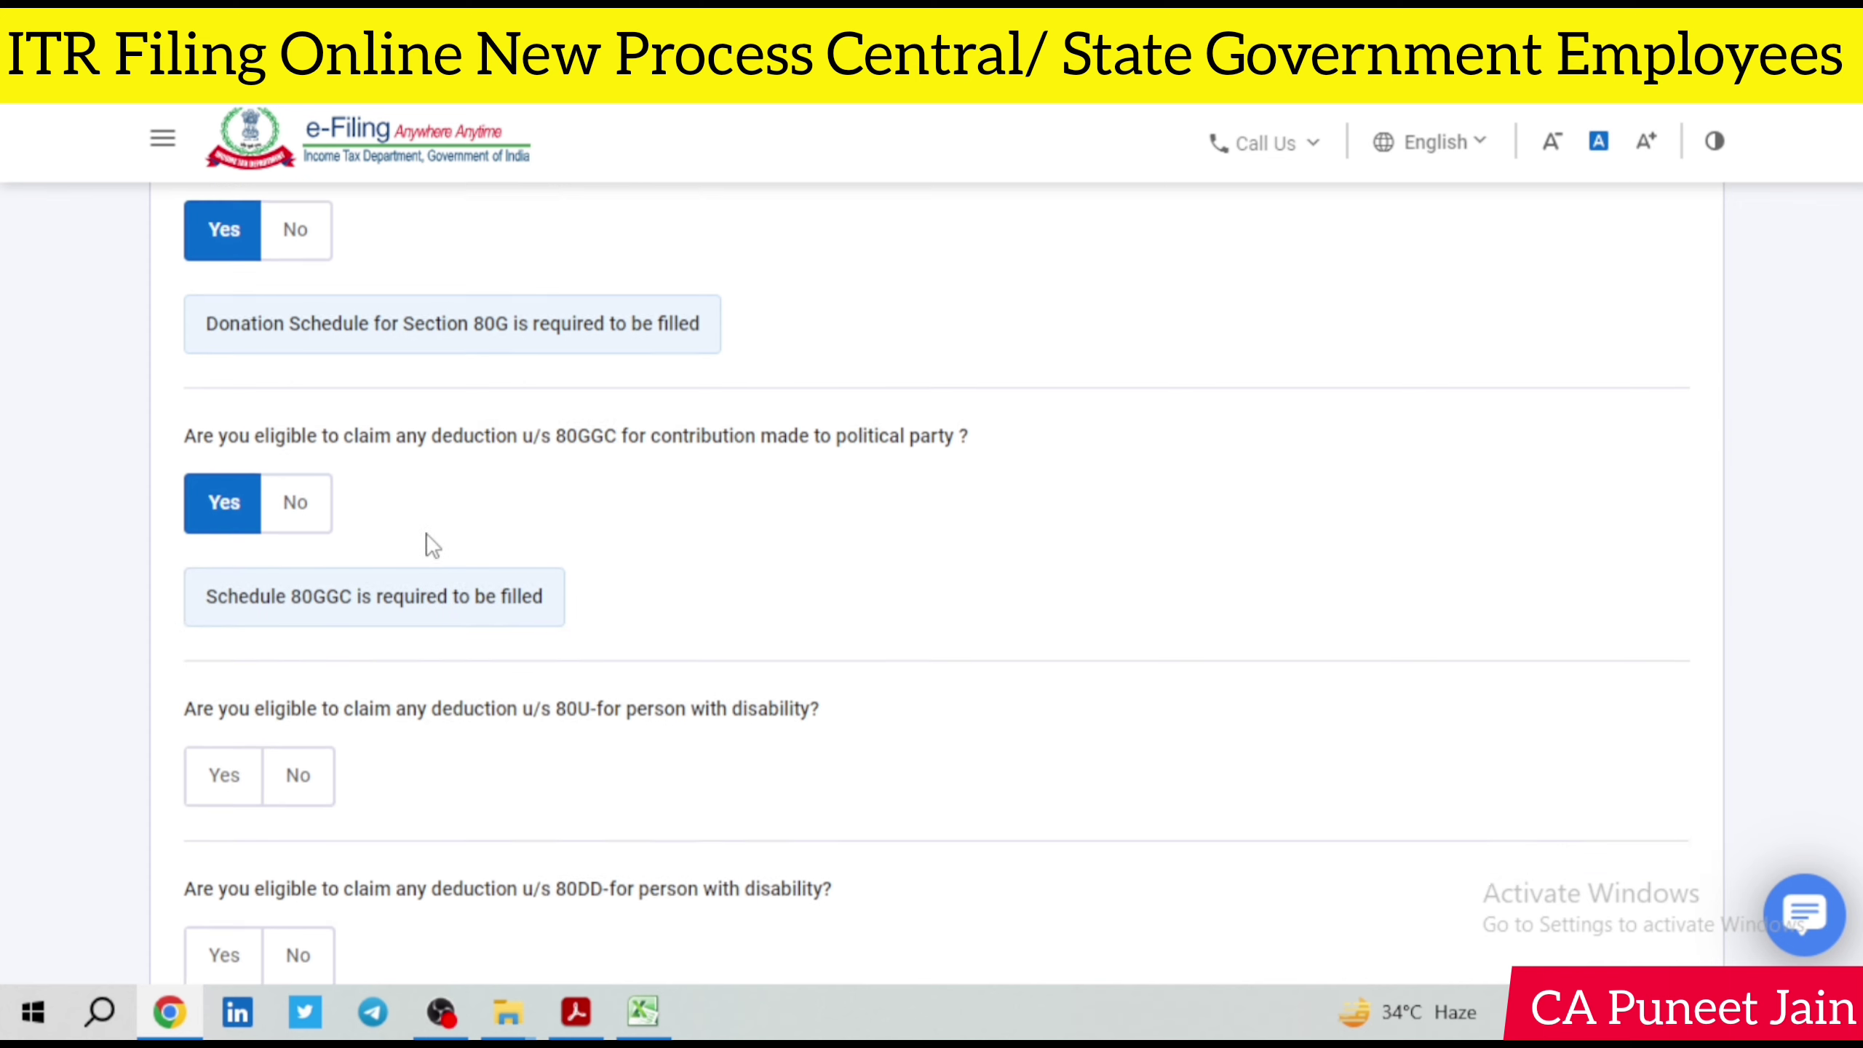
left_click(247, 676)
scroll(245, 677, "down", 2)
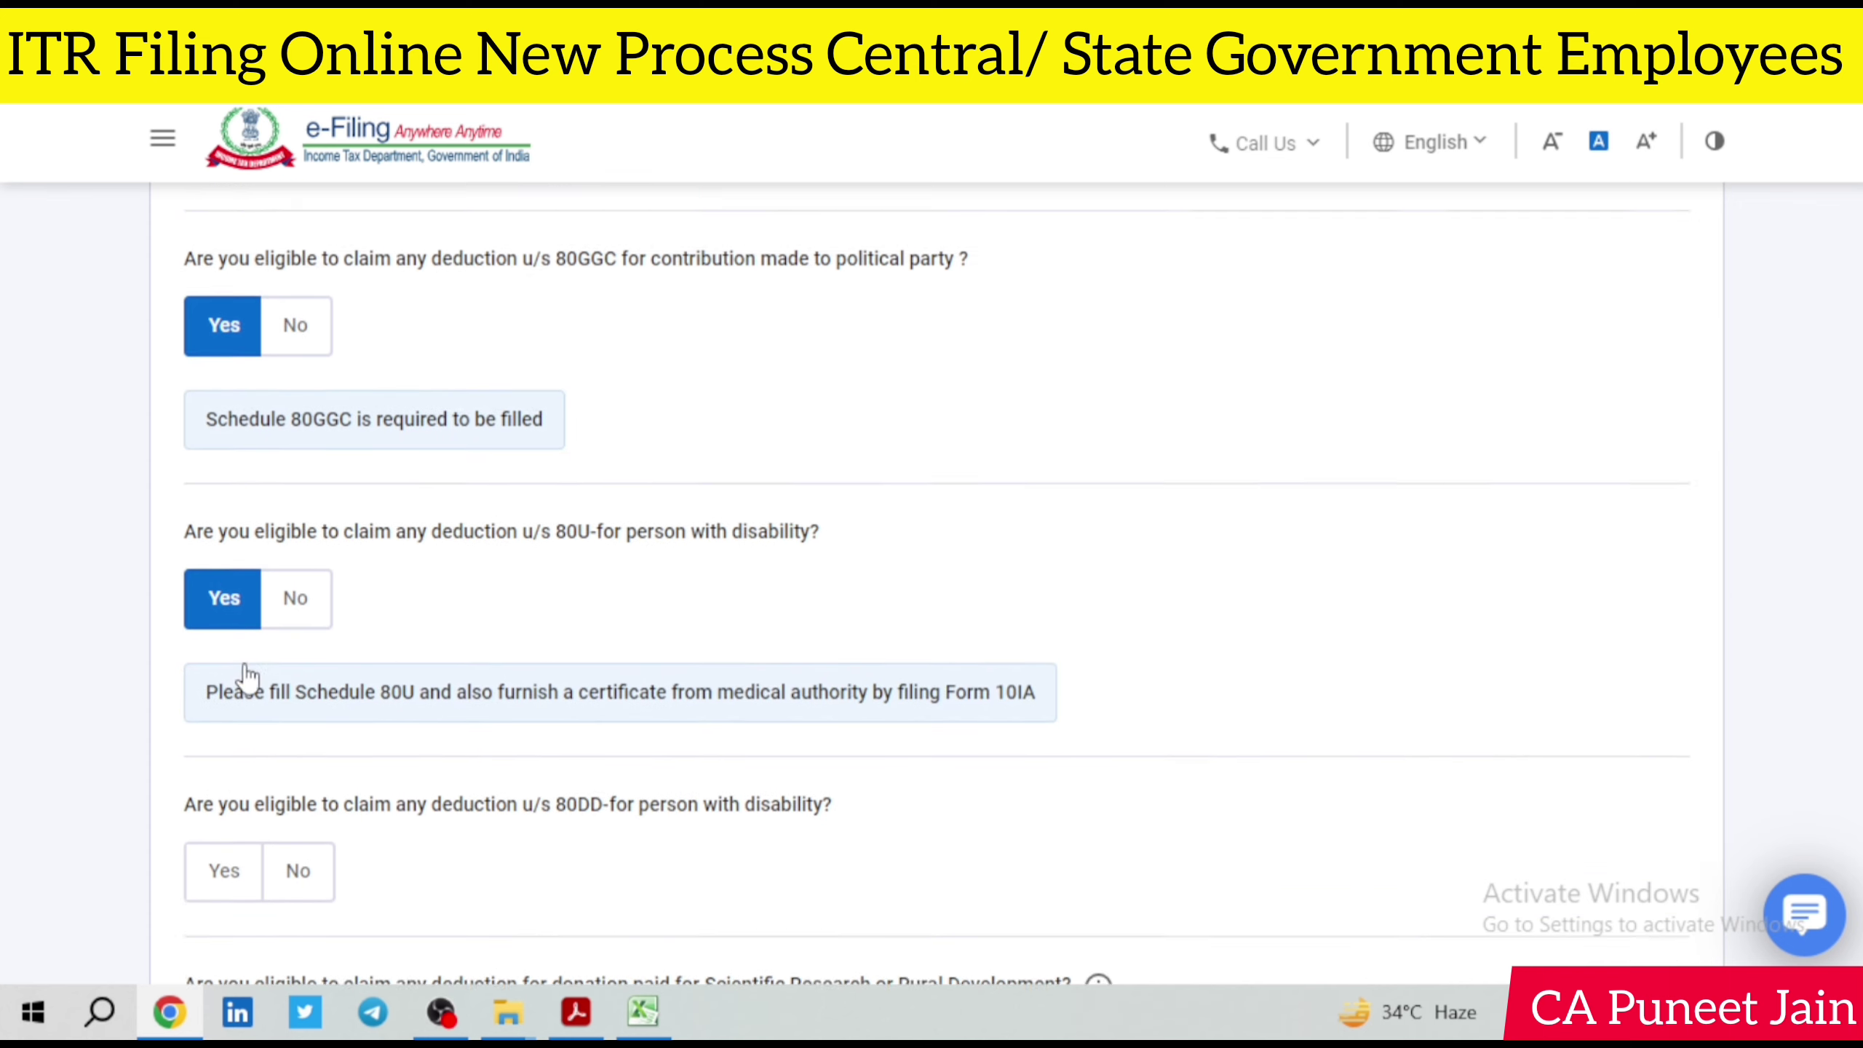
left_click(230, 811)
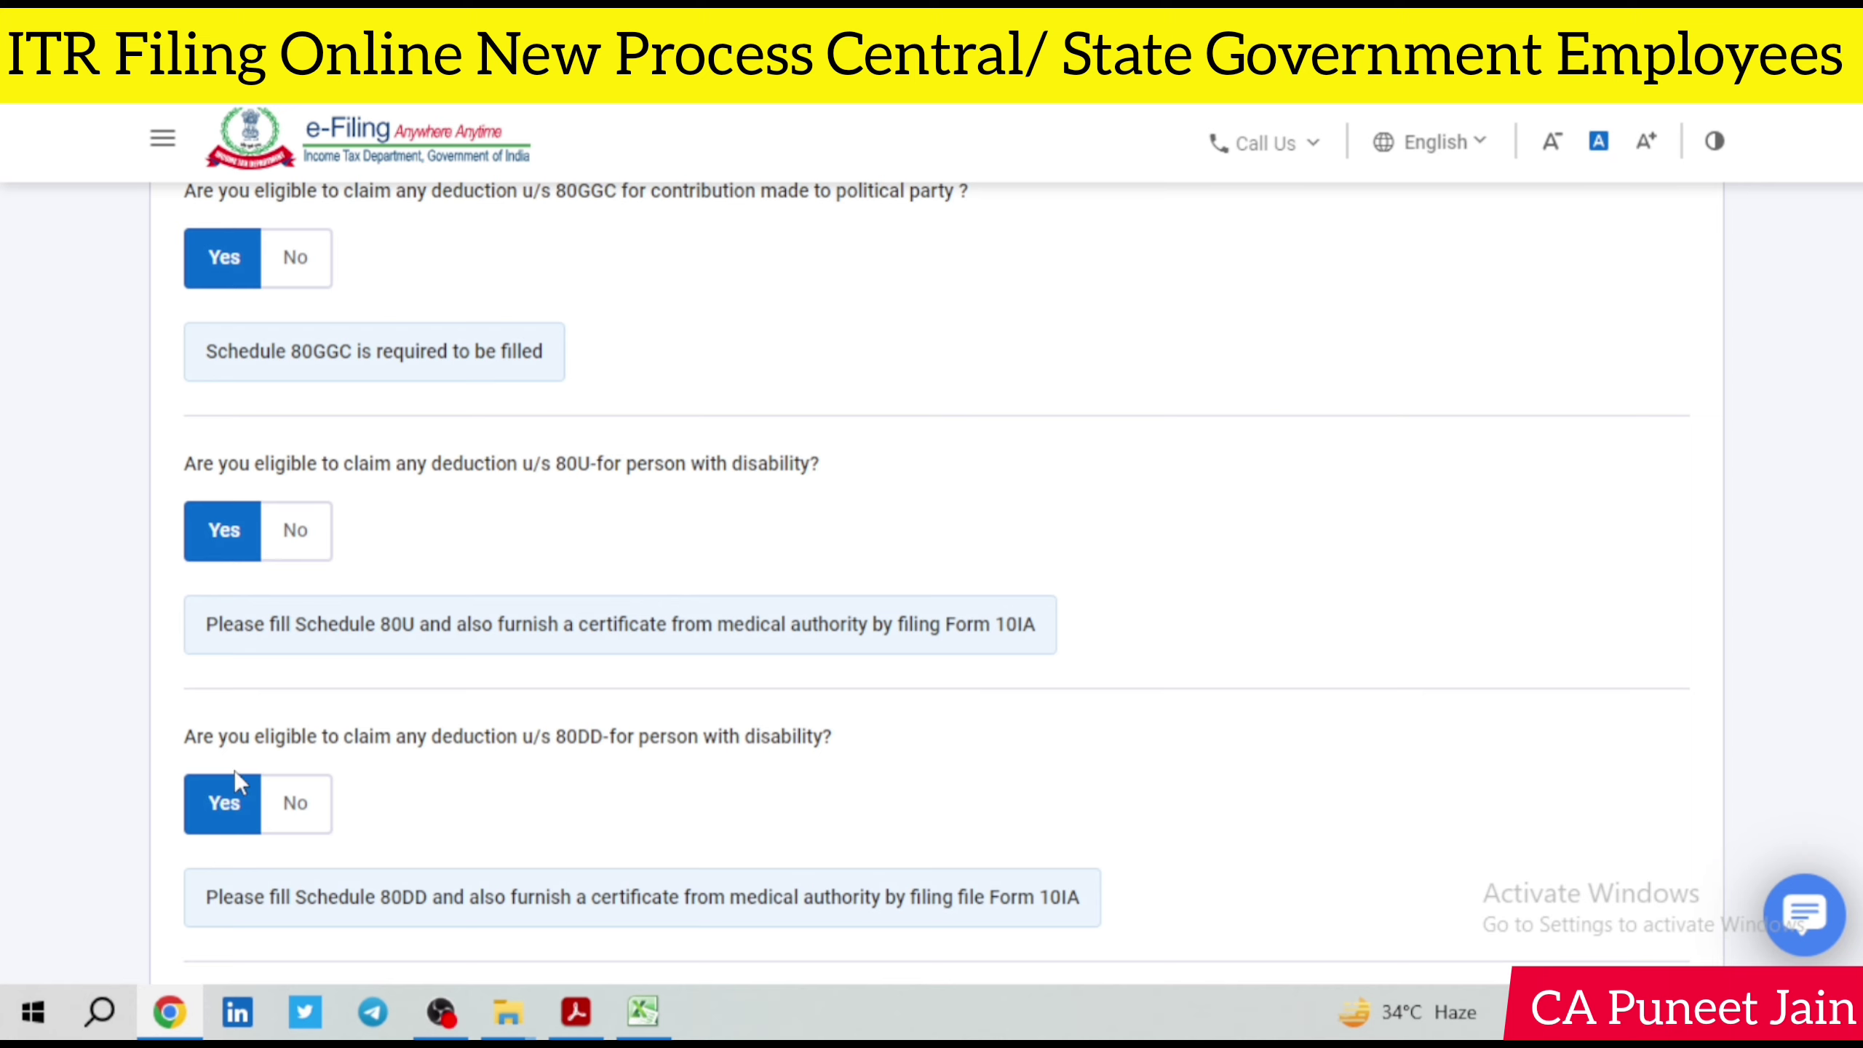
Step: Answer No to the deduction questions for donation paid, 80GGC, 80U, 80DD and donation for Scientific Research or Rural Development
scroll(235, 772, "up", 4)
left_click(297, 443)
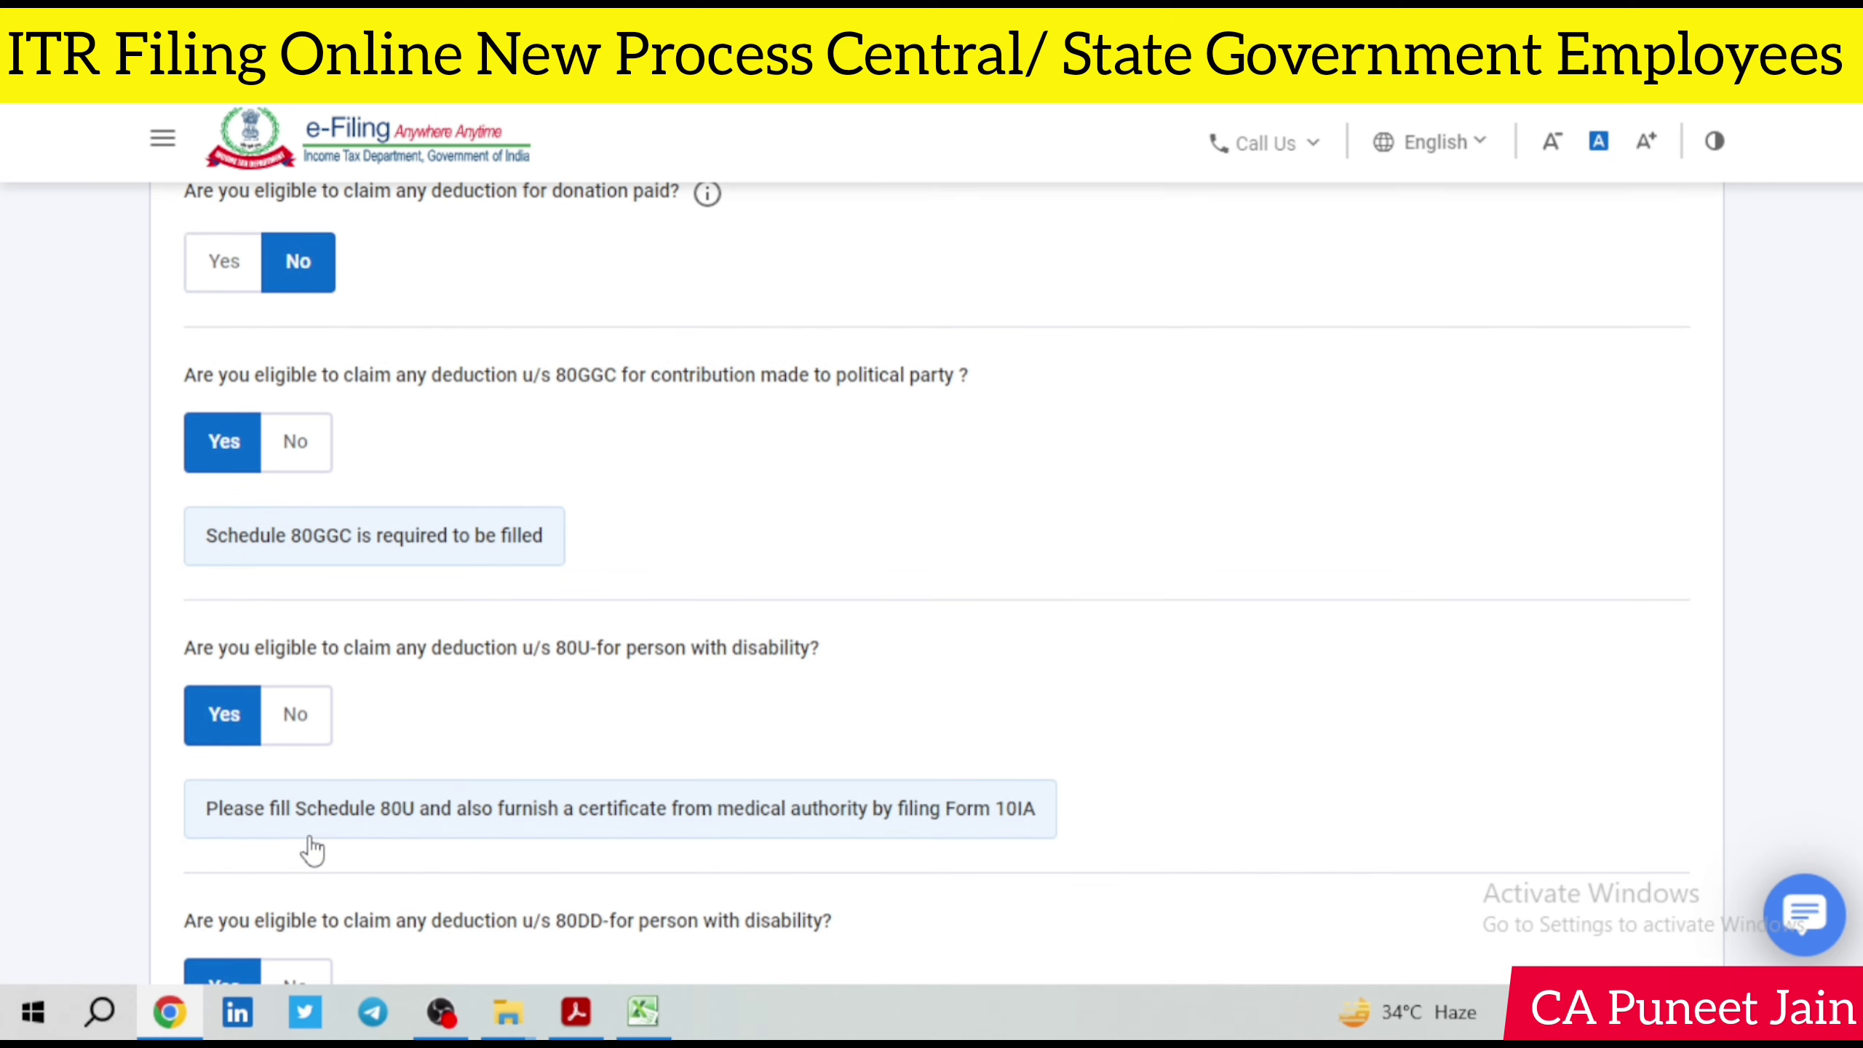
left_click(301, 627)
left_click(297, 822)
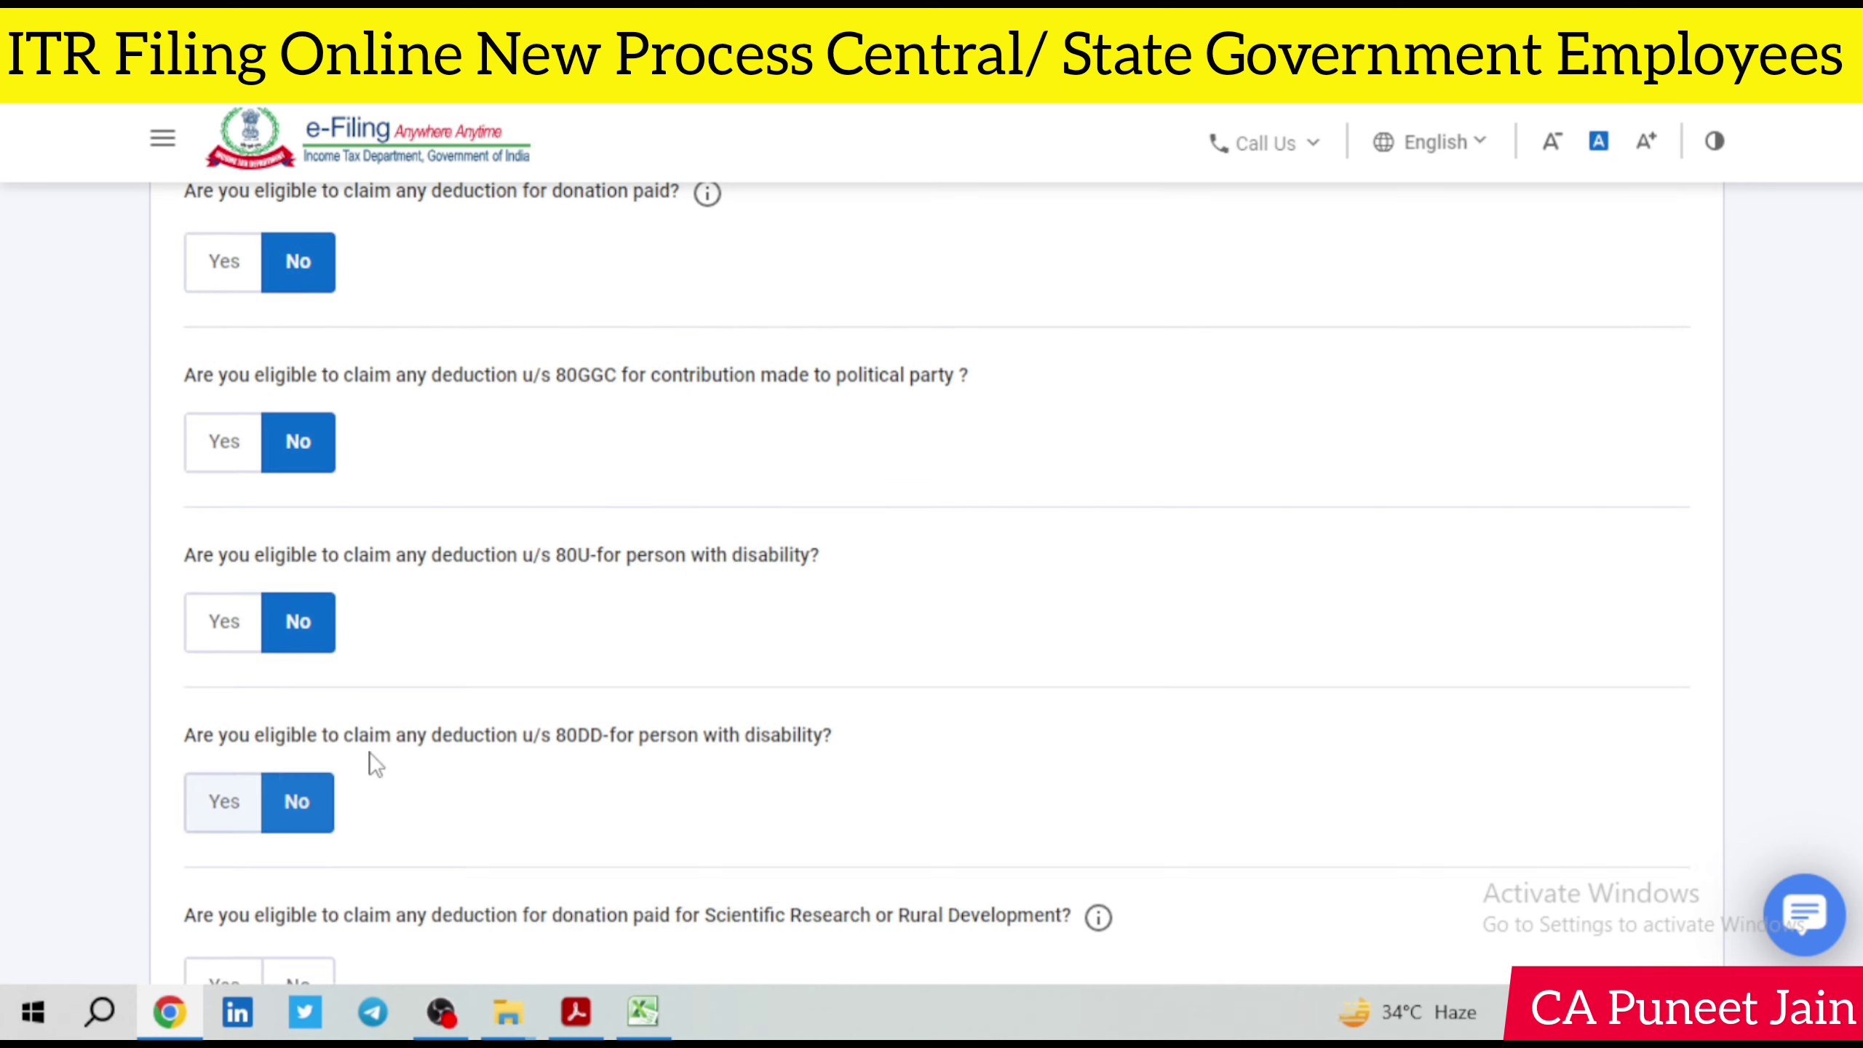
scroll(528, 748, "down", 5)
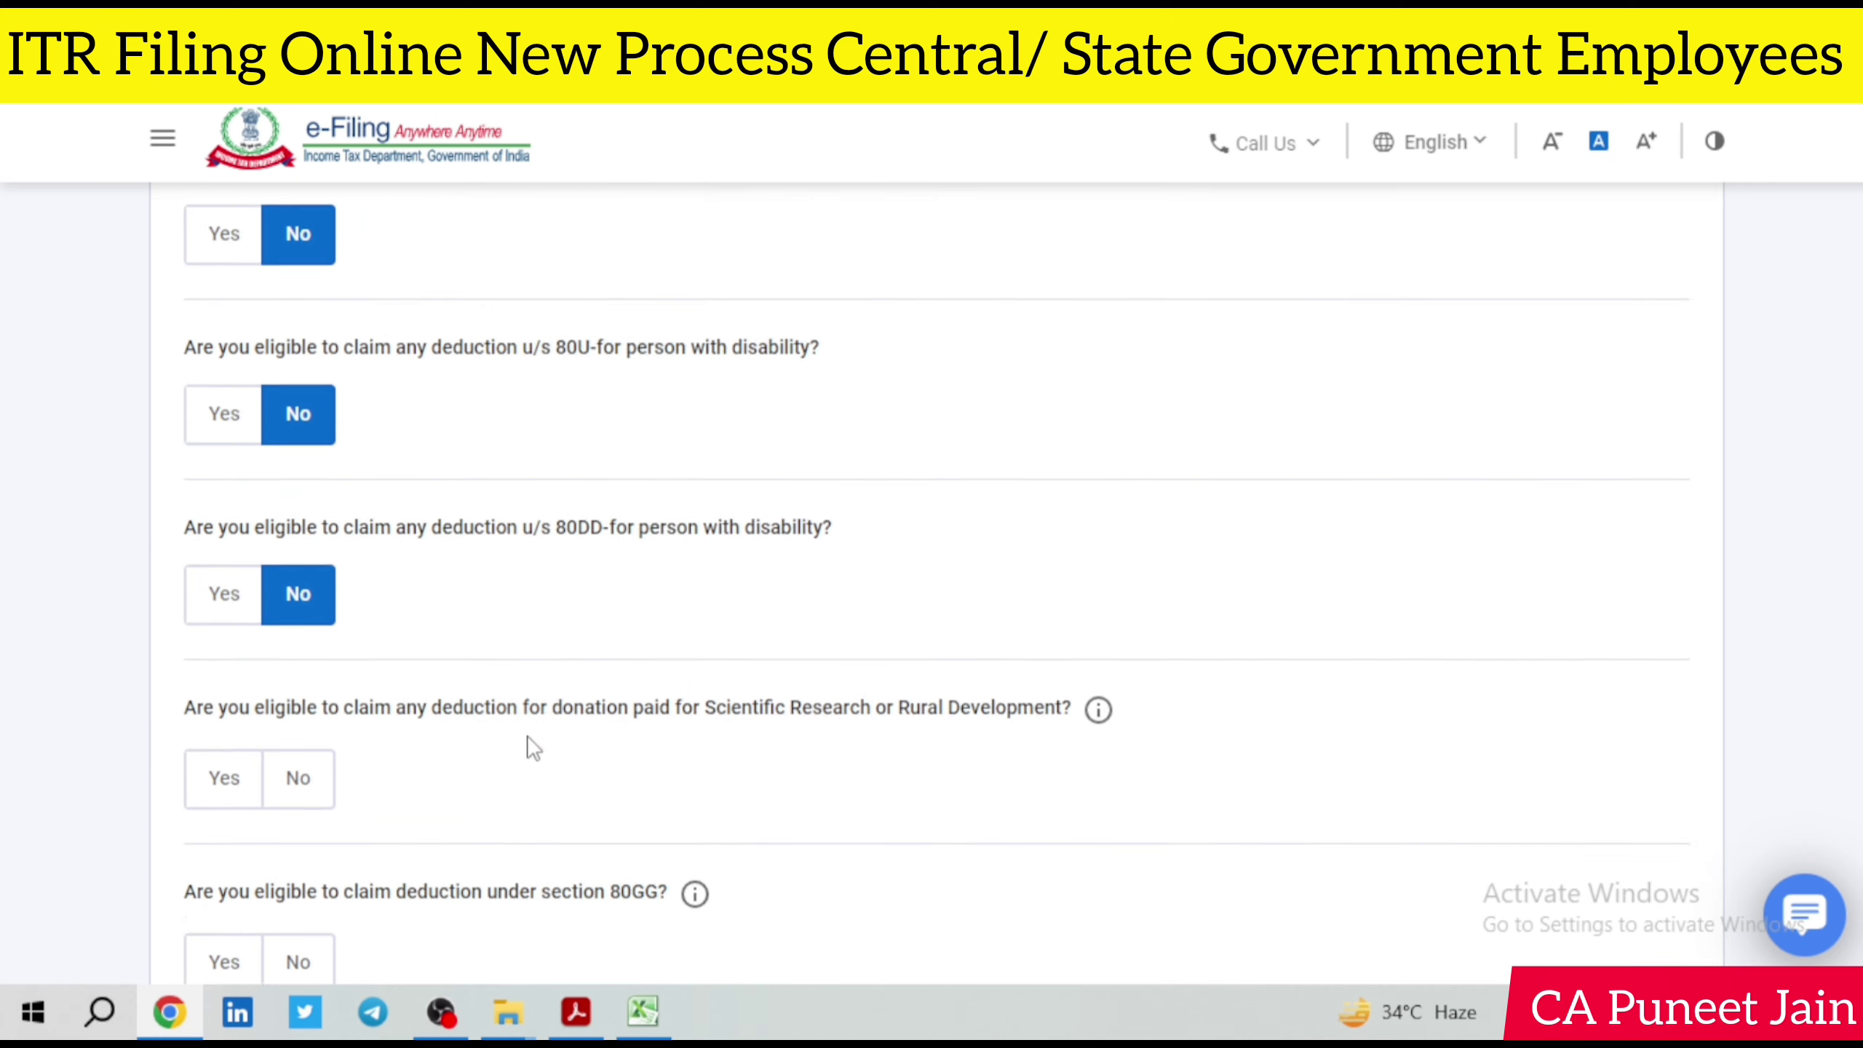
left_click(293, 580)
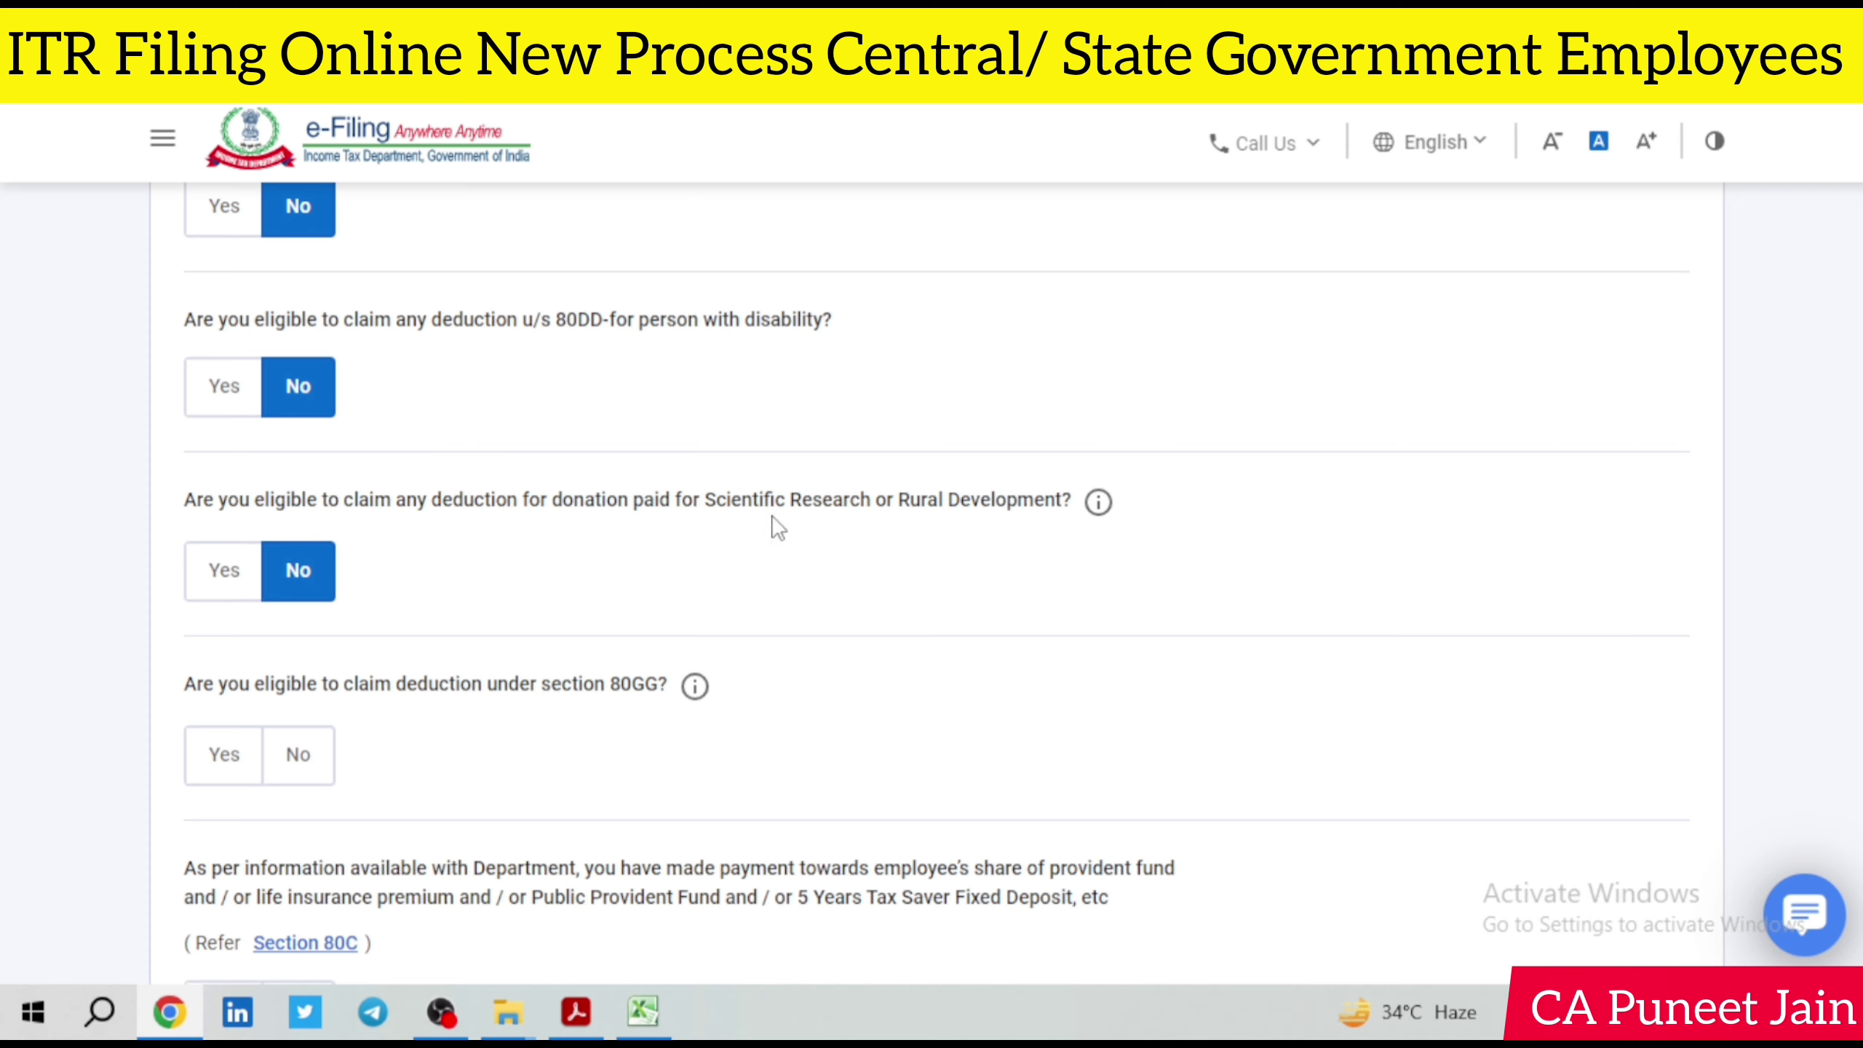